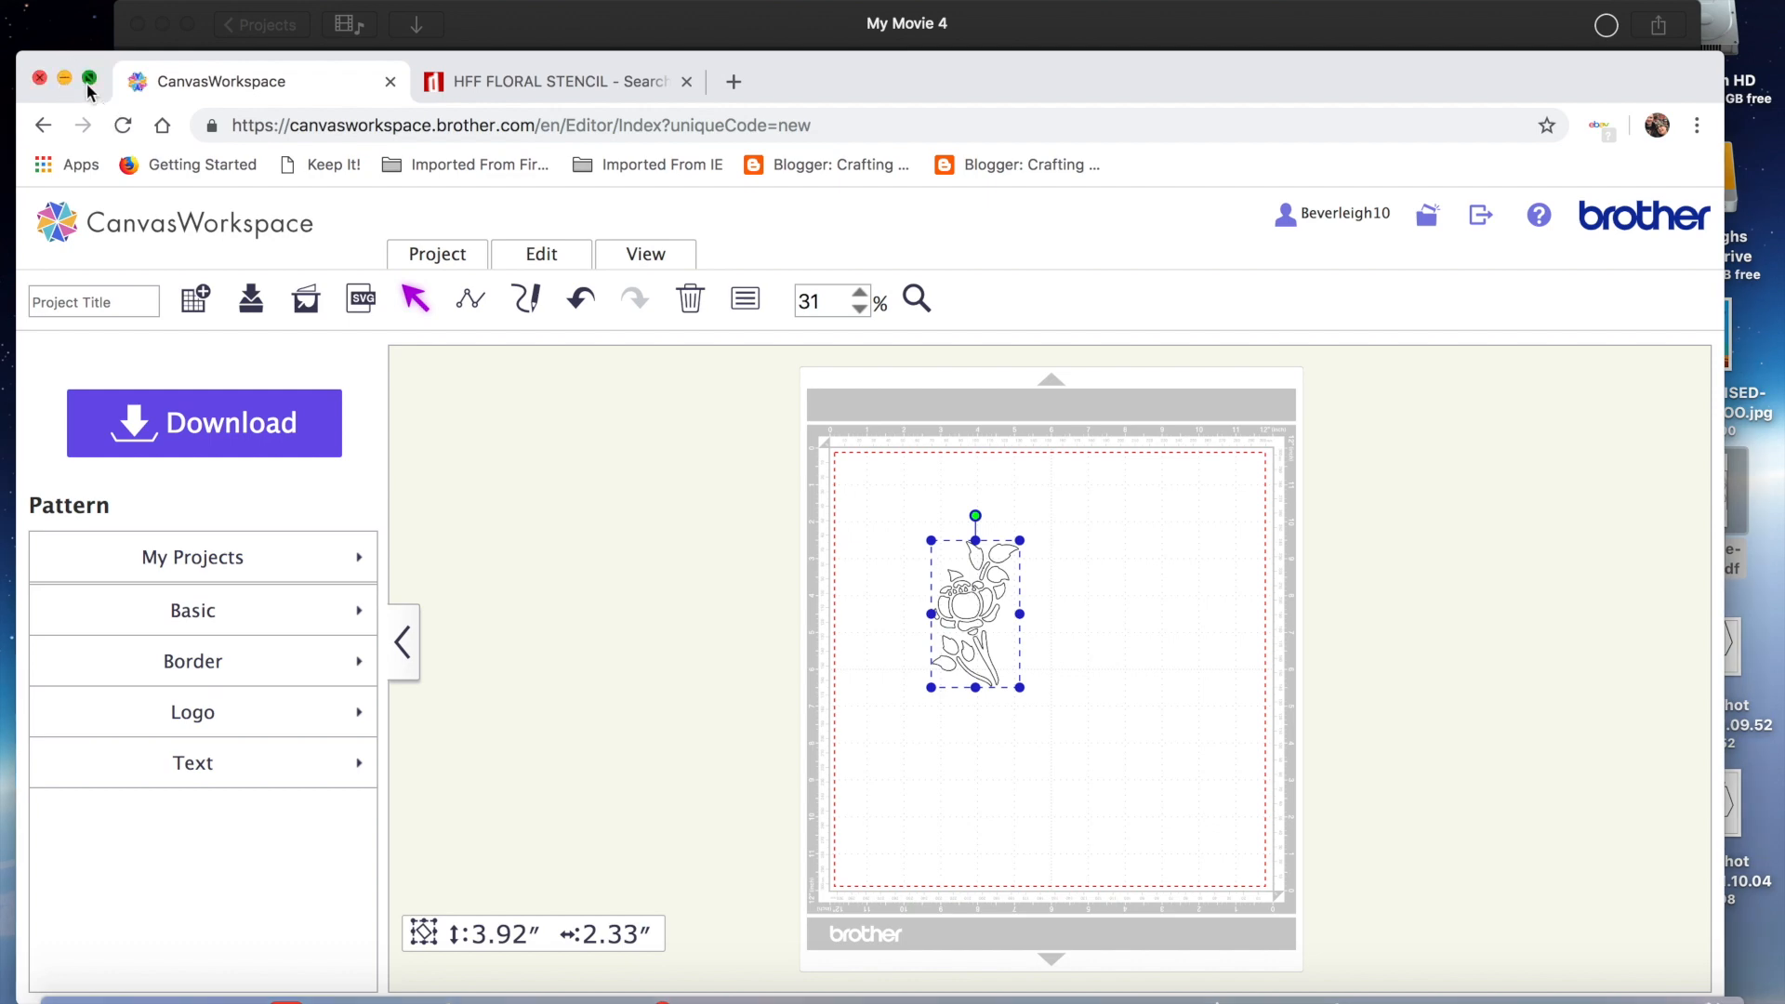
# Enlarge the browser window, view the HFF Floral Stencil font on DaFont, and return to the flower project
pyautogui.click(90, 80)
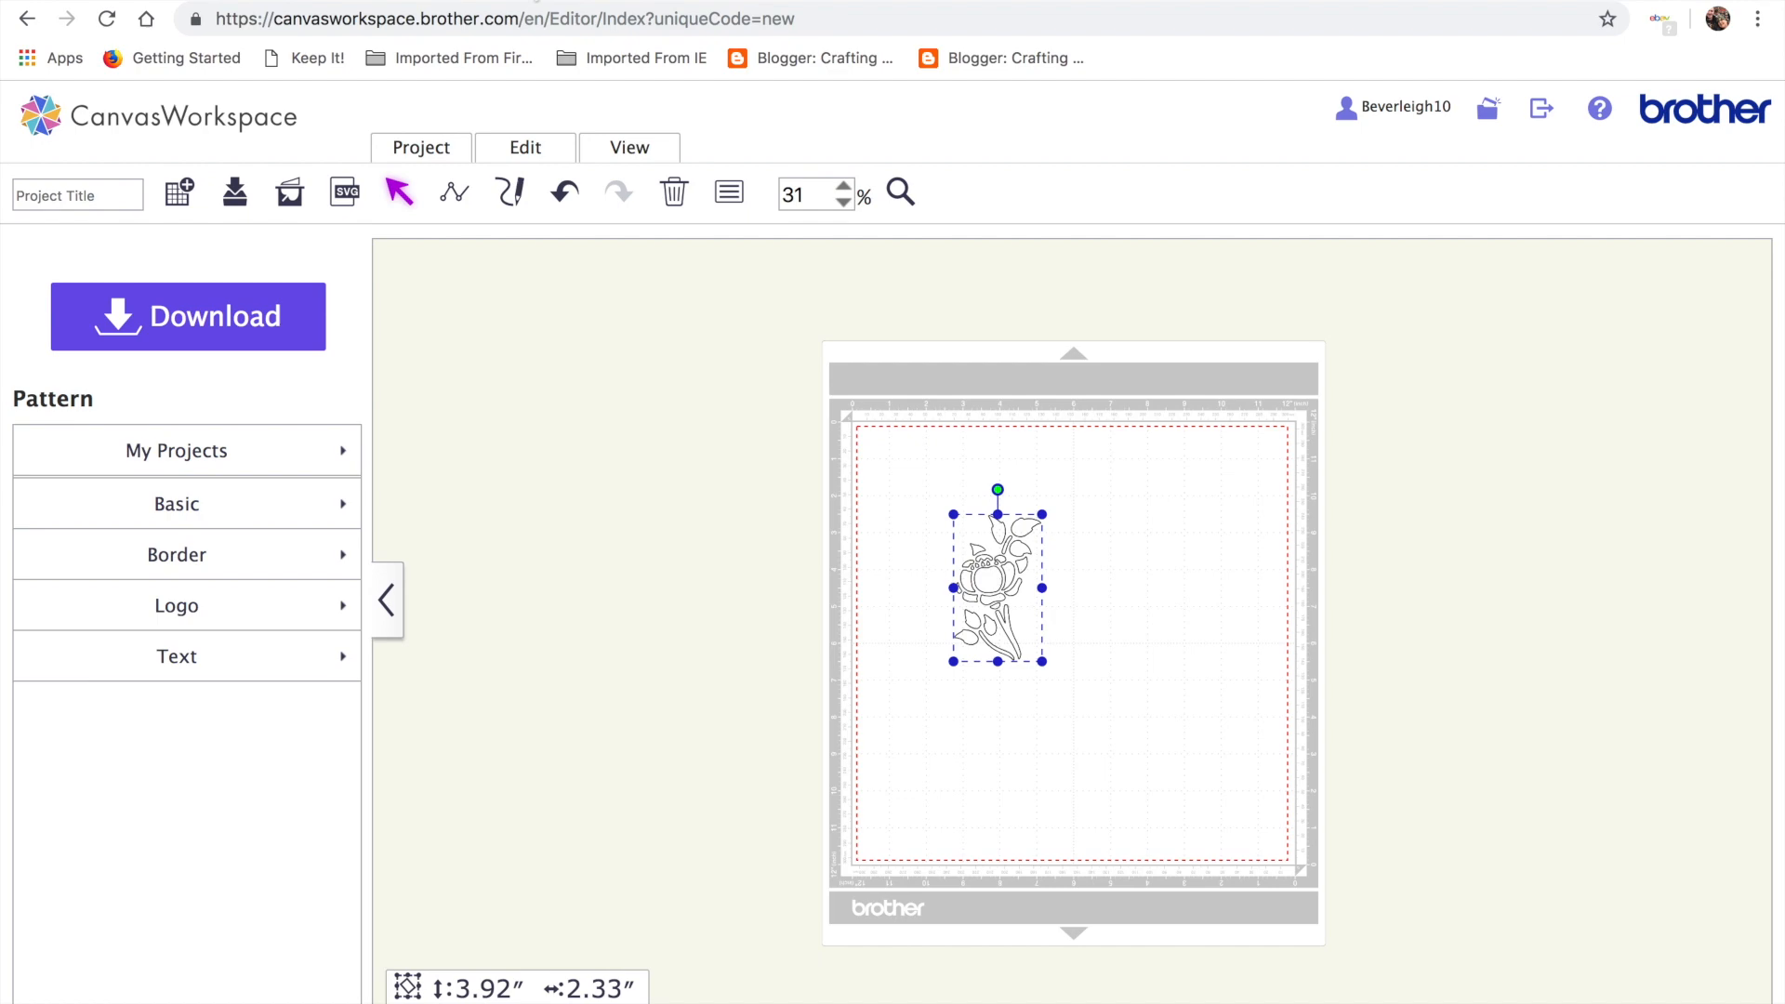
pyautogui.click(536, 0)
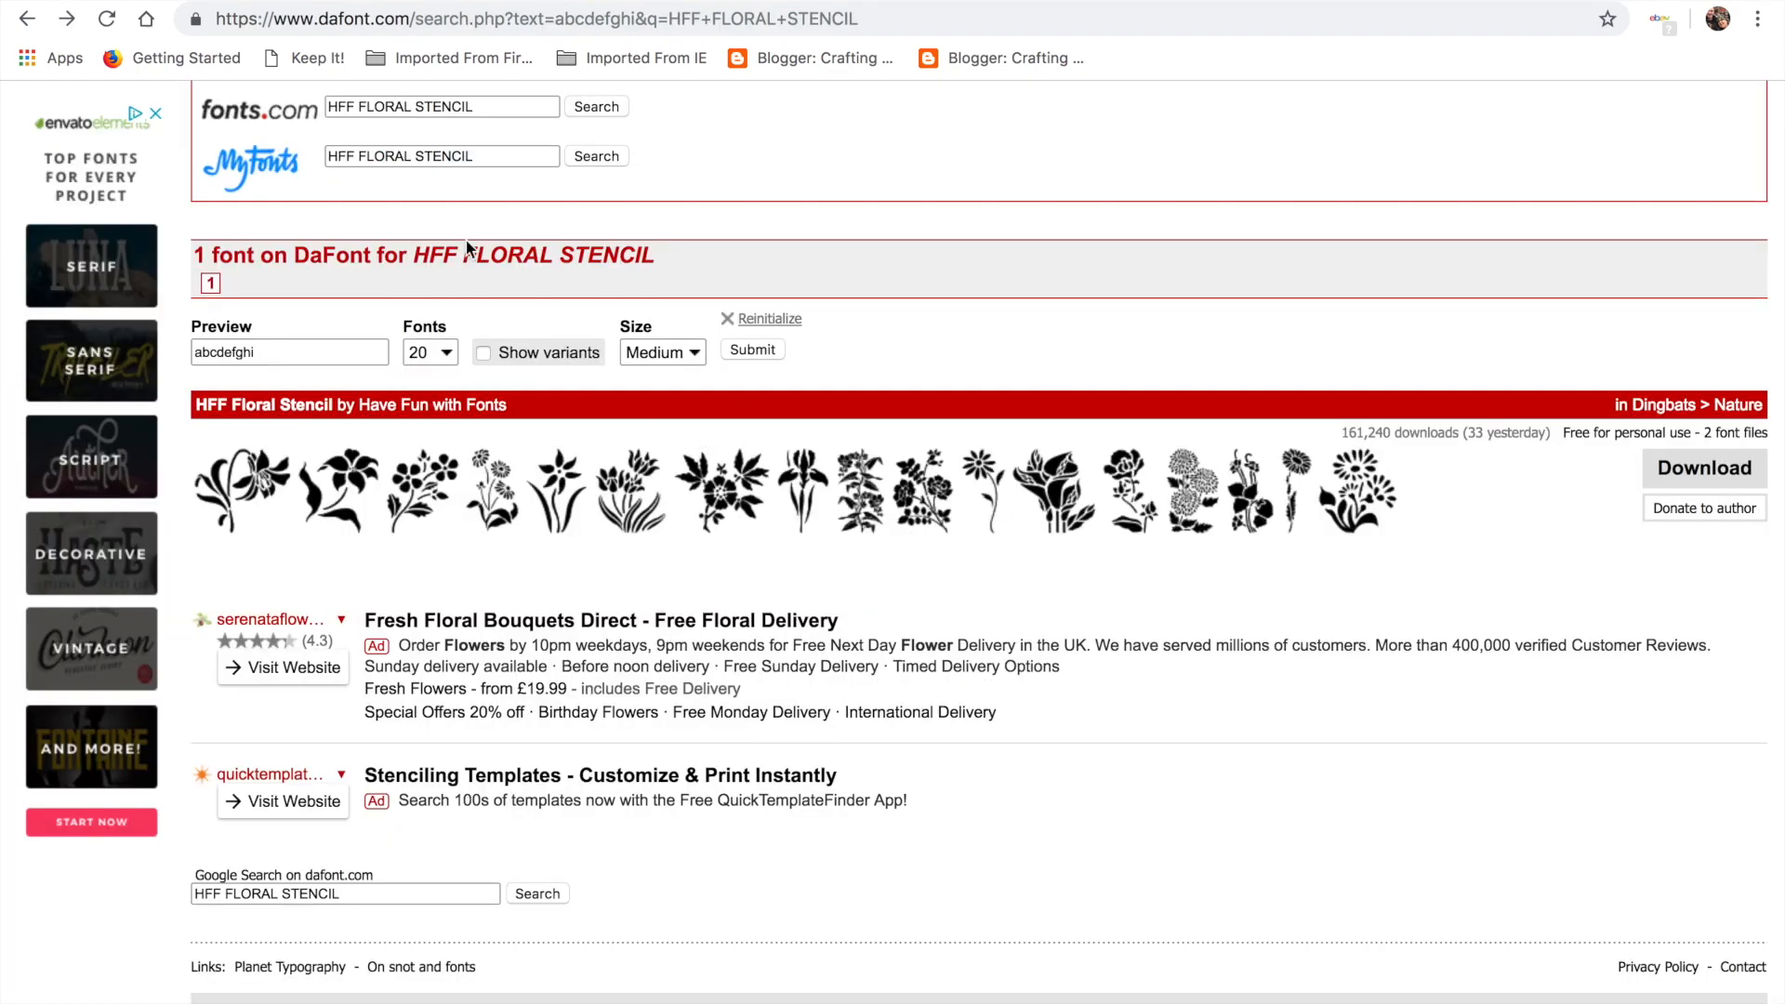
pyautogui.click(230, 1)
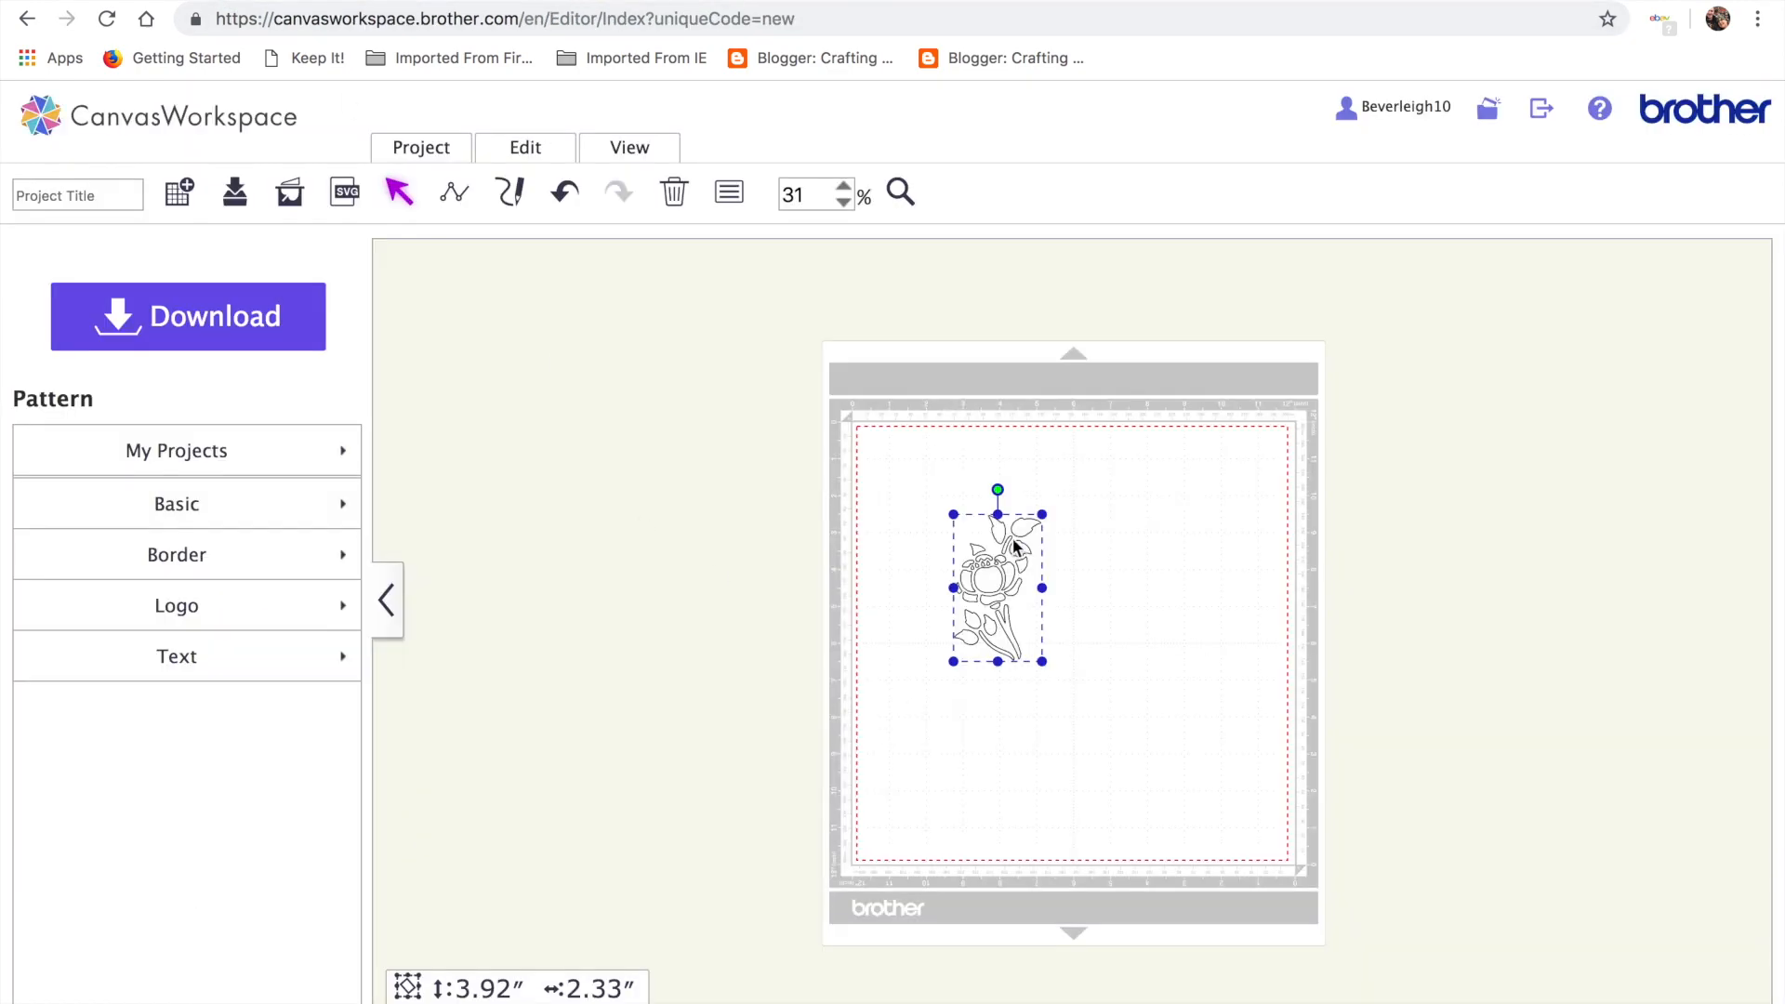
# Scale the flower proportionally to about 6.24 by 3.71 inches and position it on the mat
pyautogui.moveTo(1039, 662); pyautogui.dragTo(1145, 716)
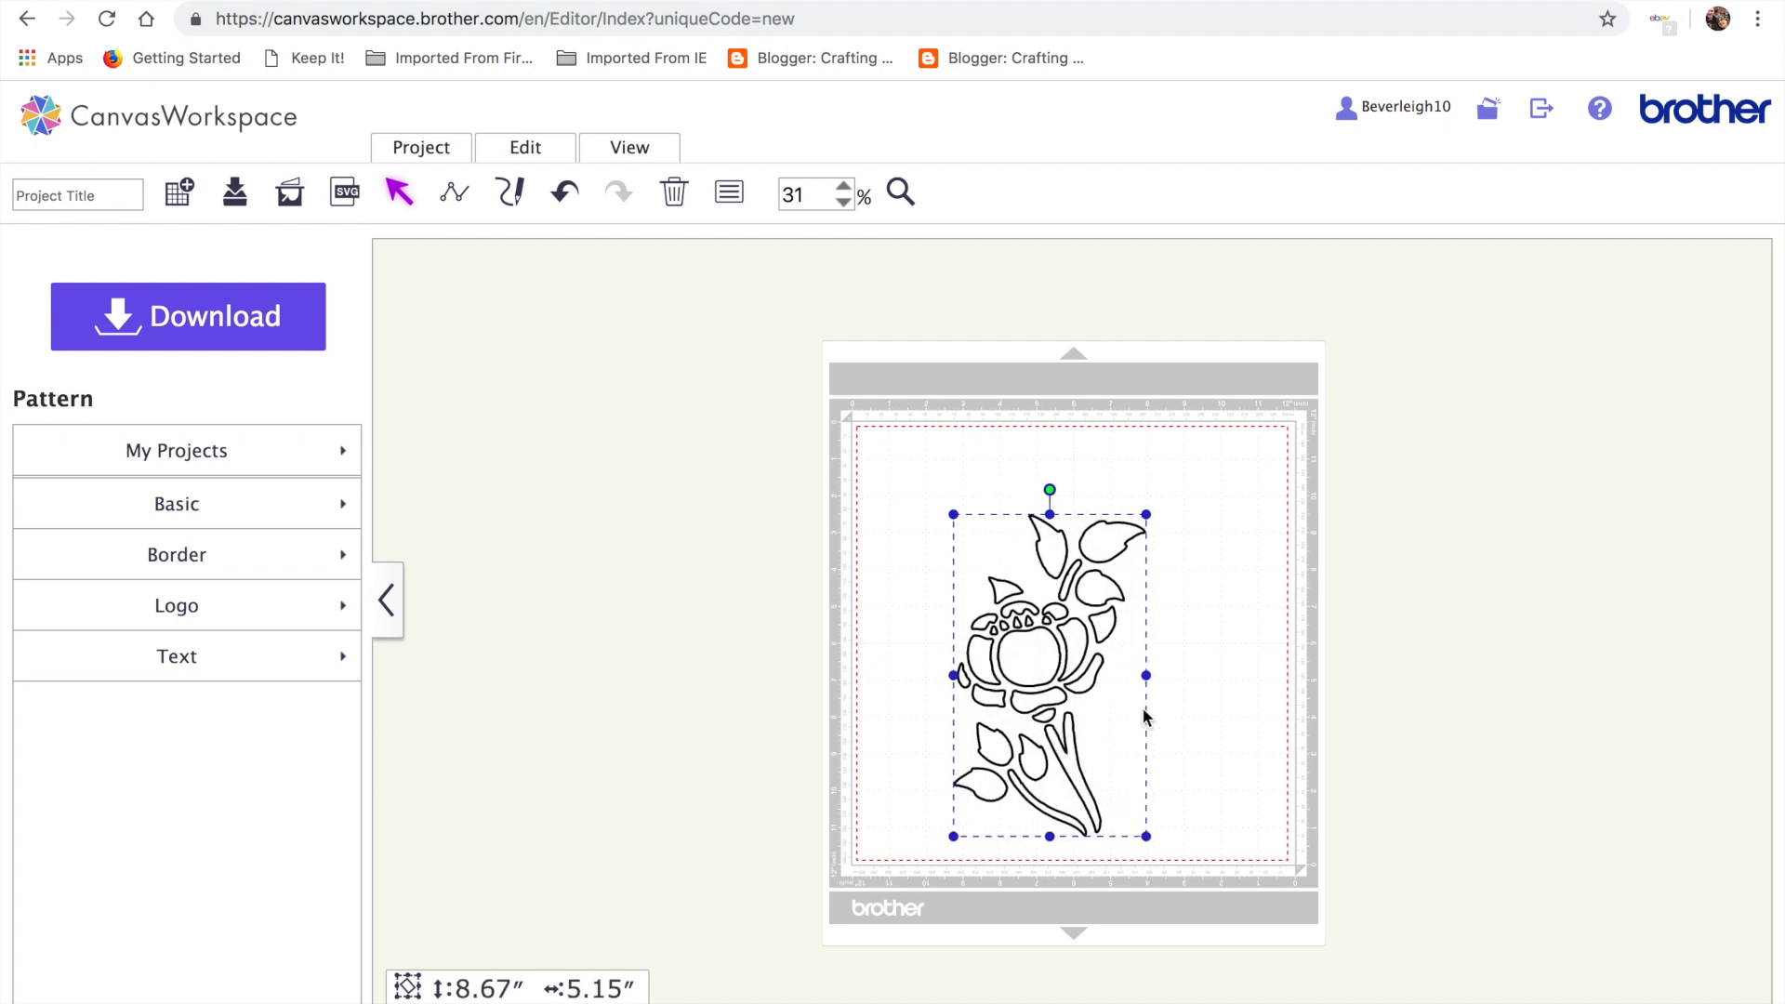
pyautogui.moveTo(1036, 638)
pyautogui.mouseDown()
pyautogui.moveTo(1044, 561)
pyautogui.moveTo(1093, 591)
pyautogui.moveTo(1047, 594)
pyautogui.moveTo(1048, 619)
pyautogui.mouseUp()
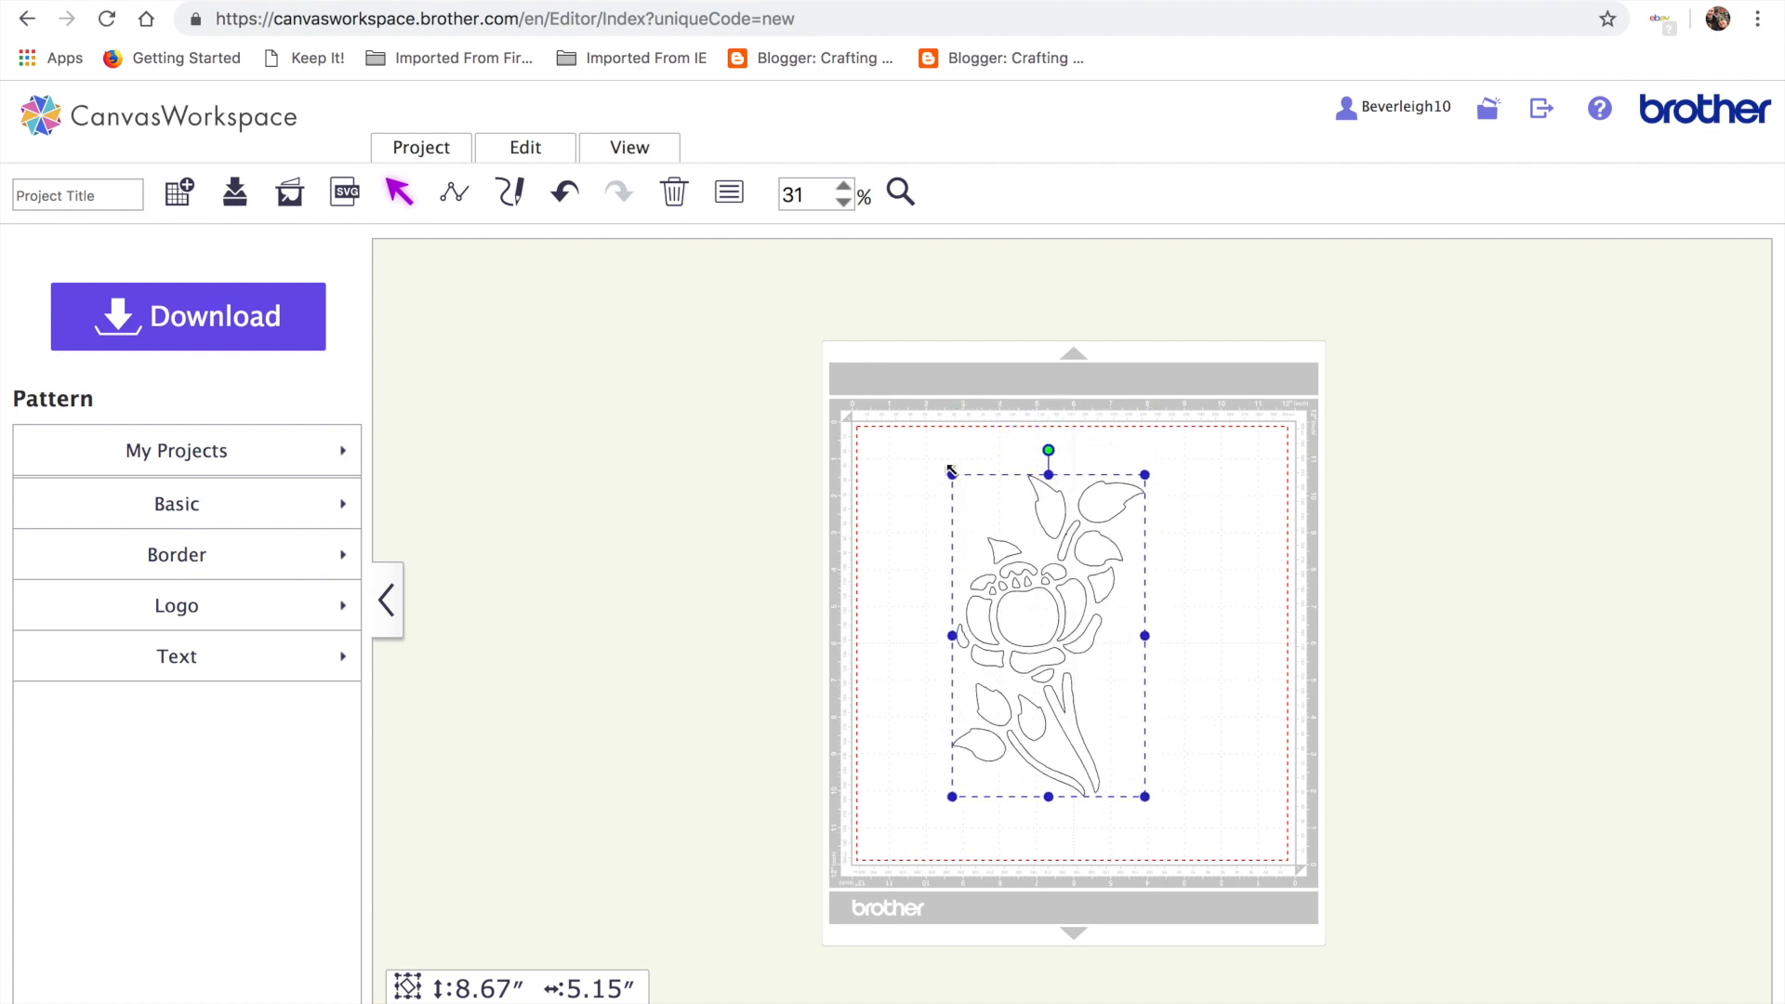
pyautogui.moveTo(951, 472)
pyautogui.mouseDown()
pyautogui.moveTo(985, 493)
pyautogui.moveTo(996, 548)
pyautogui.mouseUp()
pyautogui.moveTo(1049, 634); pyautogui.dragTo(1012, 586)
pyautogui.moveTo(958, 480); pyautogui.dragTo(954, 470)
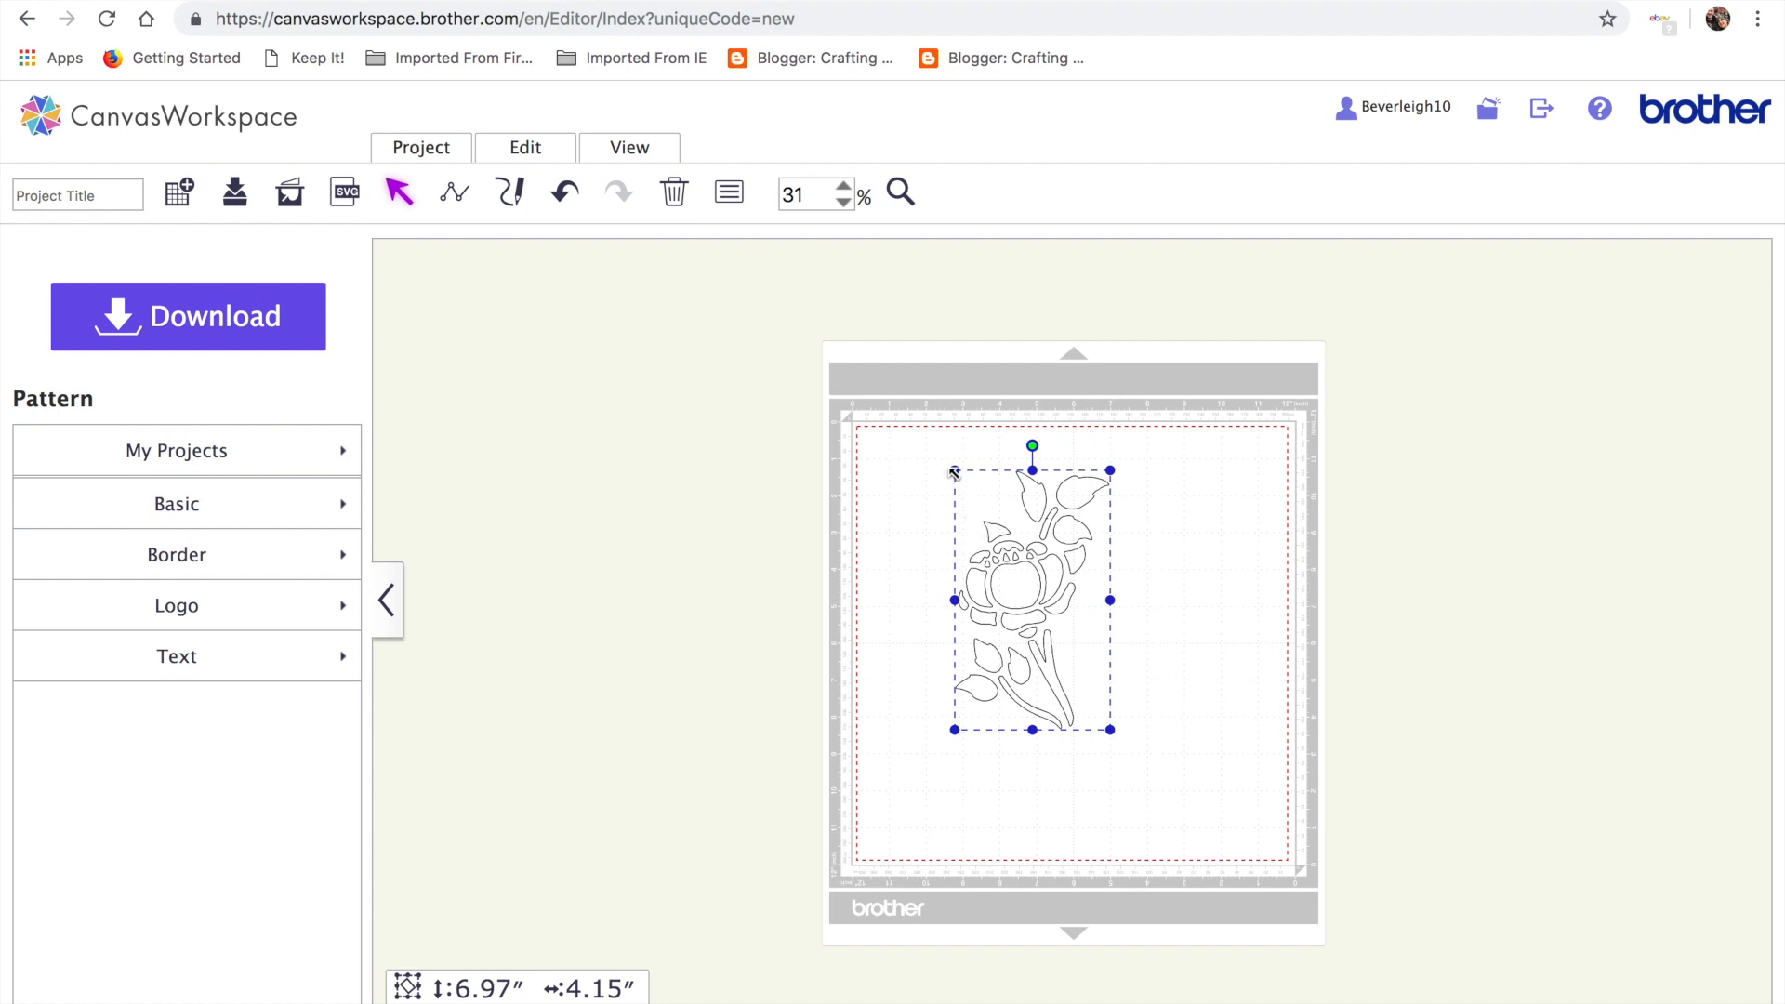
pyautogui.moveTo(954, 472); pyautogui.dragTo(971, 496)
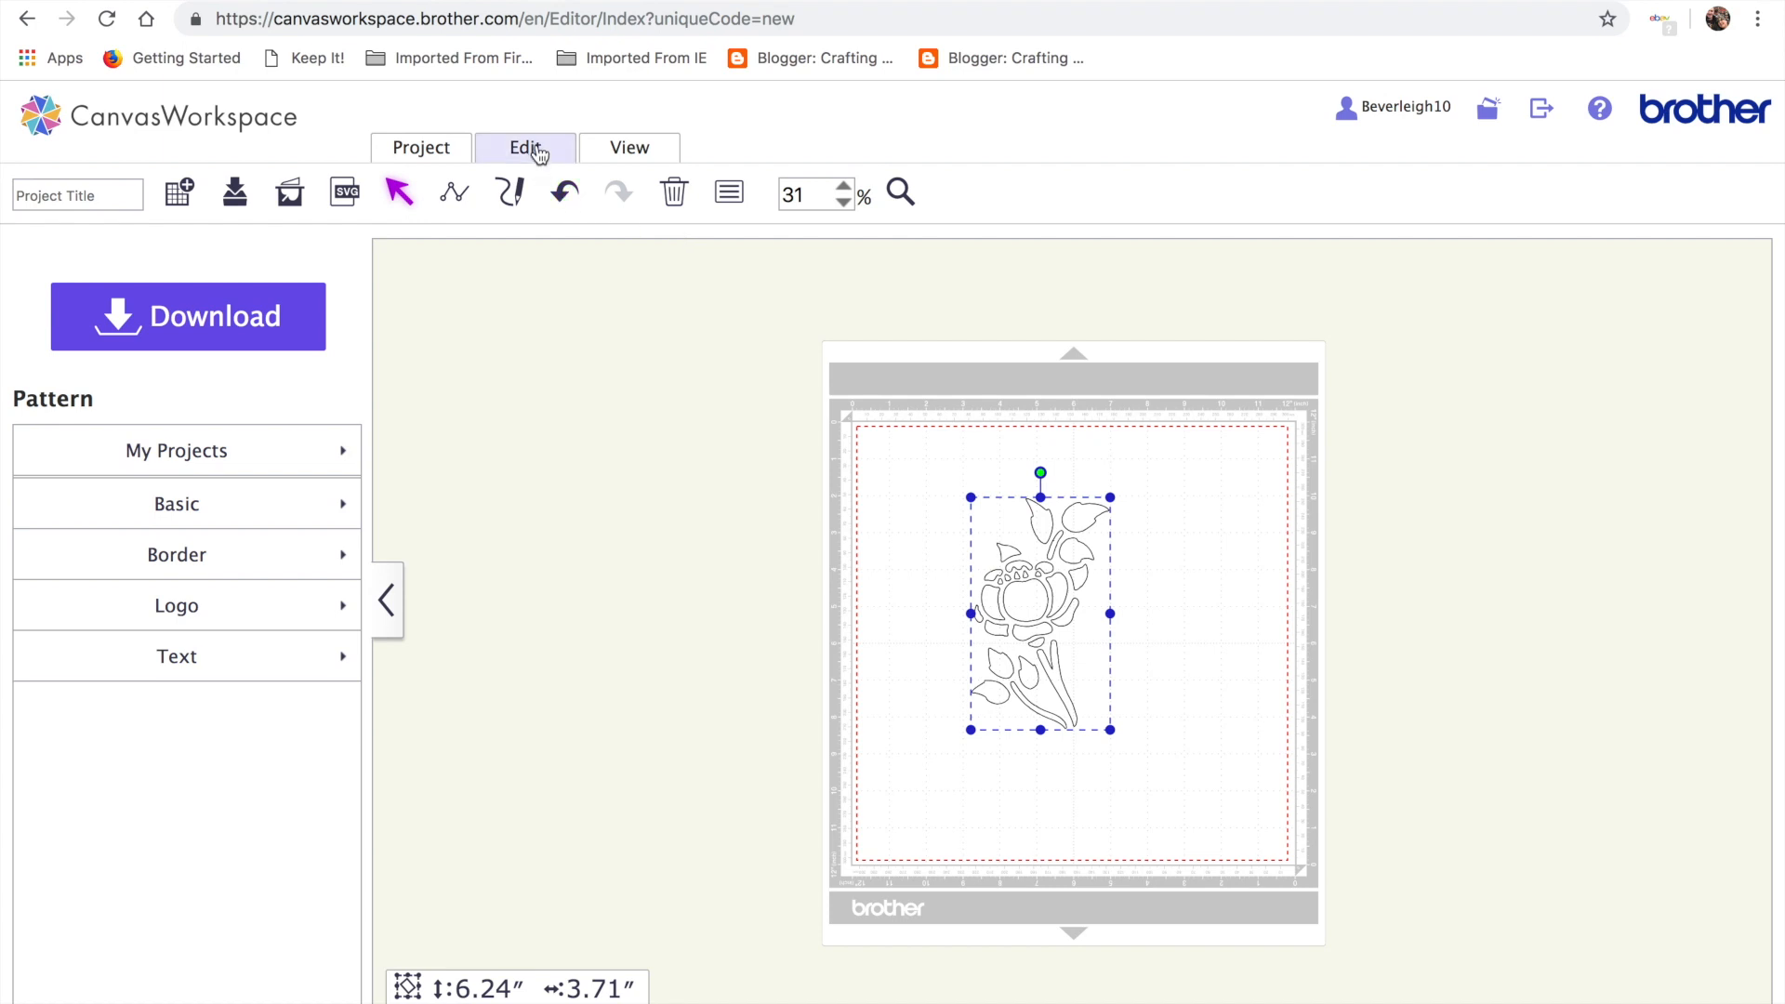
# Add a basic square, enlarge it to about 6.99 inches per side, and place it around the flower
pyautogui.click(251, 456)
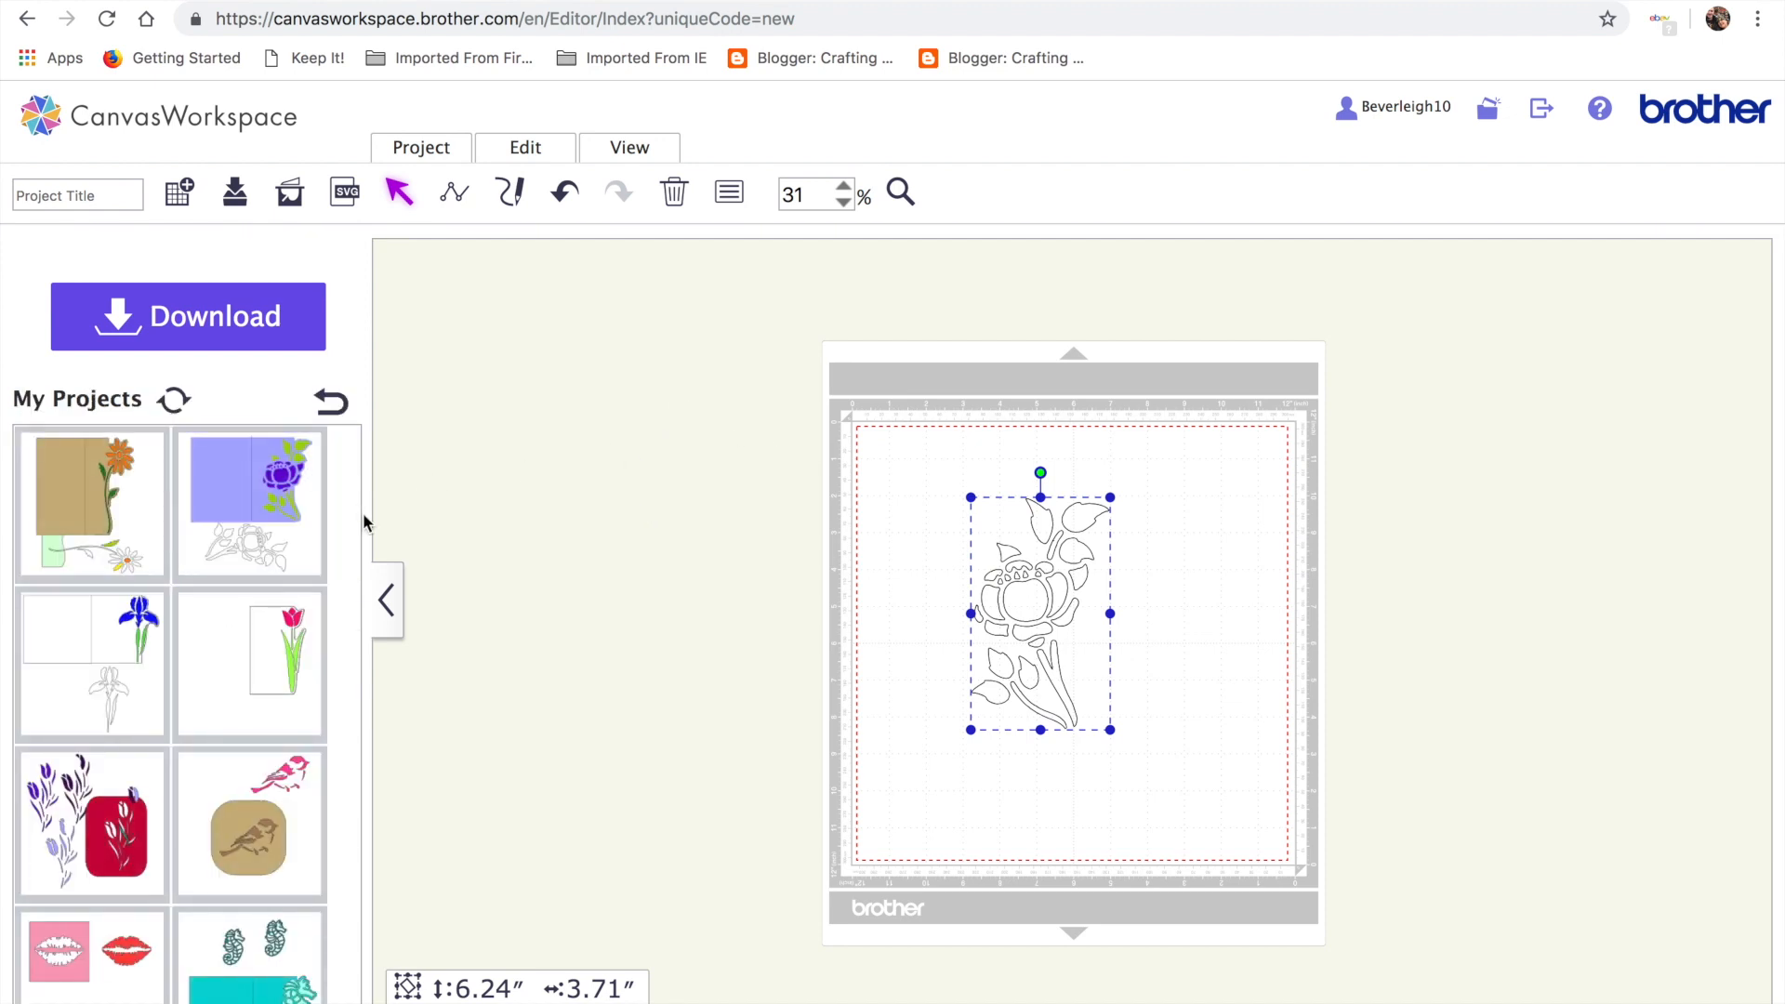
pyautogui.click(331, 403)
pyautogui.click(232, 509)
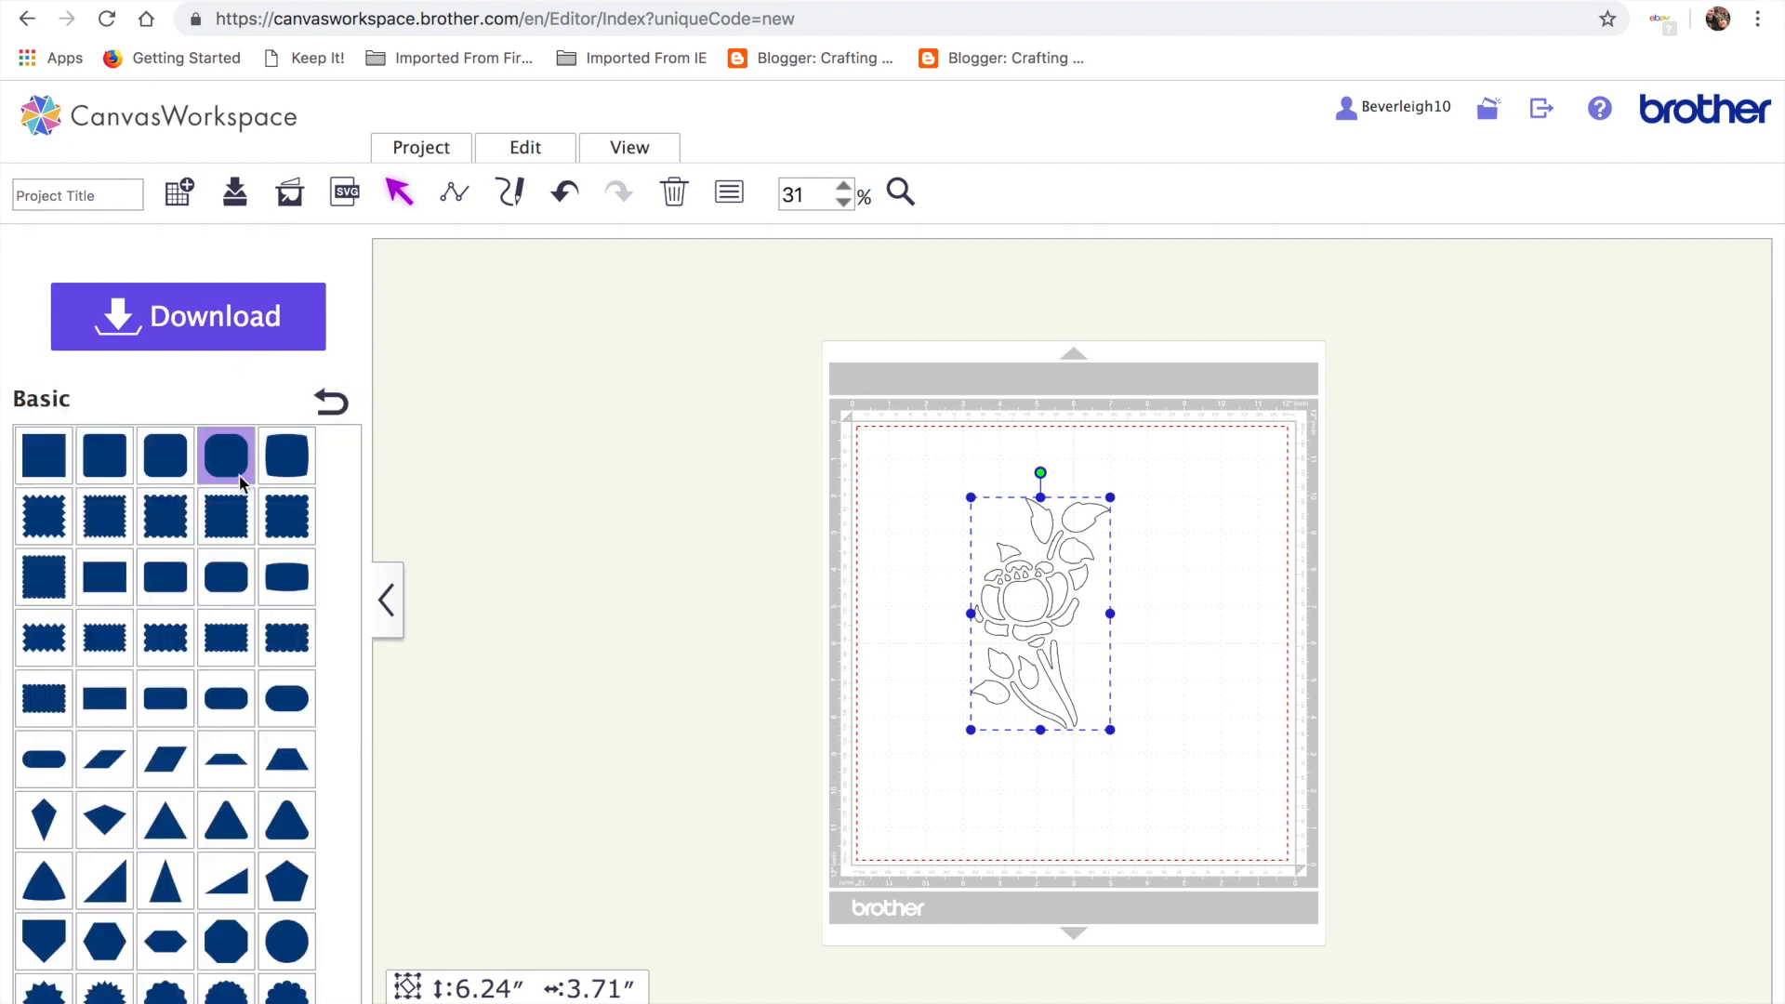
pyautogui.click(31, 449)
pyautogui.moveTo(884, 505); pyautogui.dragTo(922, 552)
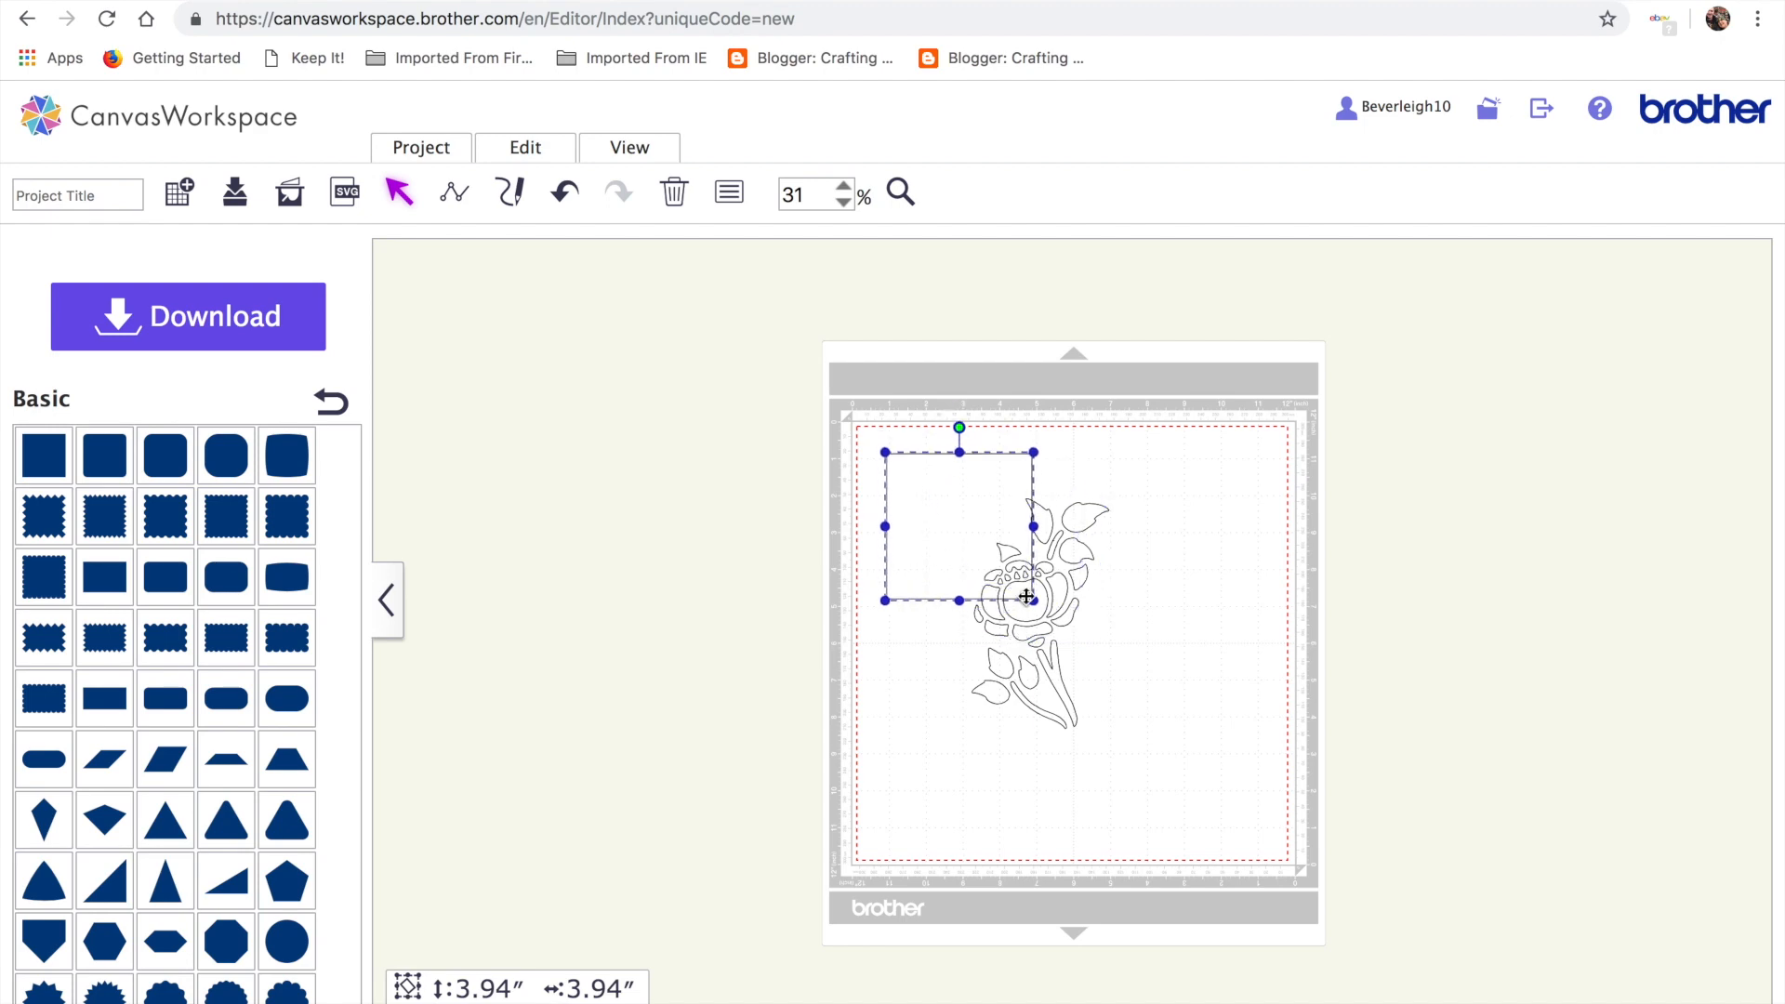
pyautogui.moveTo(1034, 601); pyautogui.dragTo(1146, 713)
pyautogui.moveTo(1109, 647); pyautogui.dragTo(1134, 672)
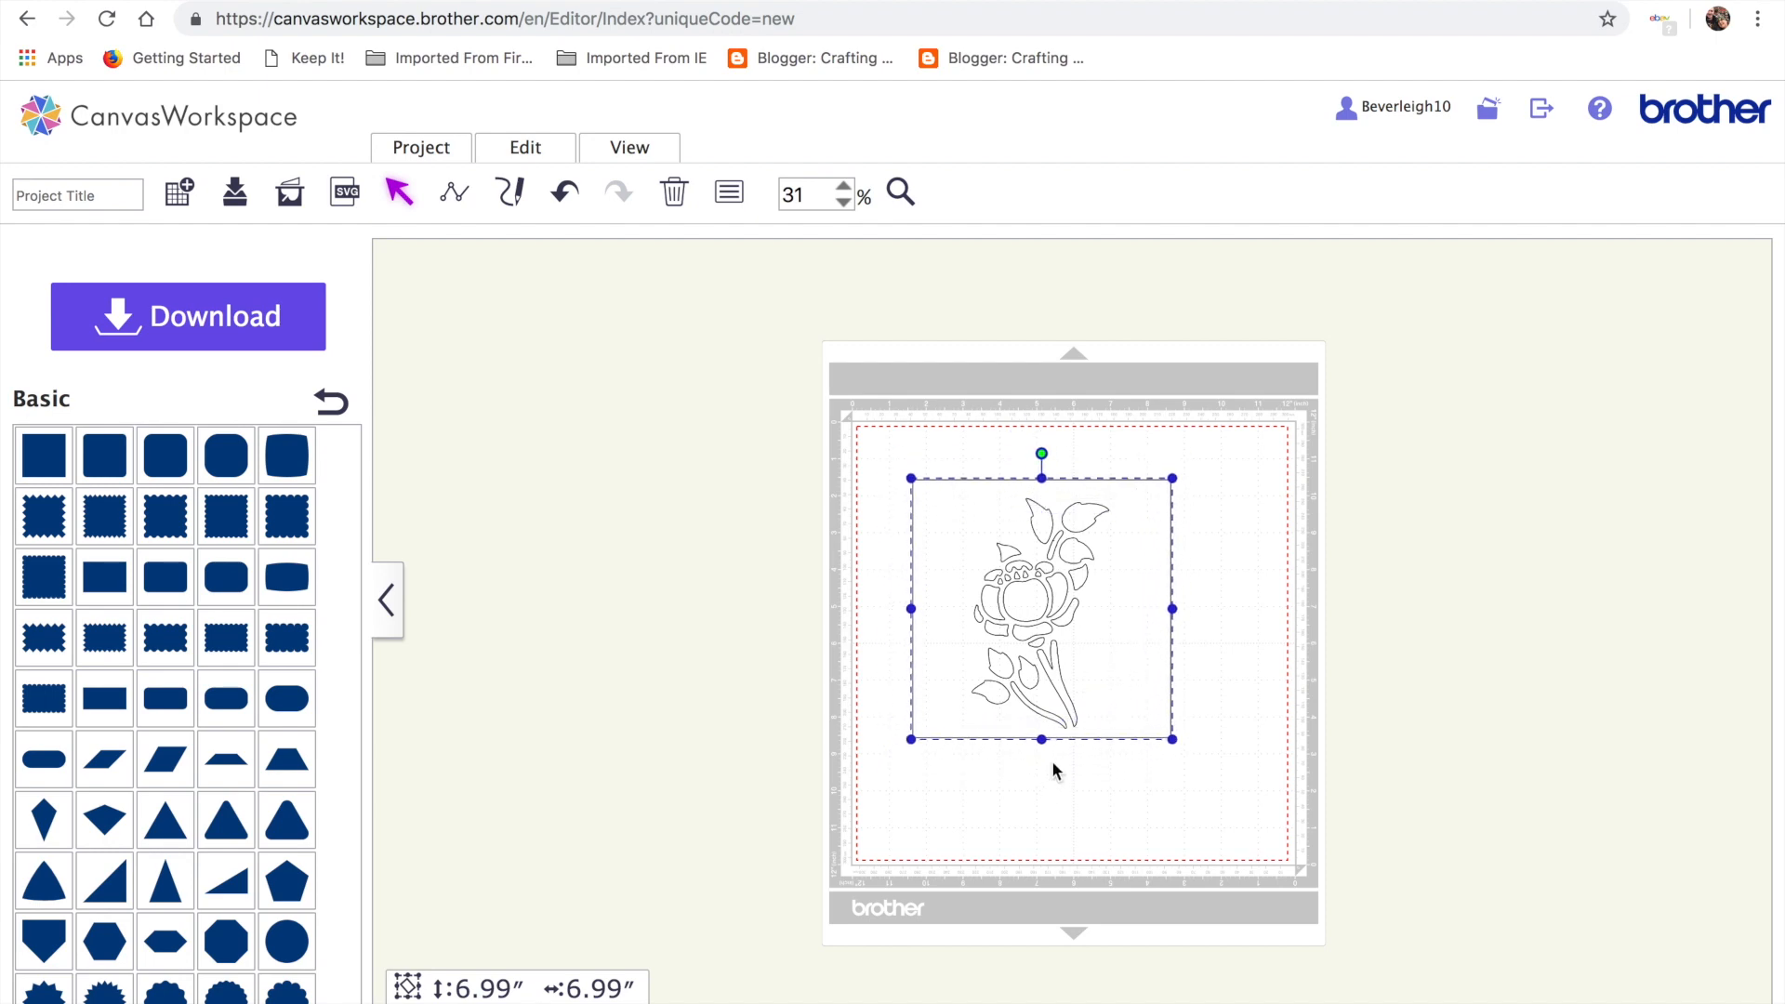
# Reshape the square around the flower into an upright rectangle about 7.23 by 5.42 inches
pyautogui.moveTo(1041, 741); pyautogui.dragTo(1046, 771)
pyautogui.moveTo(1099, 713); pyautogui.dragTo(1095, 676)
pyautogui.moveTo(1171, 605); pyautogui.dragTo(1124, 603)
pyautogui.moveTo(968, 499); pyautogui.dragTo(991, 505)
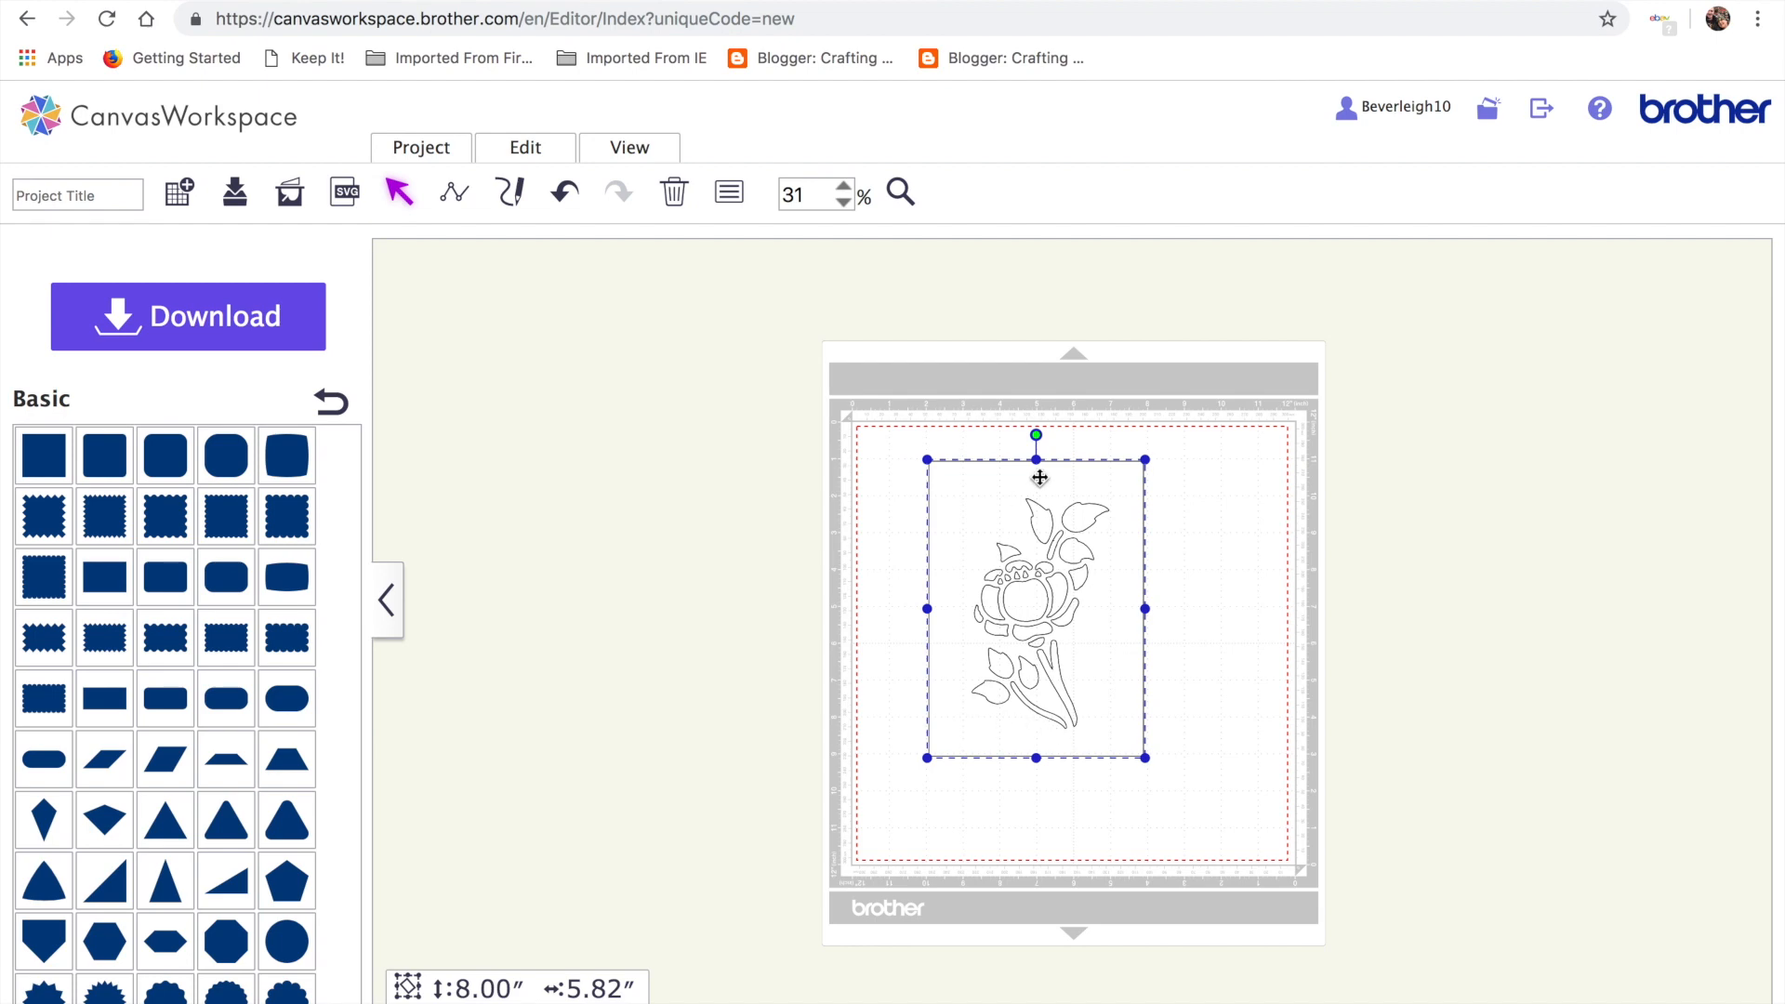
pyautogui.moveTo(1037, 464); pyautogui.dragTo(1037, 480)
pyautogui.moveTo(1038, 760); pyautogui.dragTo(1036, 744)
pyautogui.moveTo(929, 610); pyautogui.dragTo(935, 610)
pyautogui.moveTo(1148, 609); pyautogui.dragTo(1135, 609)
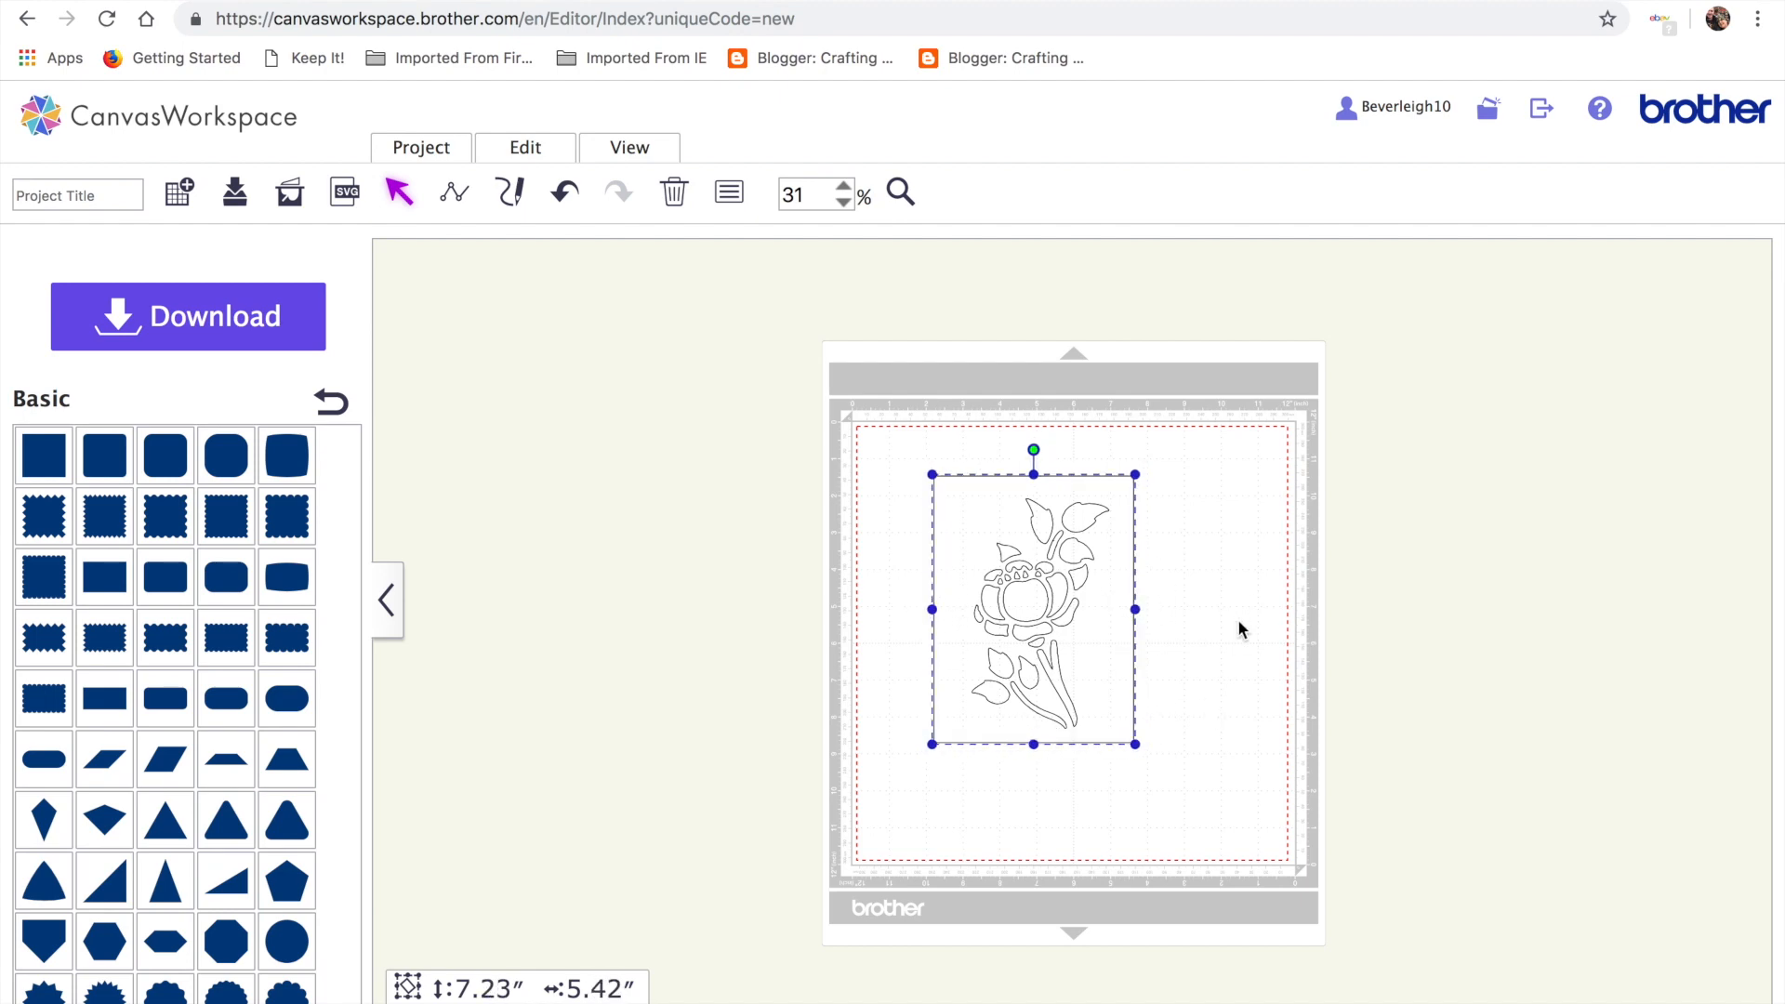
# Reposition the rectangle, select it together with the flower, and align both on their horizontal and vertical centres
pyautogui.click(1191, 628)
pyautogui.moveTo(1077, 654); pyautogui.dragTo(1071, 677)
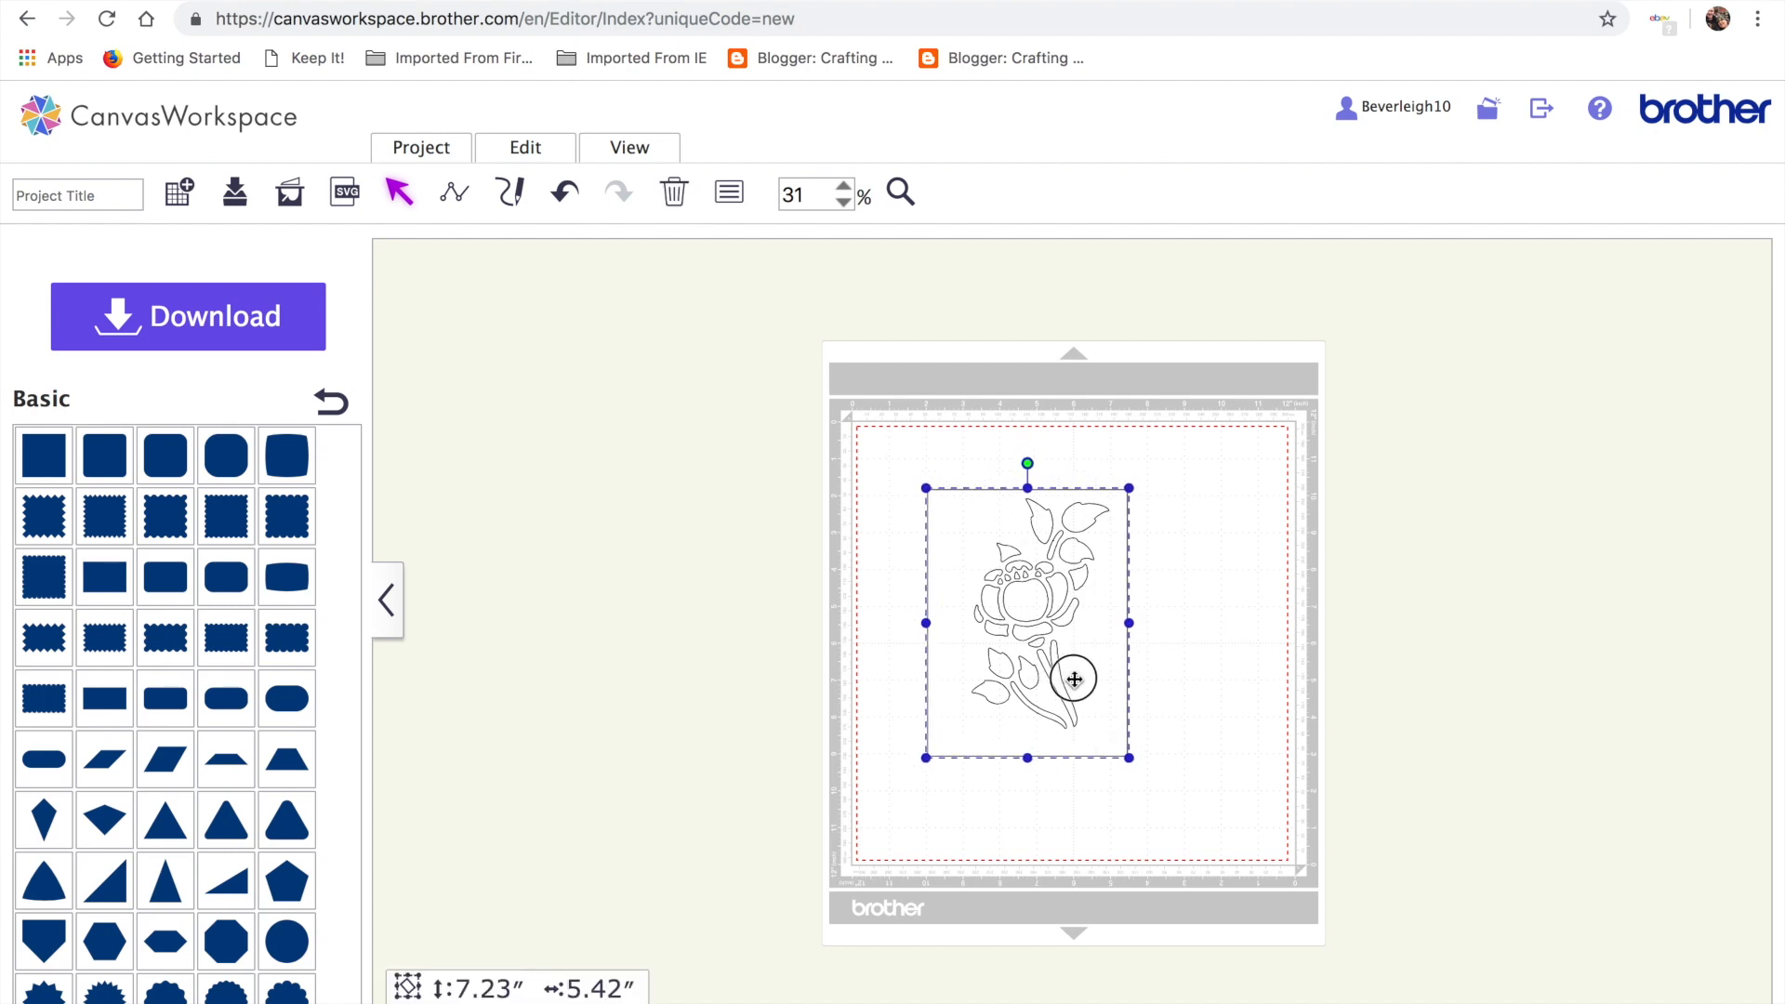
pyautogui.moveTo(865, 425); pyautogui.dragTo(1162, 737)
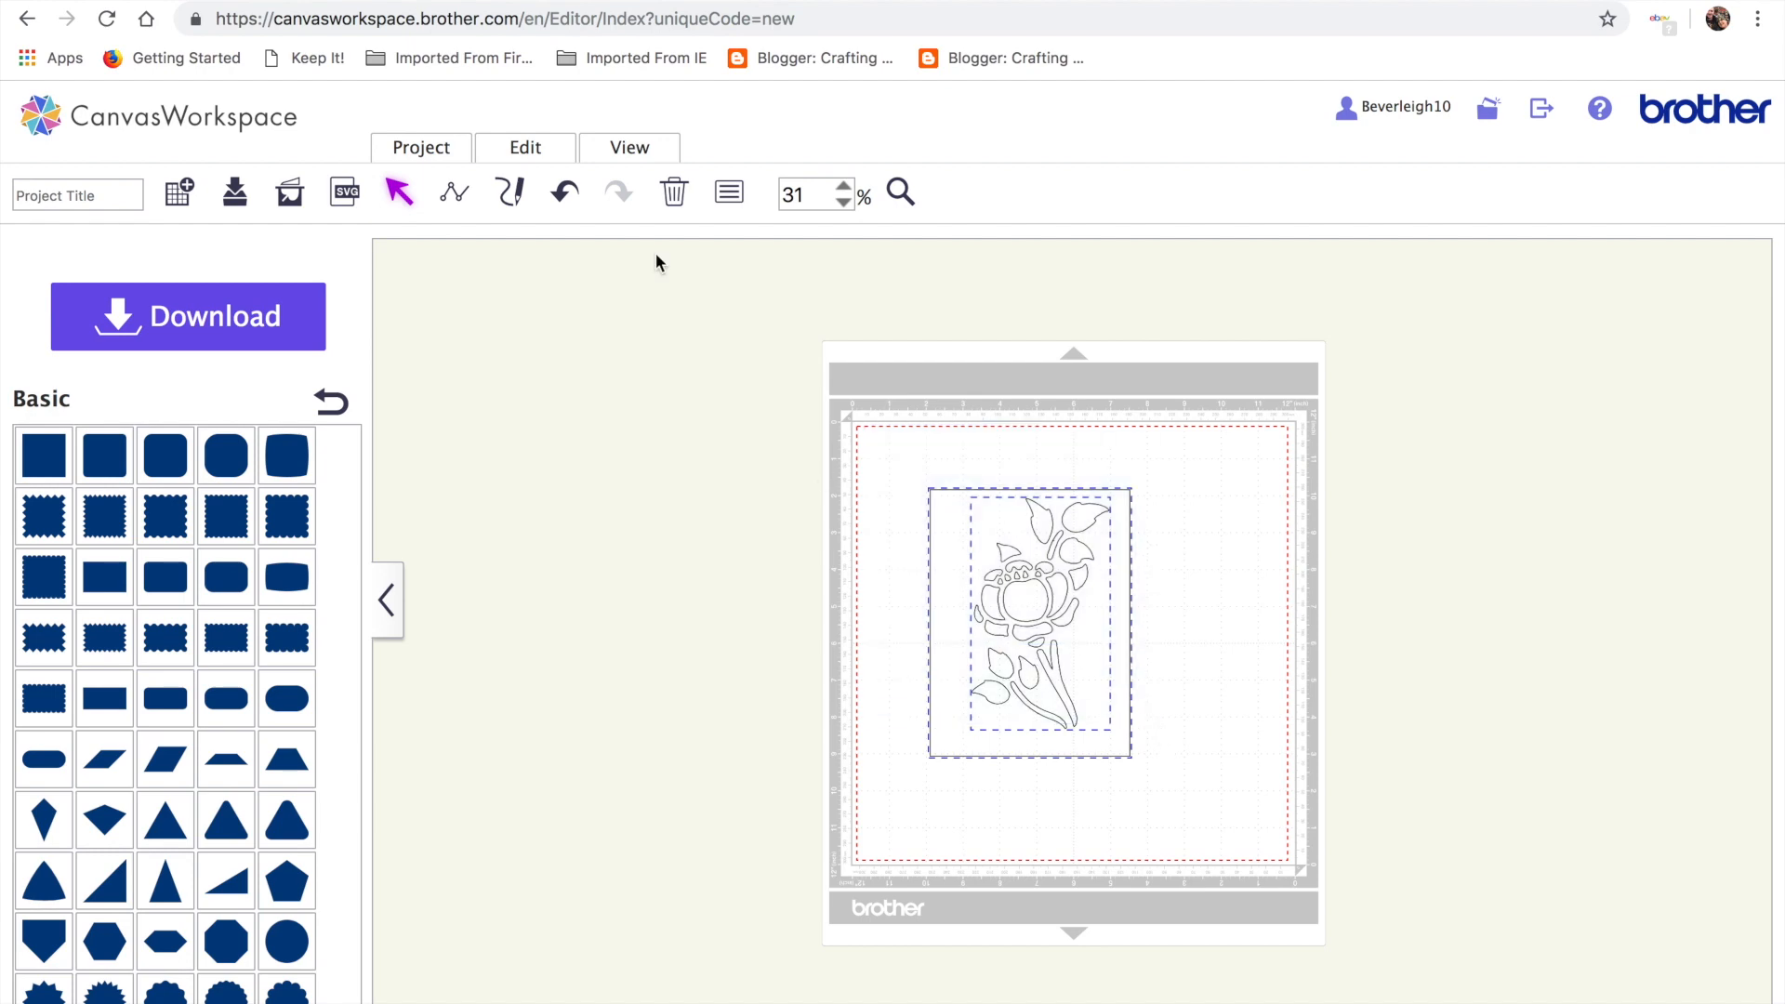
pyautogui.click(526, 147)
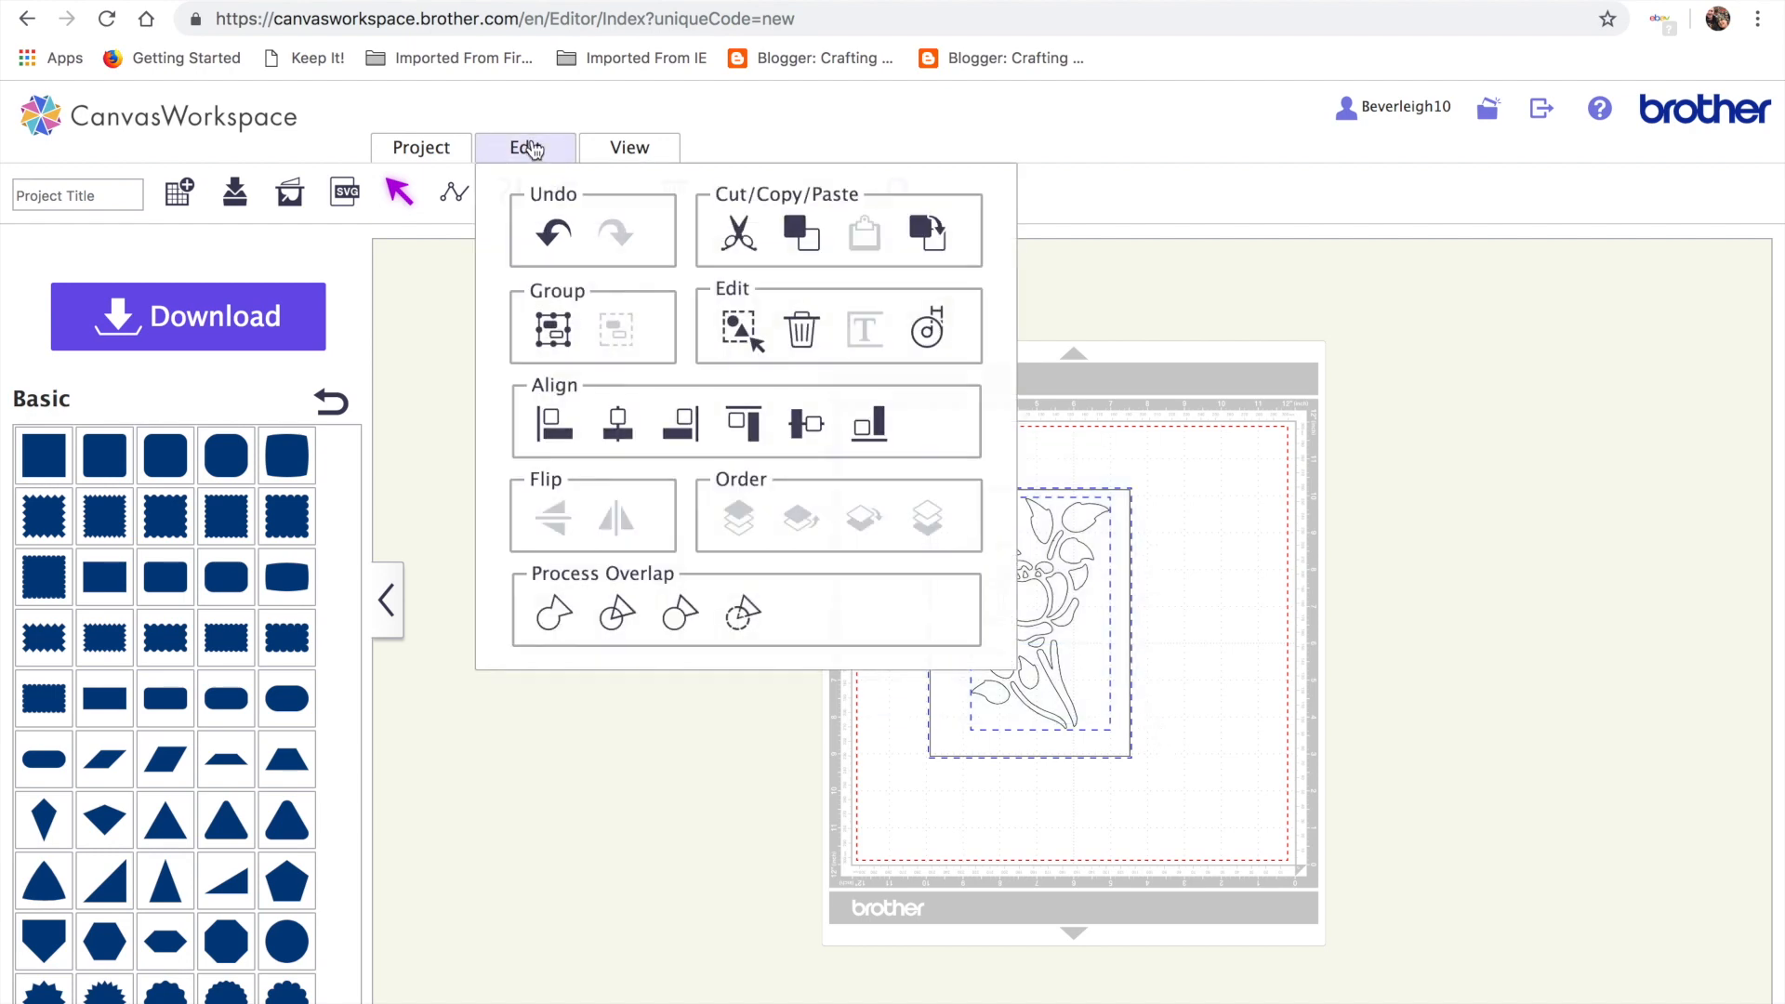
pyautogui.click(620, 424)
pyautogui.click(528, 150)
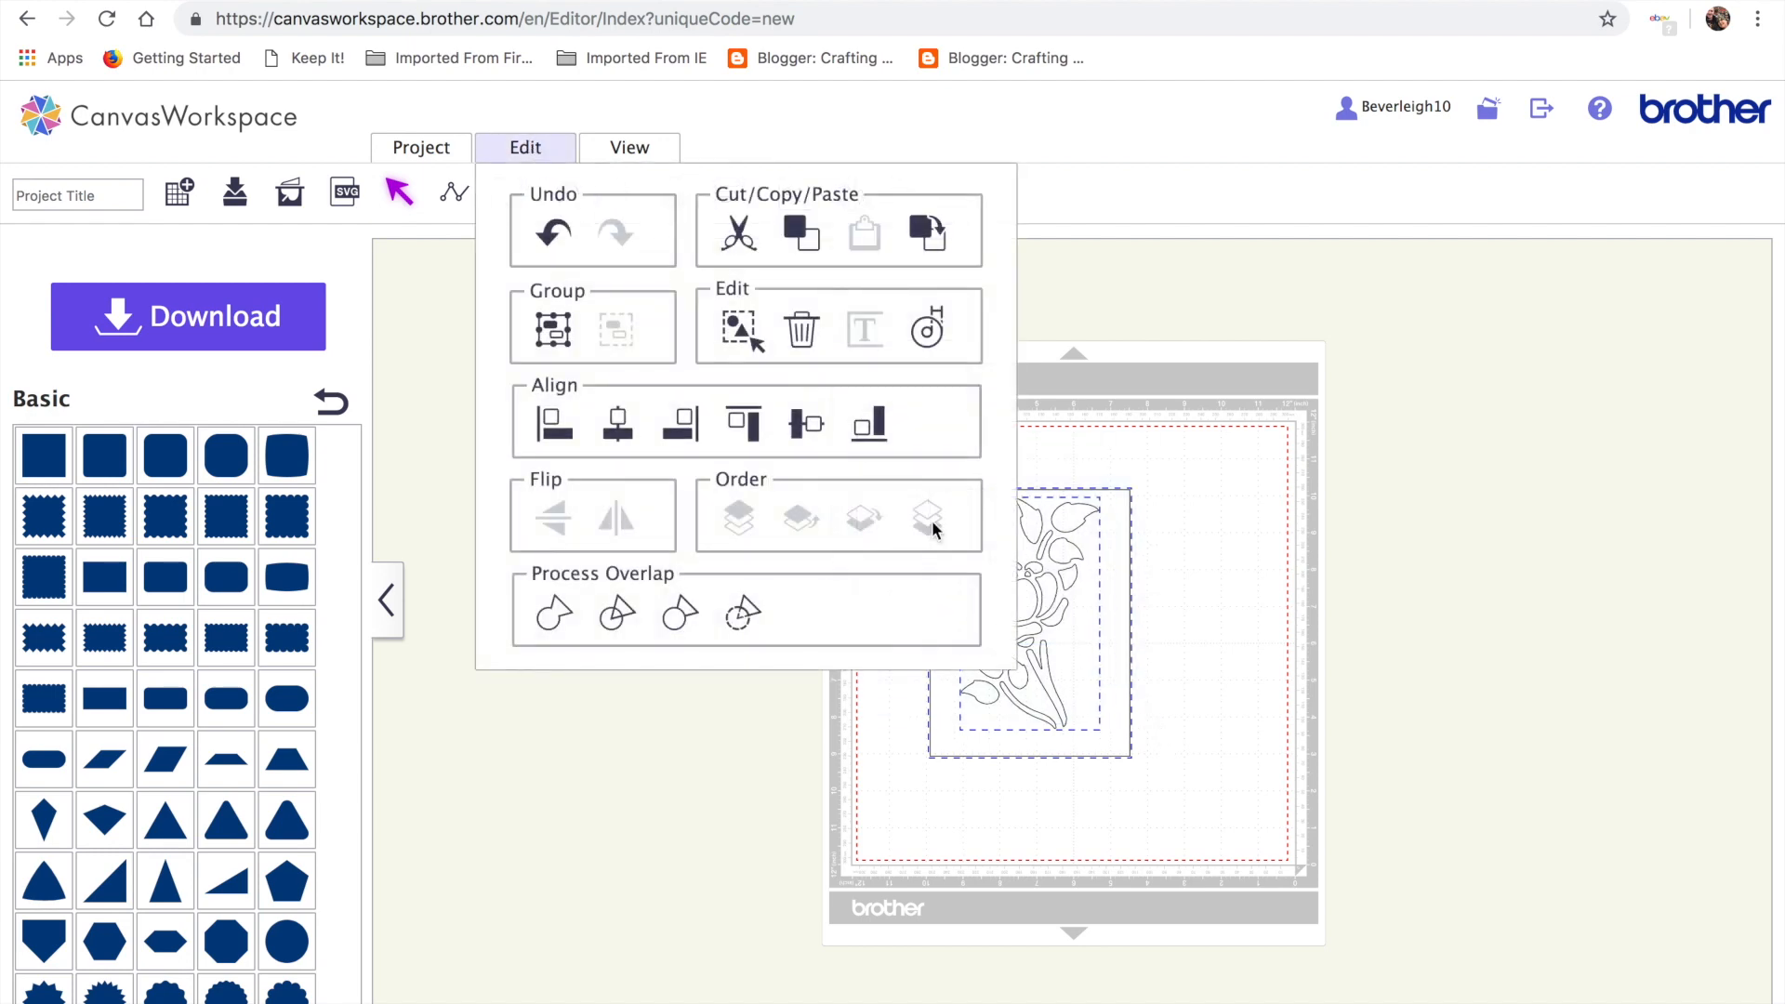
pyautogui.click(805, 424)
pyautogui.click(1249, 674)
# Send the rectangle to the back, behind the flower
pyautogui.click(1021, 607)
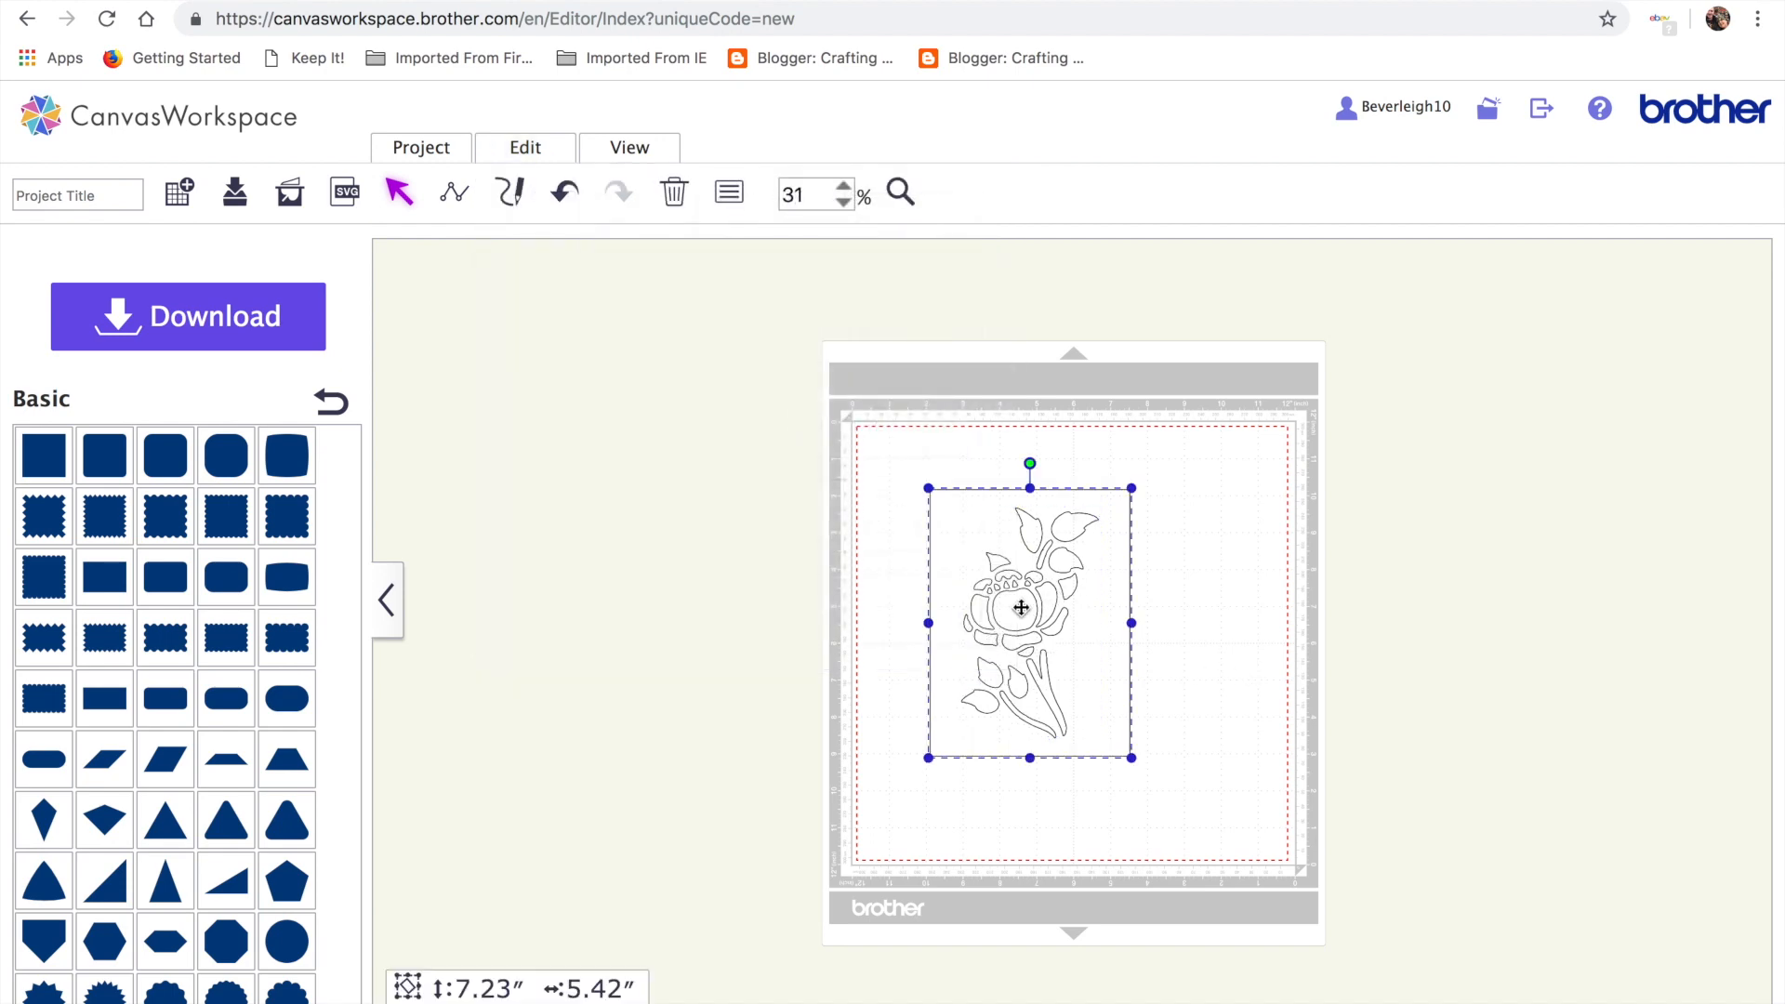
pyautogui.click(526, 149)
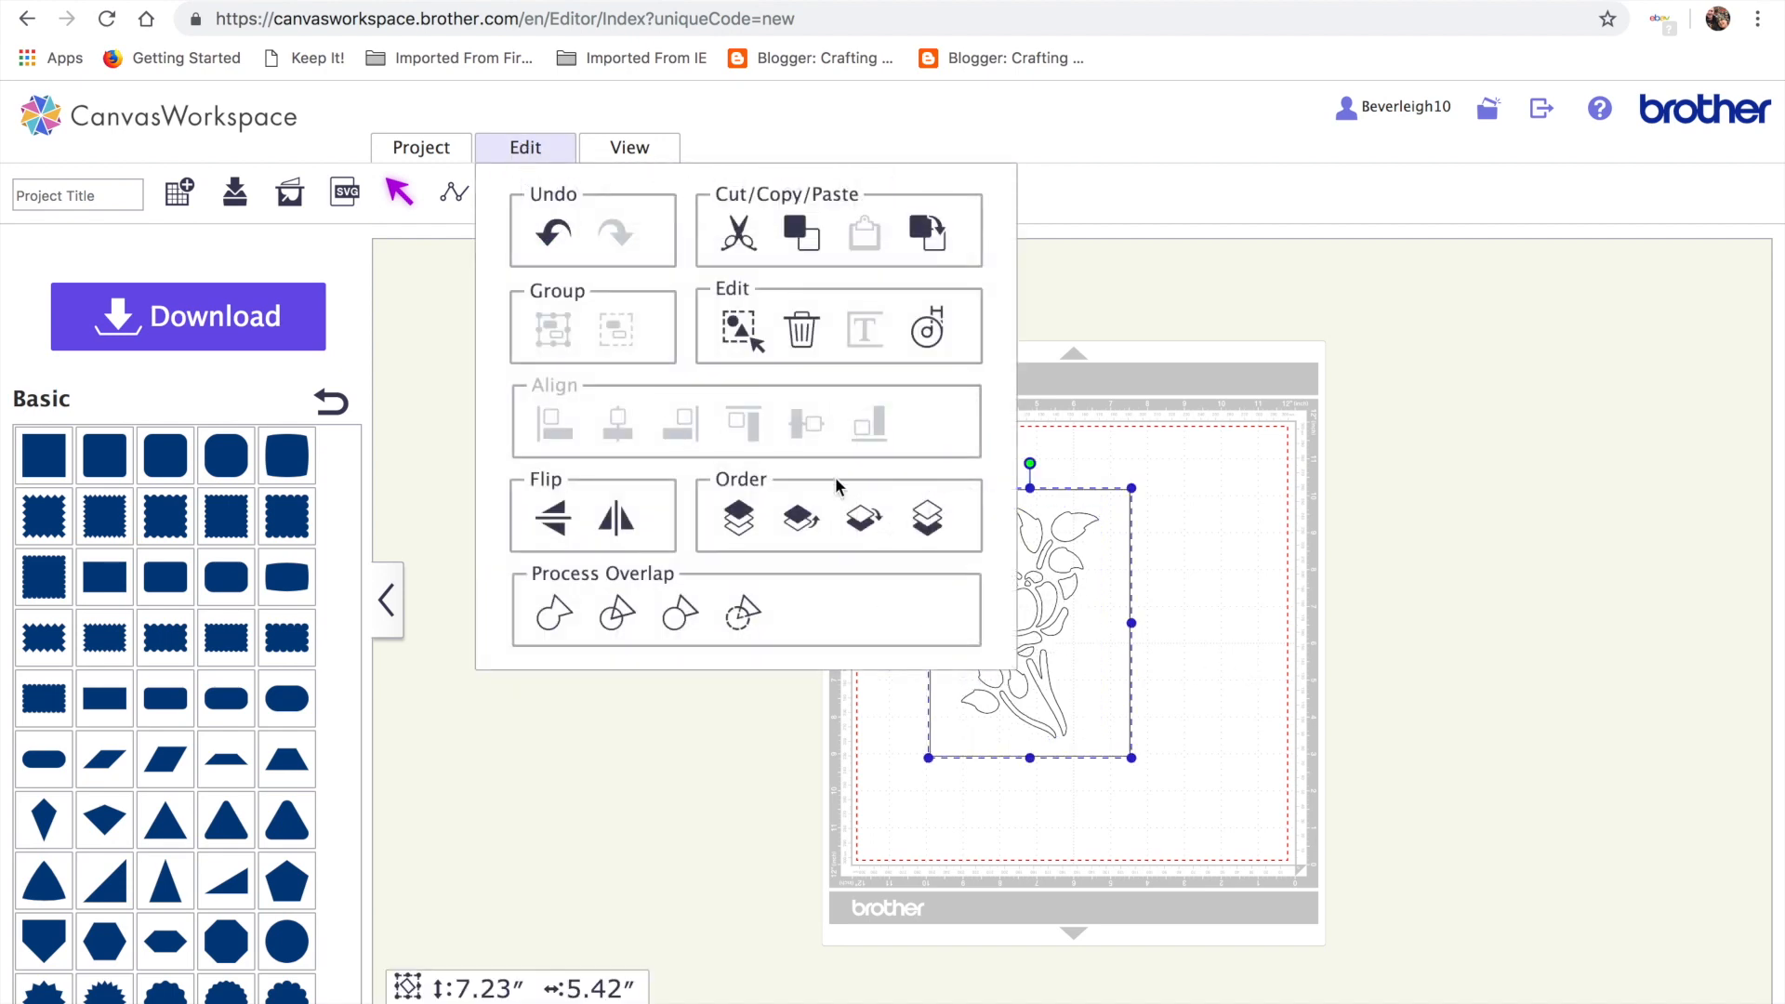
pyautogui.click(926, 528)
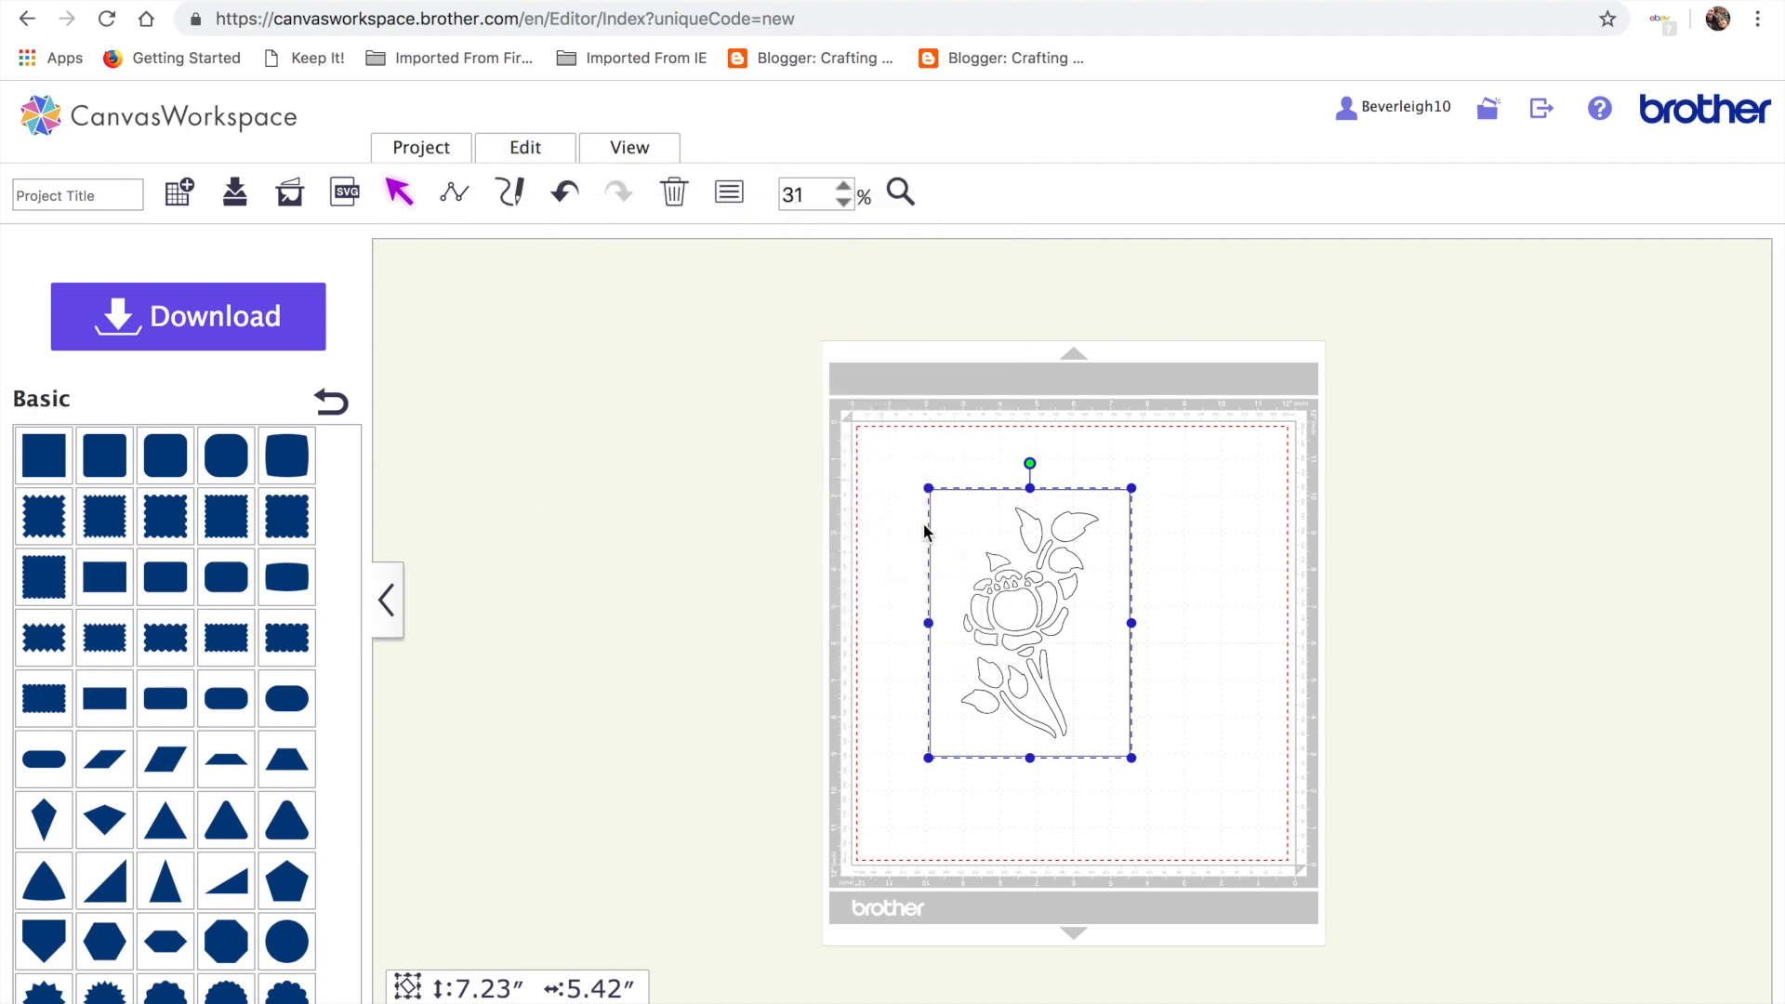
pyautogui.click(1176, 635)
# Select the flower and rectangle together and use Process Overlap to cut the flower shapes out of the rectangle
pyautogui.click(1036, 606)
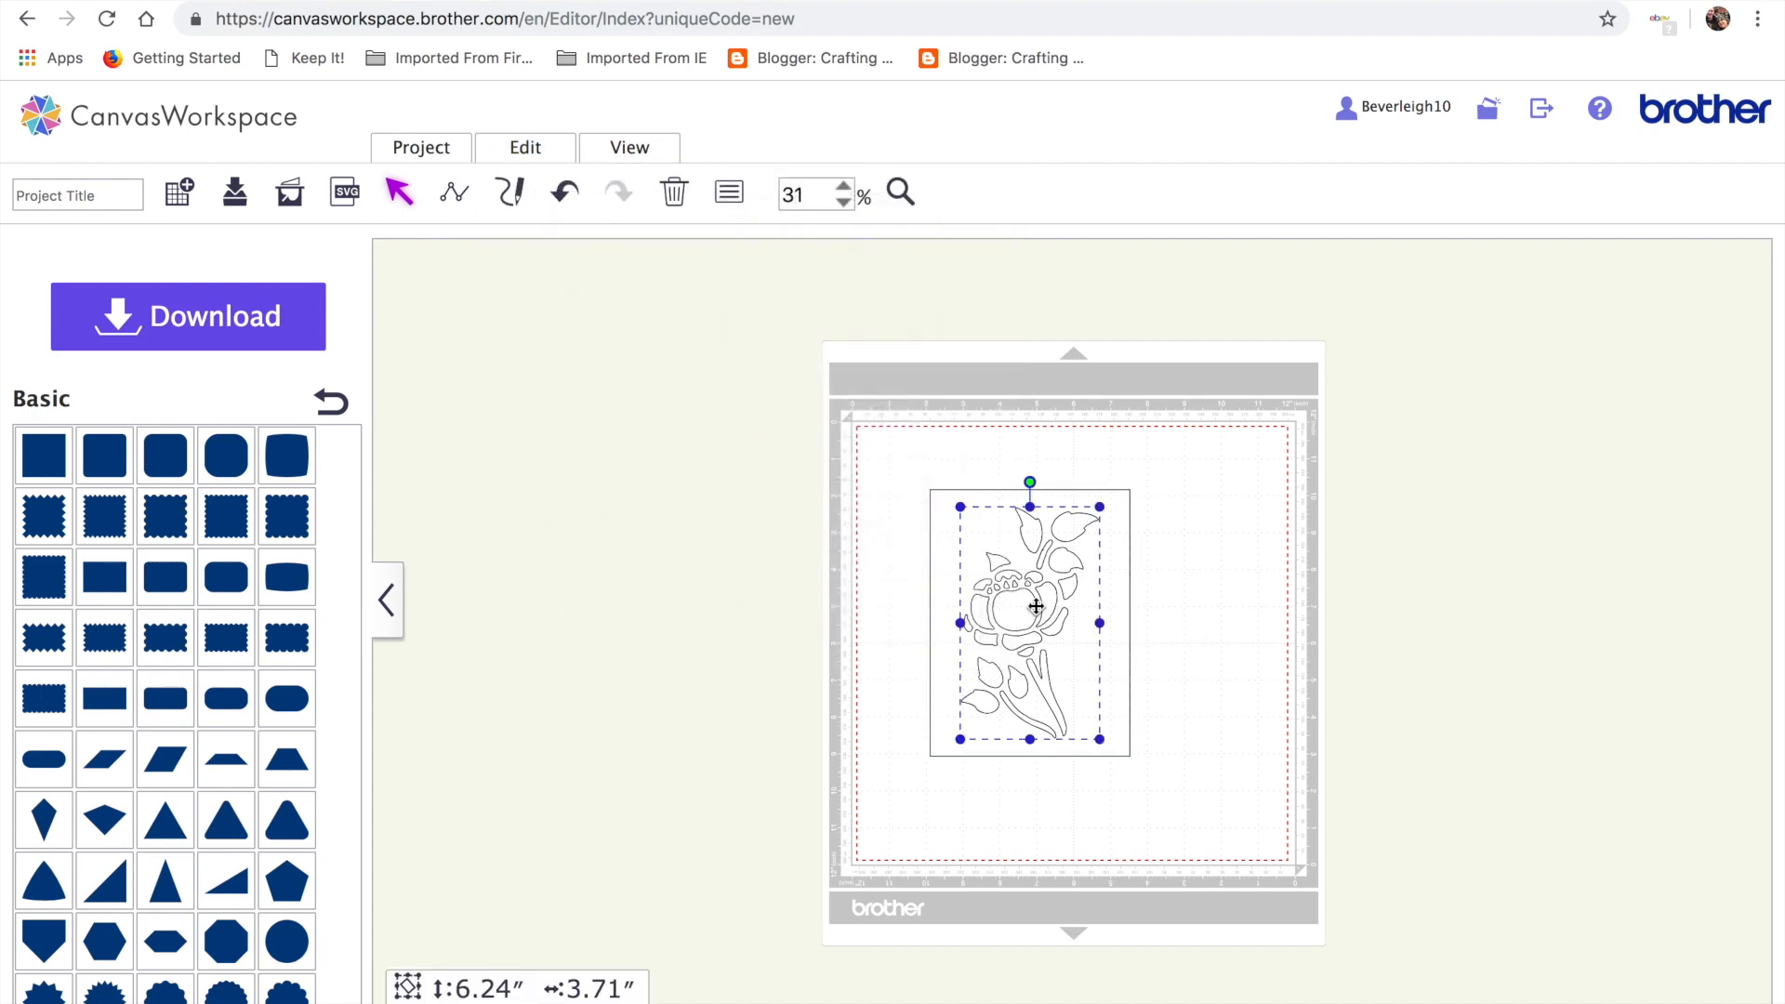
pyautogui.click(1125, 592)
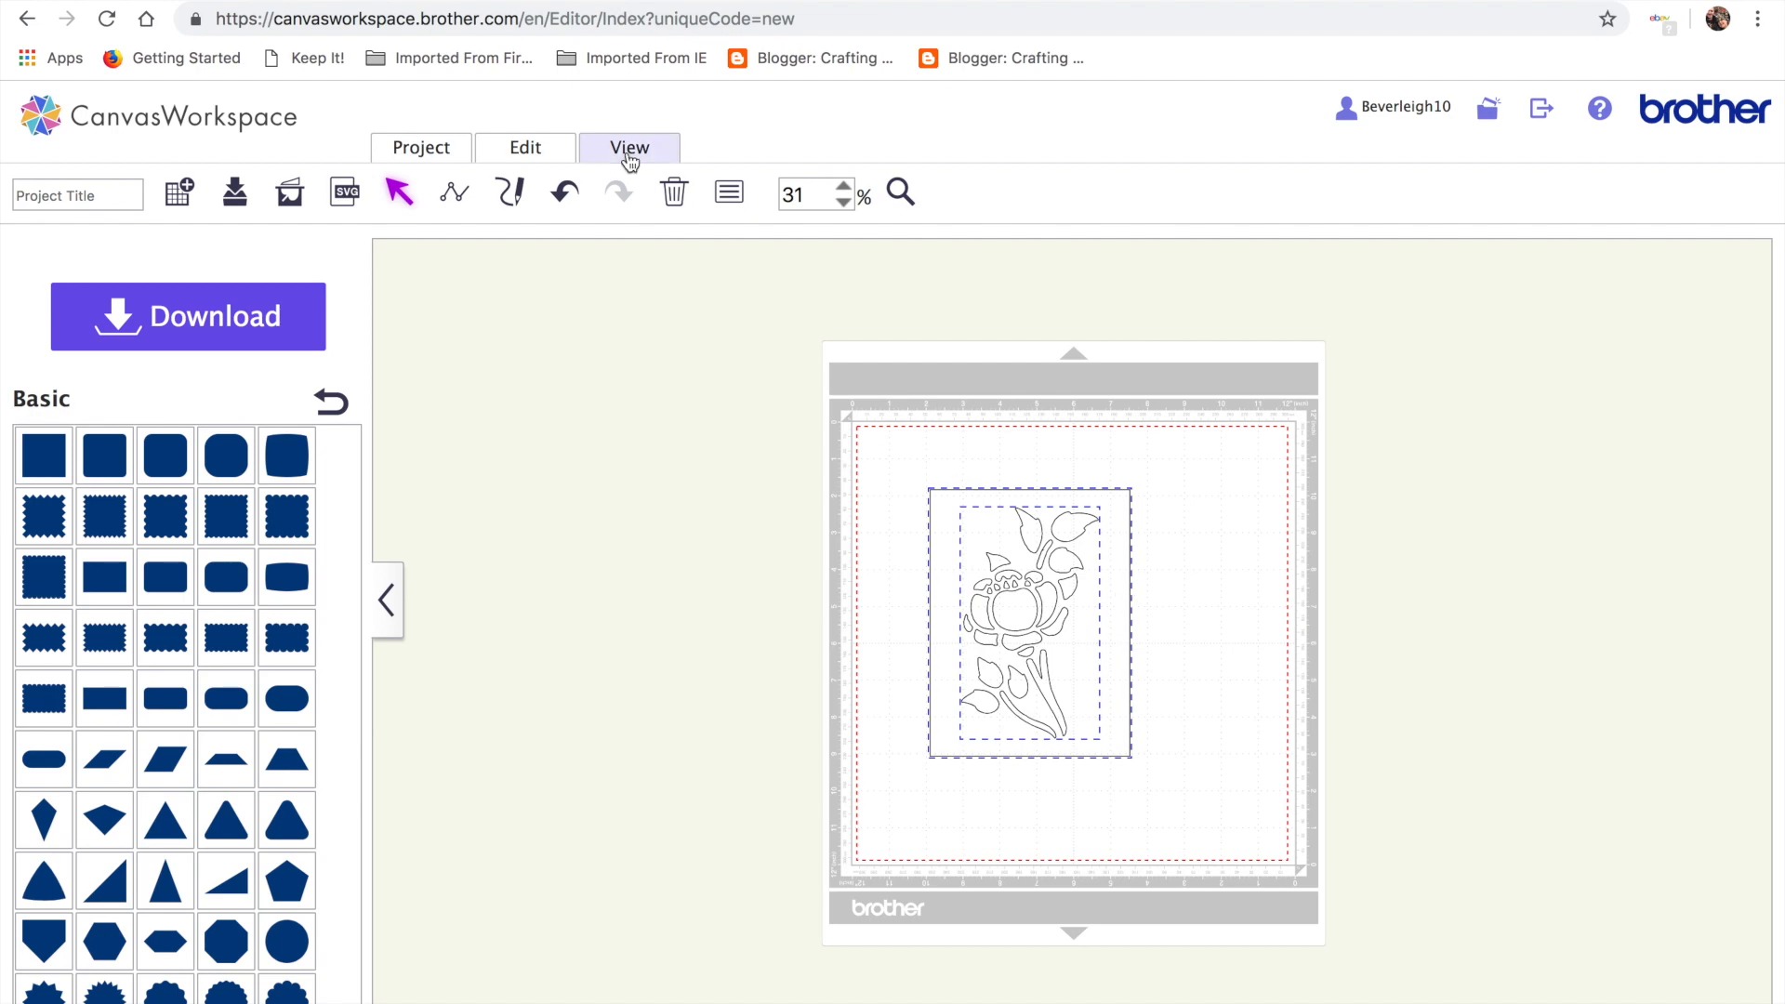
pyautogui.click(537, 160)
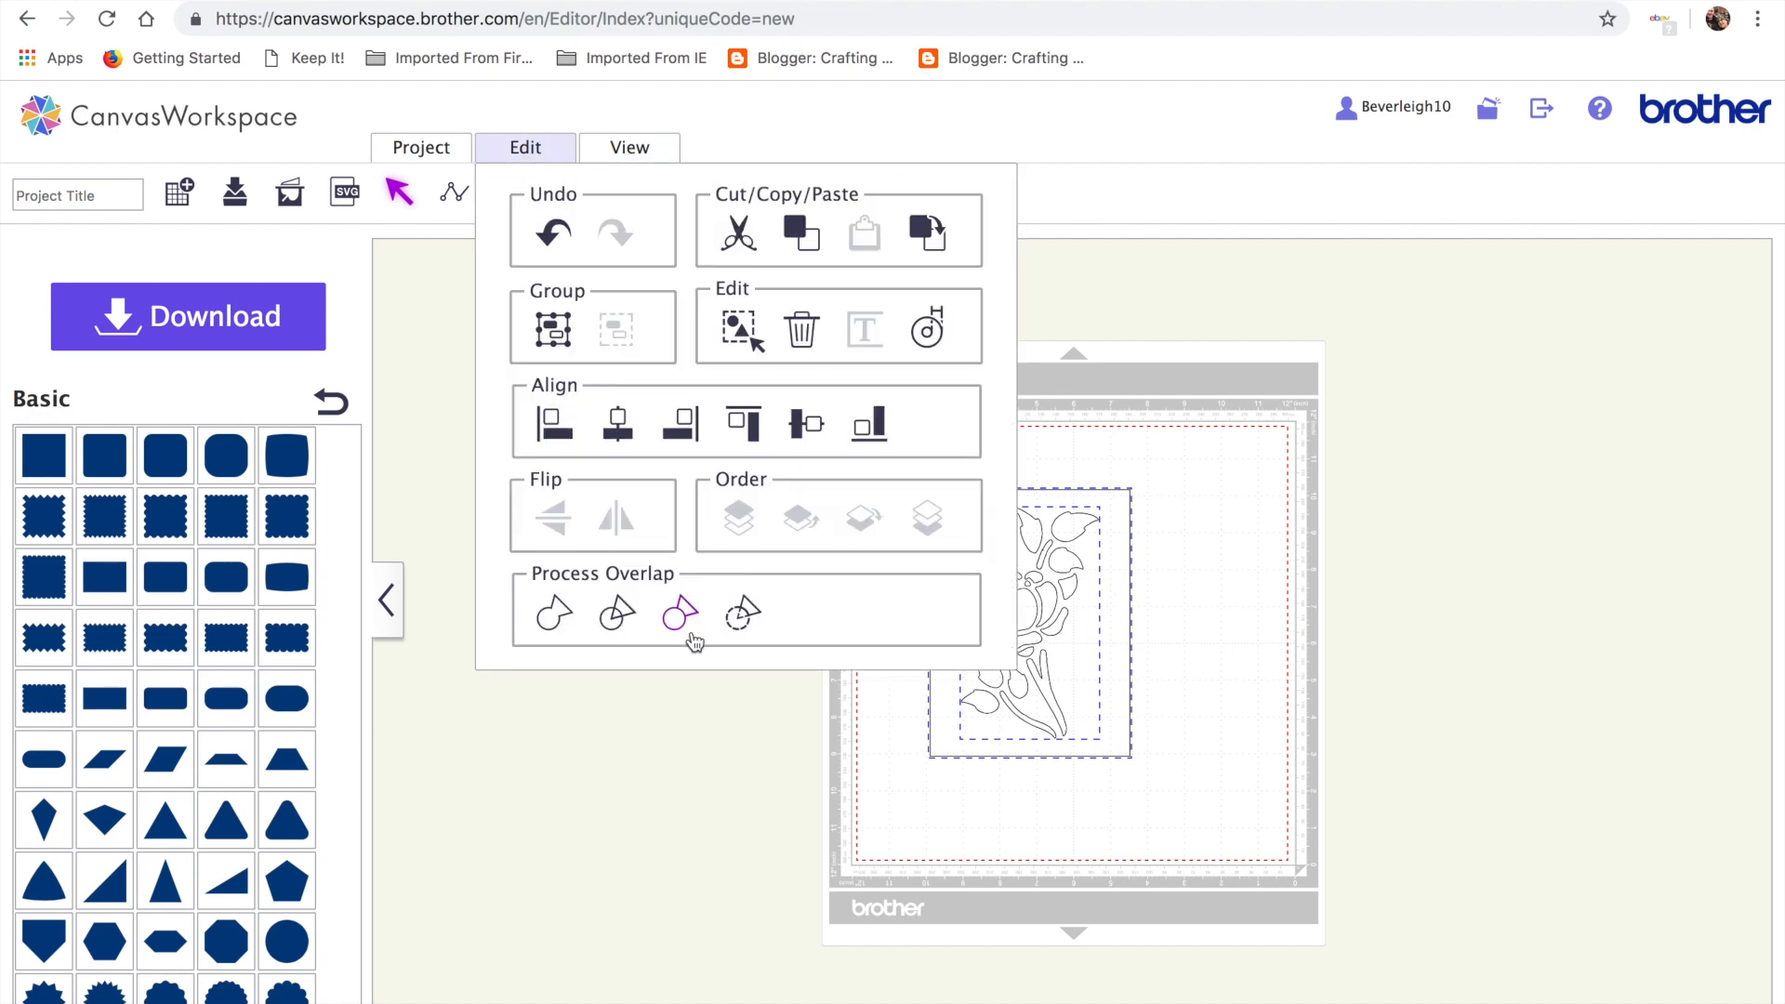
pyautogui.click(743, 617)
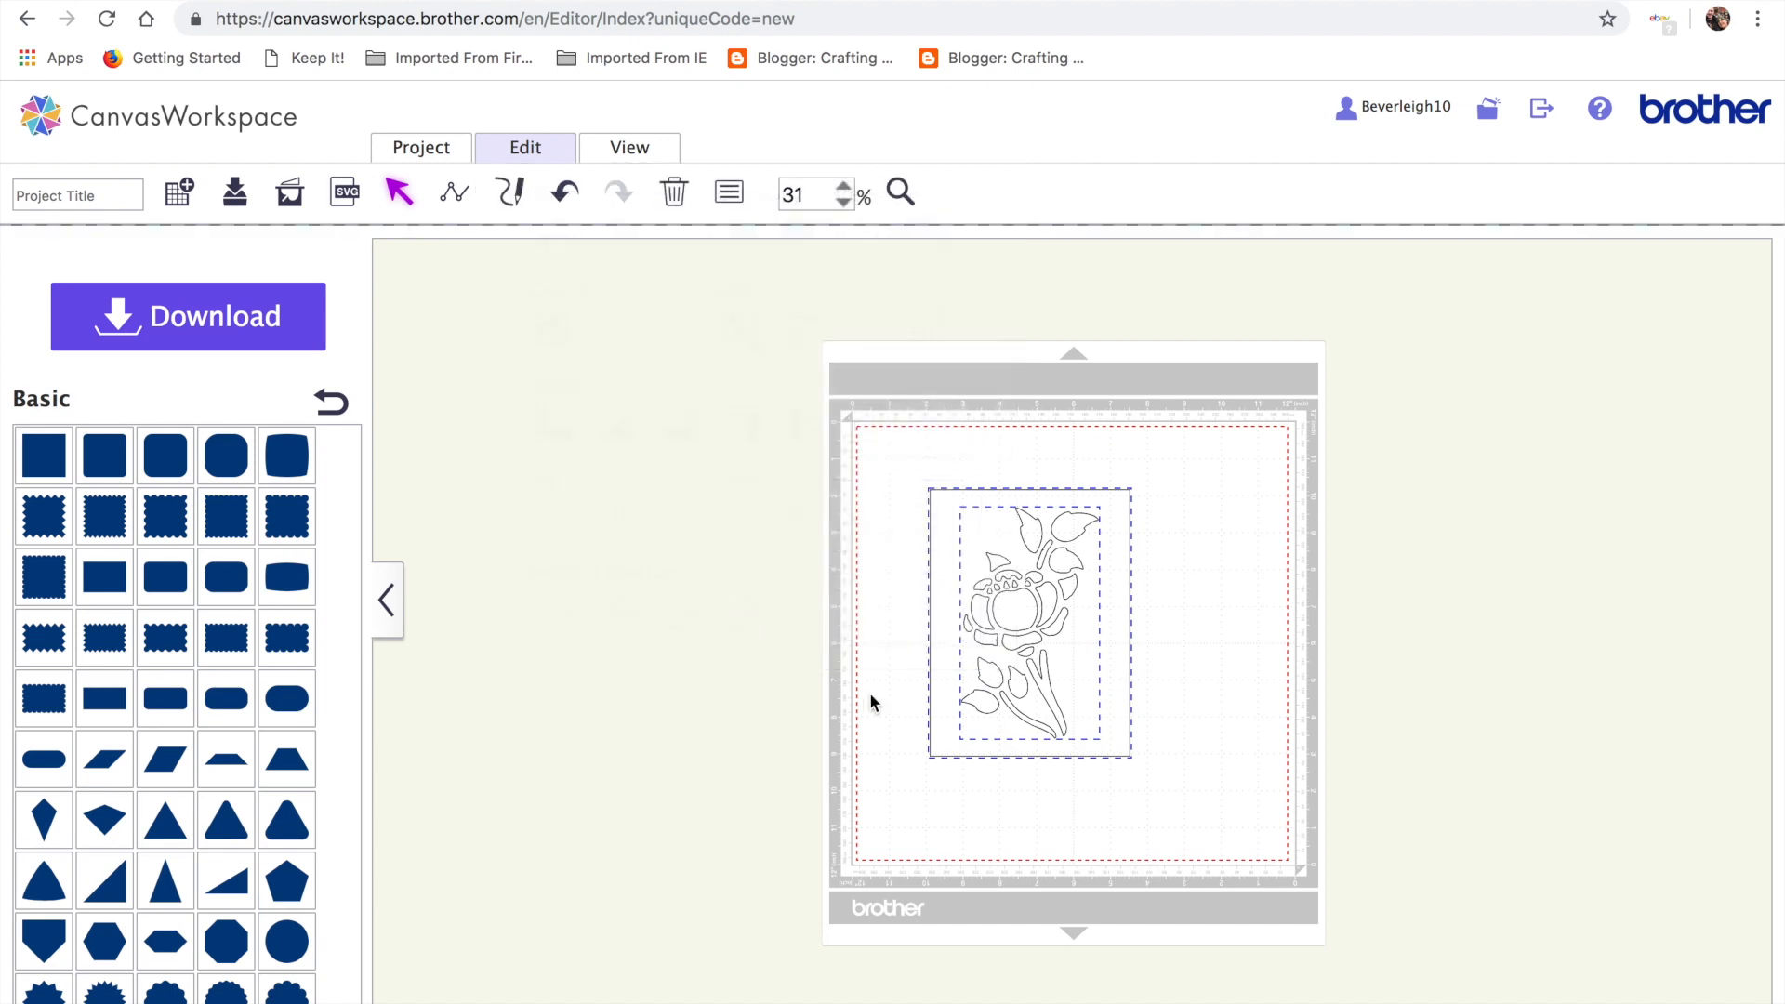
pyautogui.click(1091, 880)
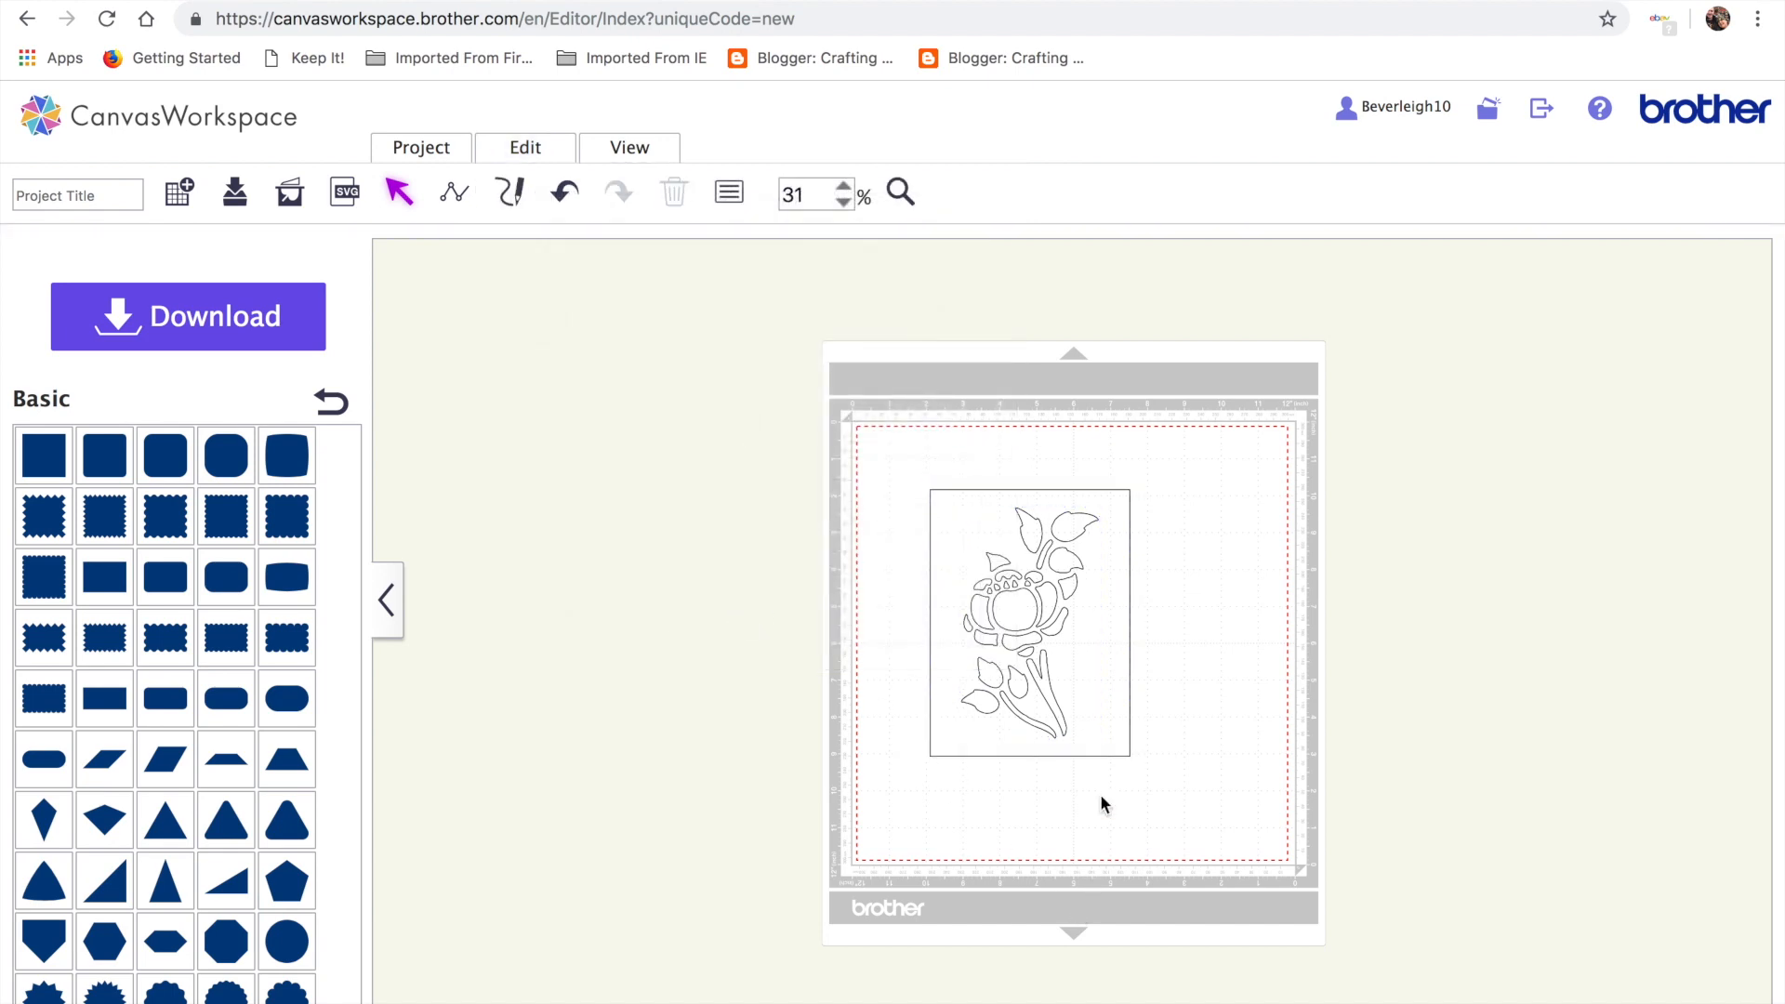
# Fill the combined rectangle with pale green and move it around the mat to check the flower cutouts
pyautogui.click(1105, 694)
pyautogui.click(728, 198)
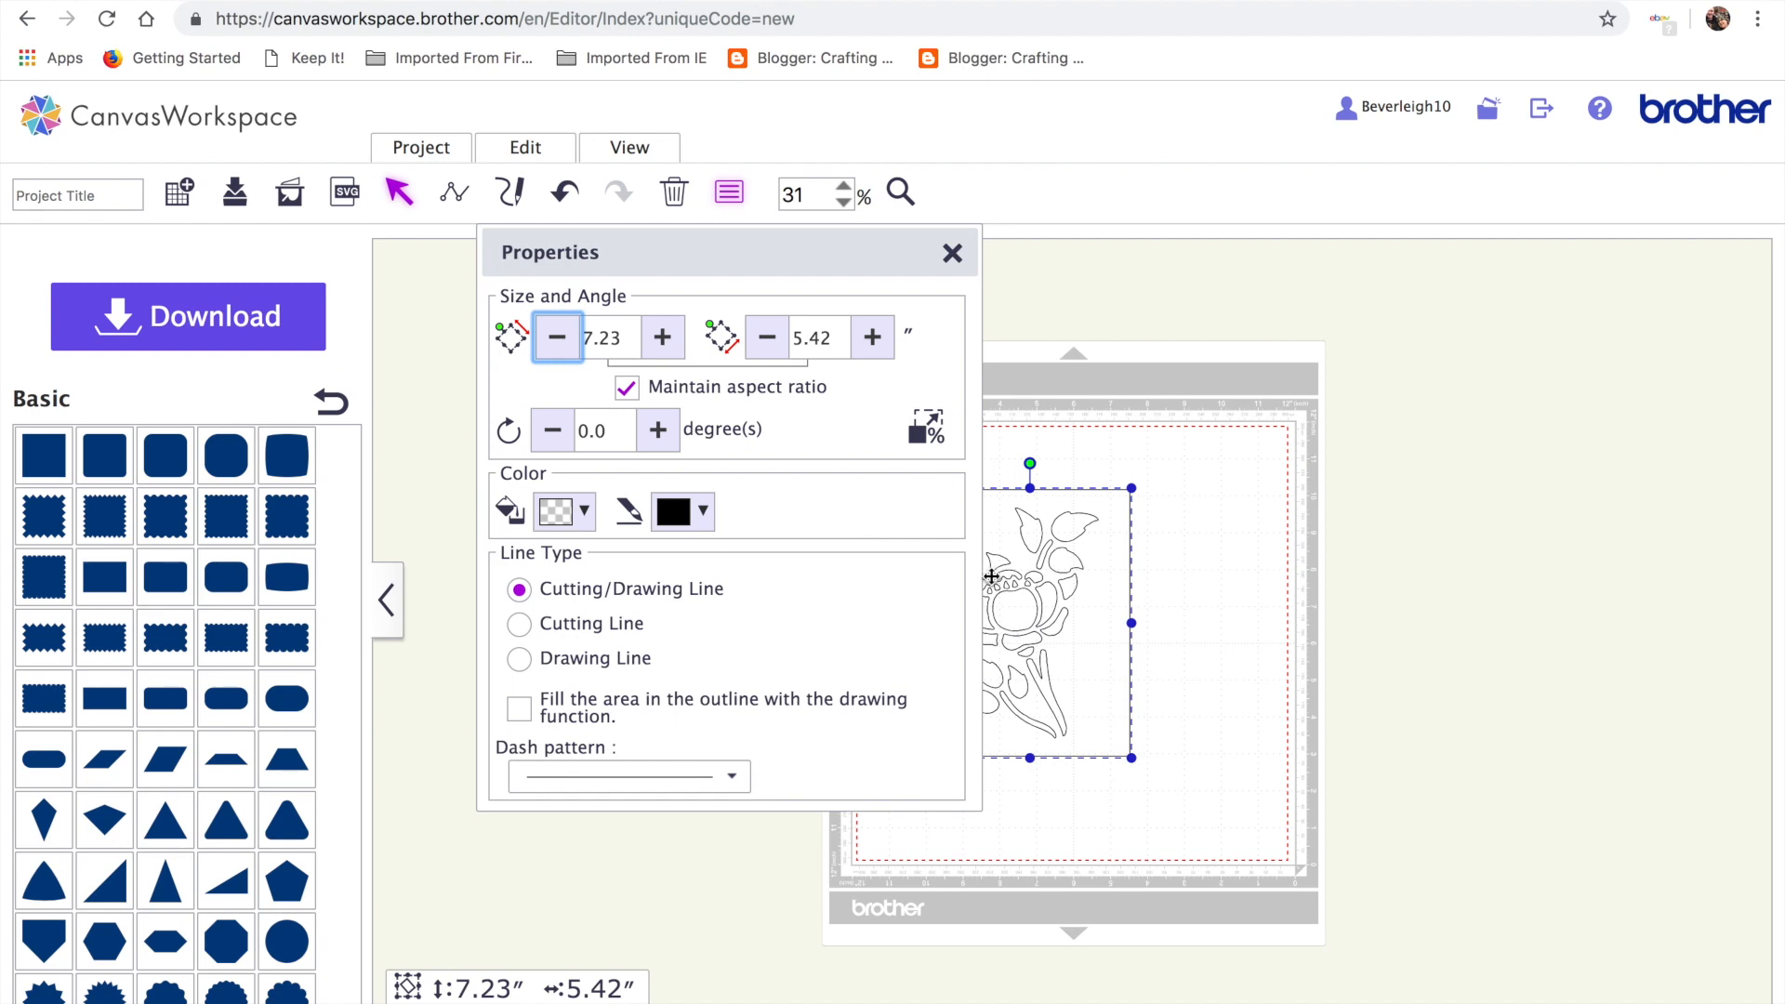
pyautogui.click(584, 513)
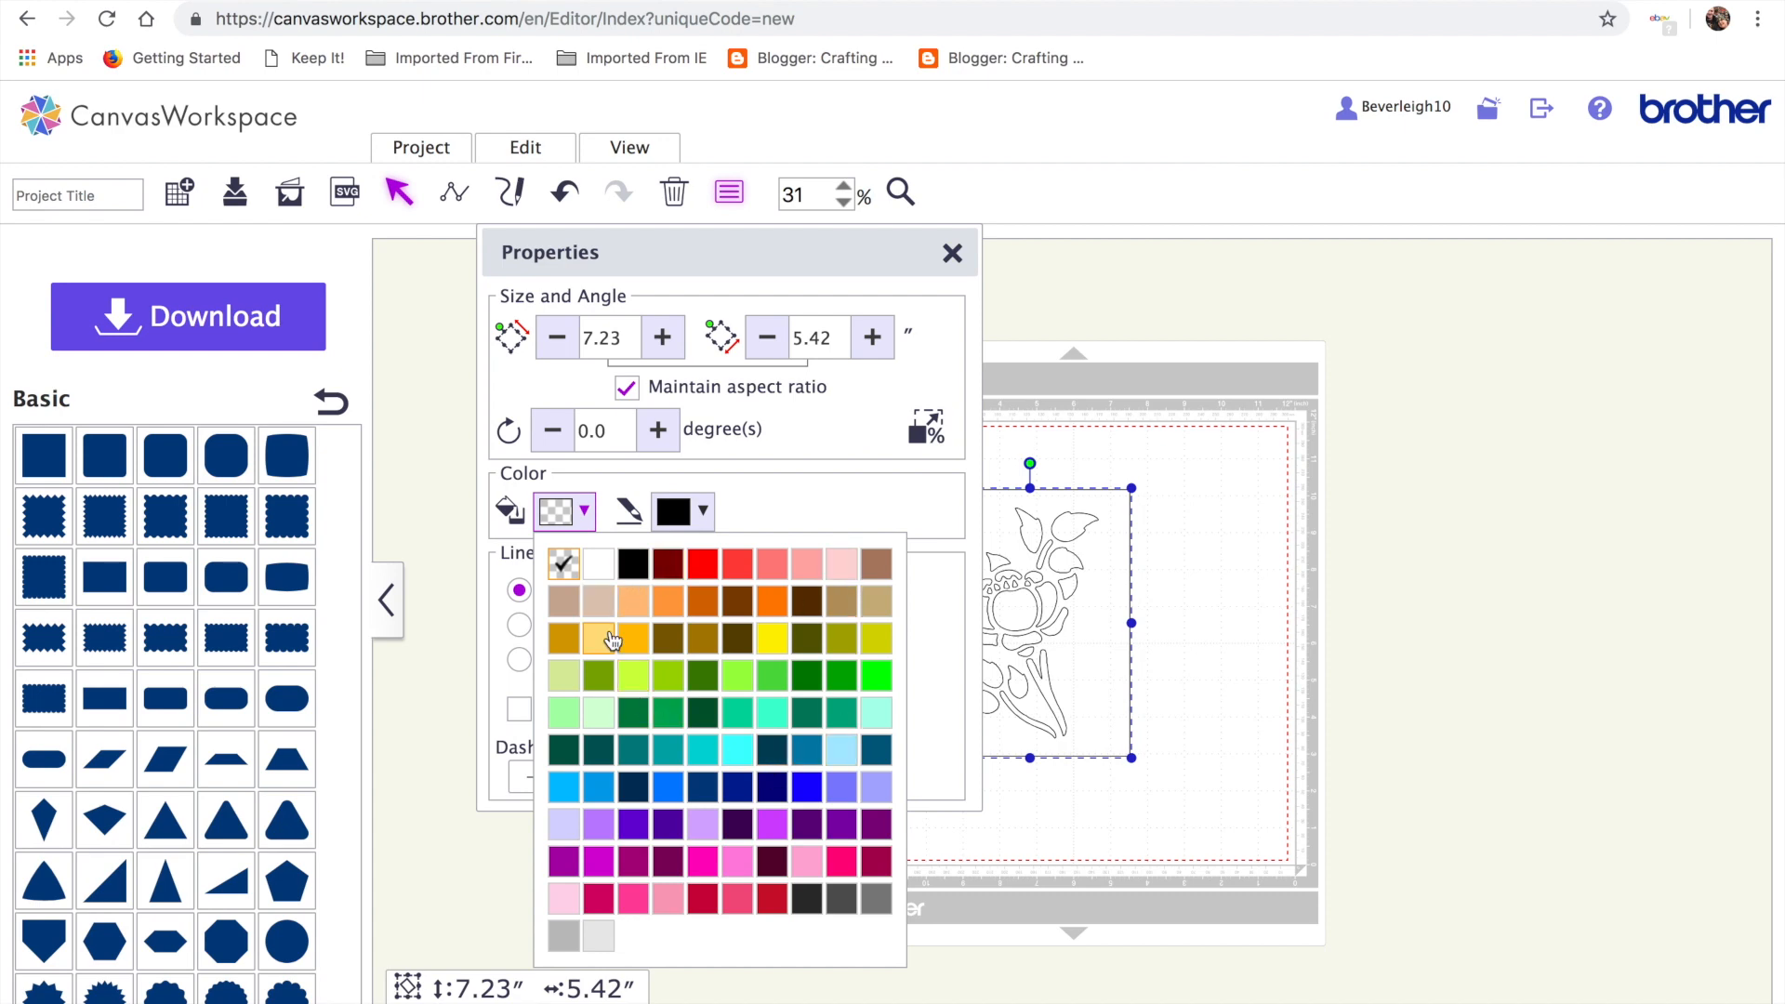
pyautogui.click(606, 722)
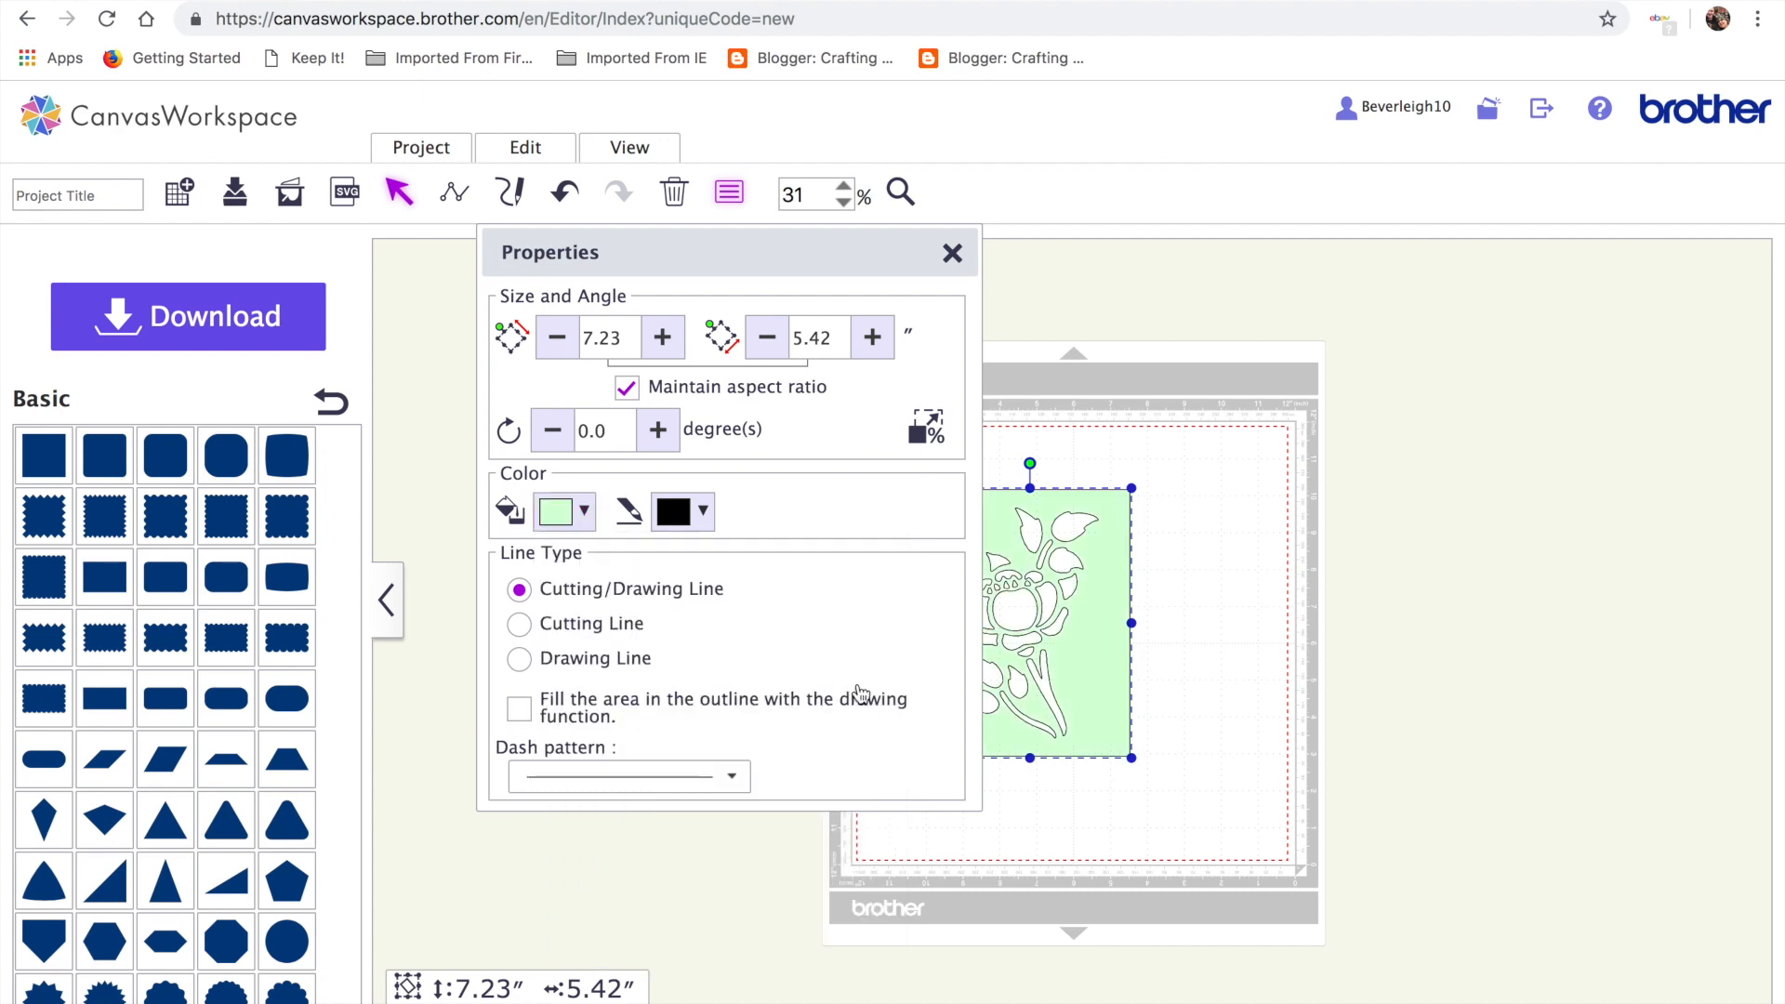
pyautogui.click(913, 459)
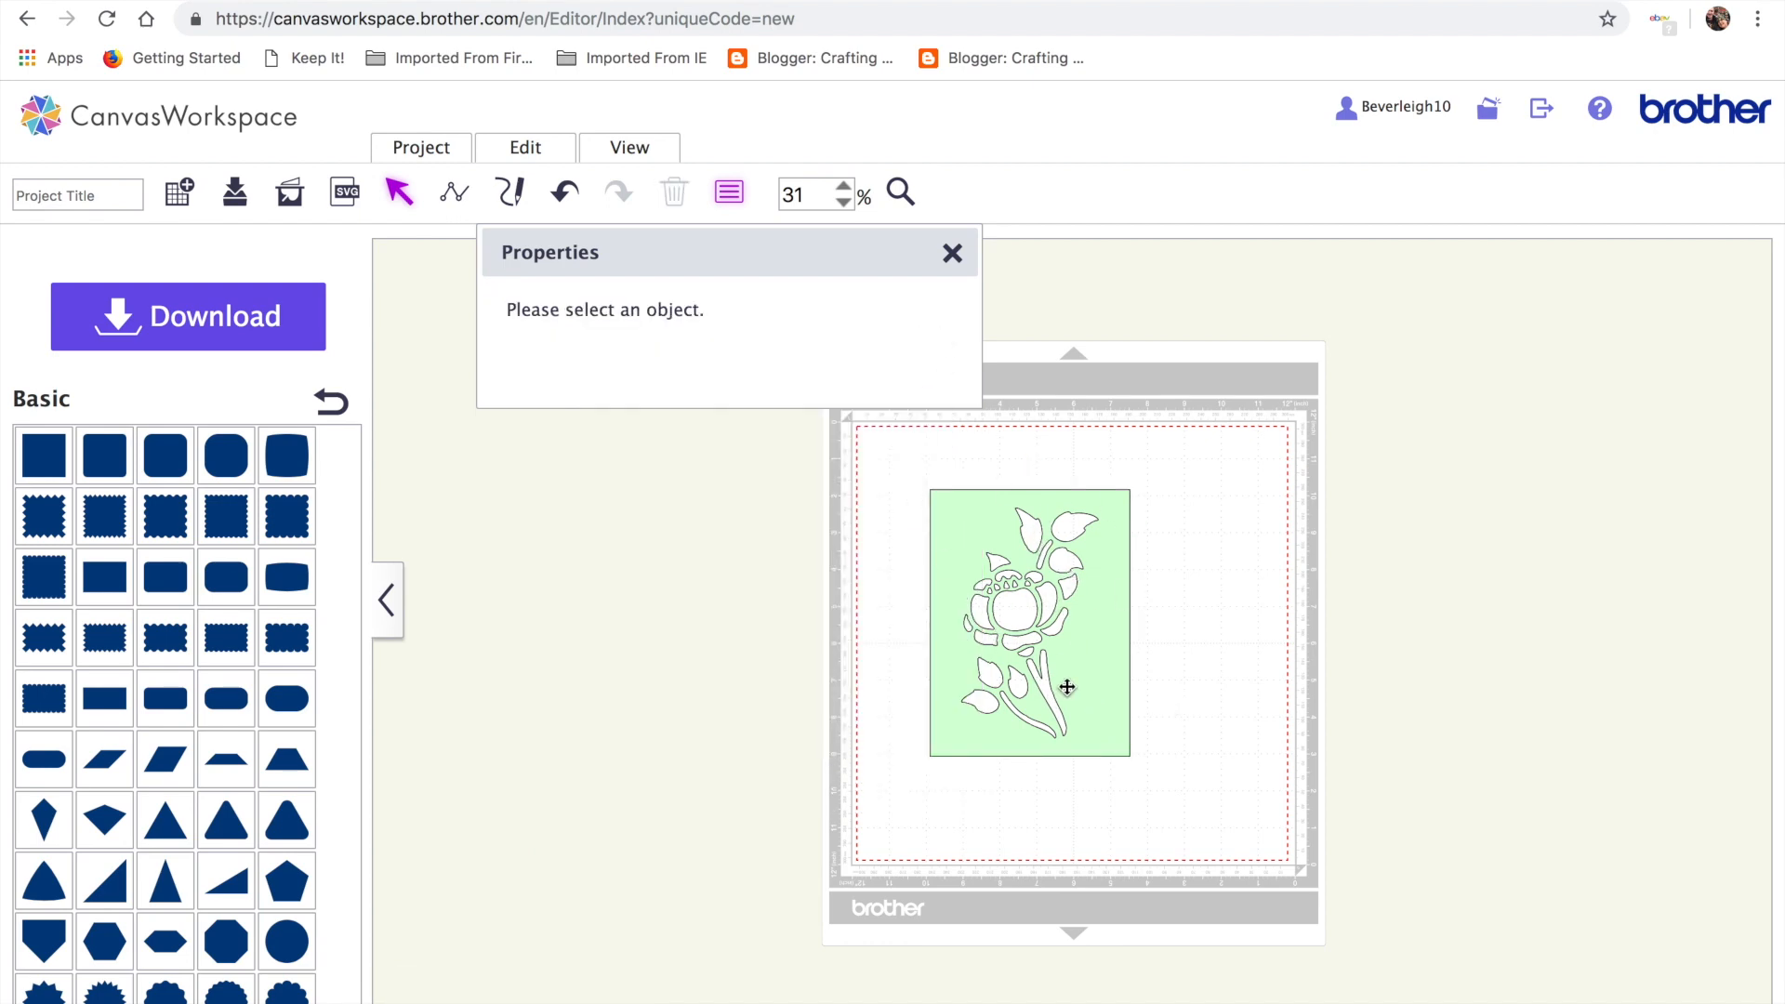
pyautogui.moveTo(1101, 677); pyautogui.dragTo(1224, 635)
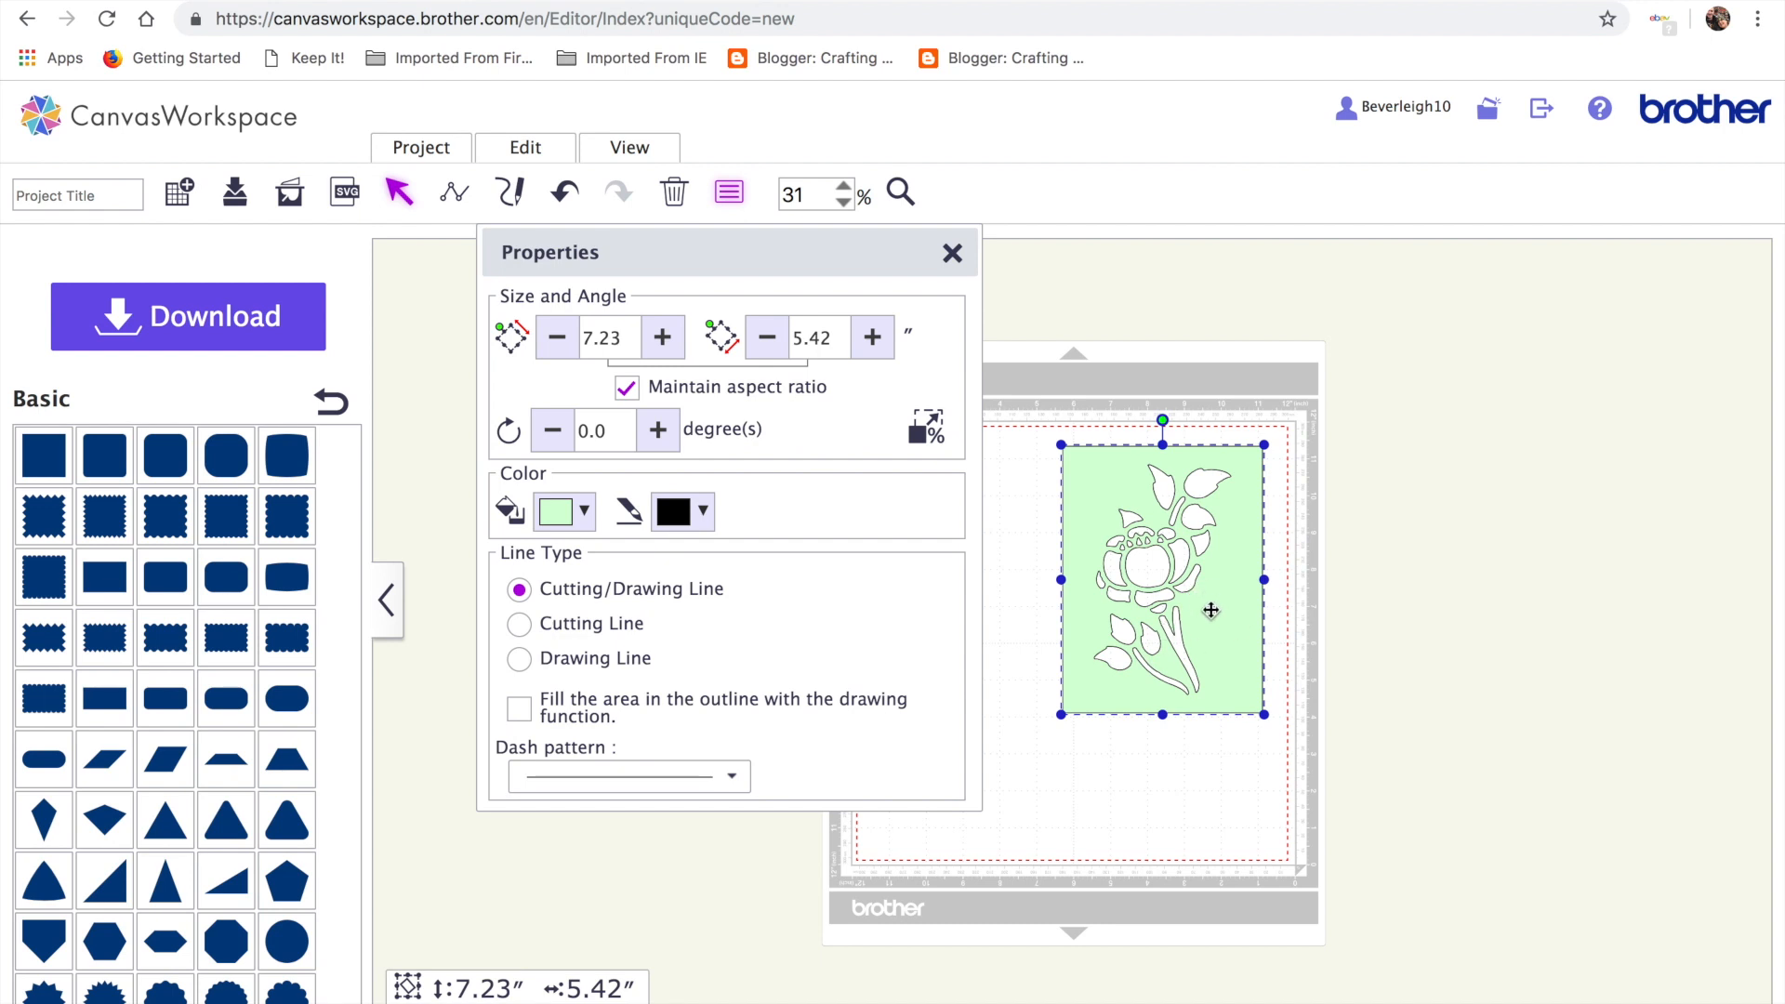
pyautogui.moveTo(1208, 610); pyautogui.dragTo(1161, 658)
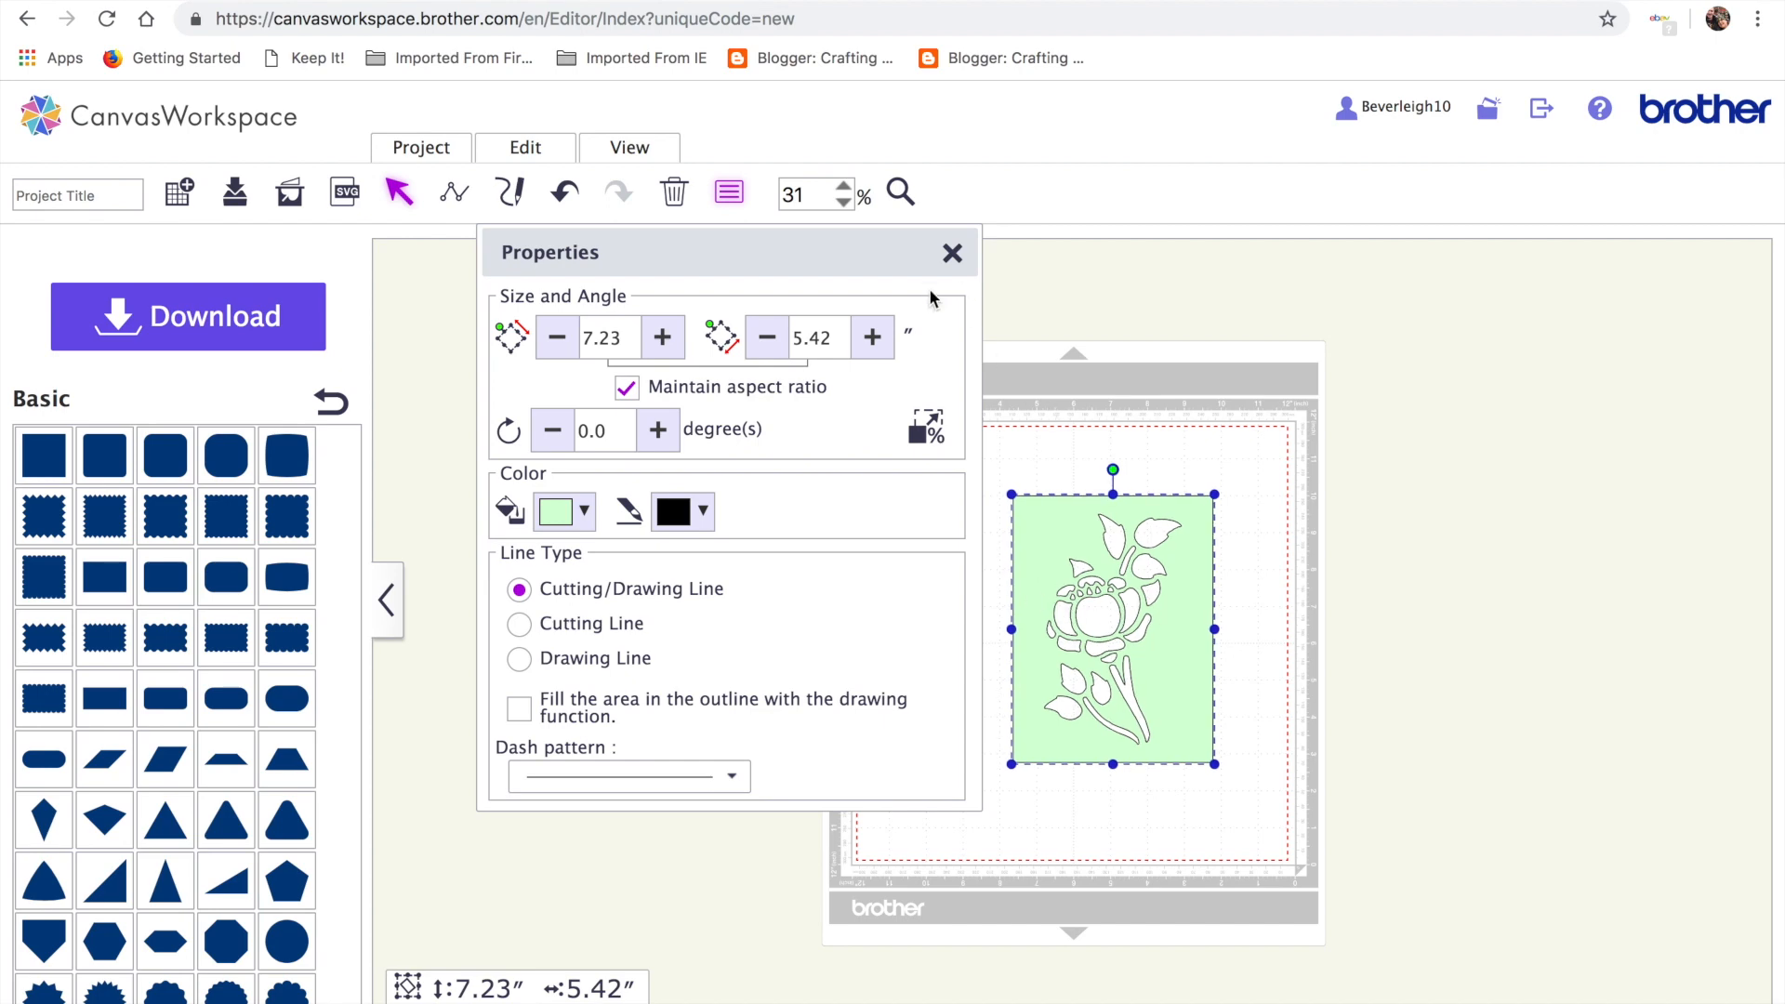
# Undo the panel moves, the green fill, the overlap processing, the send-to-back order and the vertical alignment
pyautogui.click(565, 194)
pyautogui.click(565, 193)
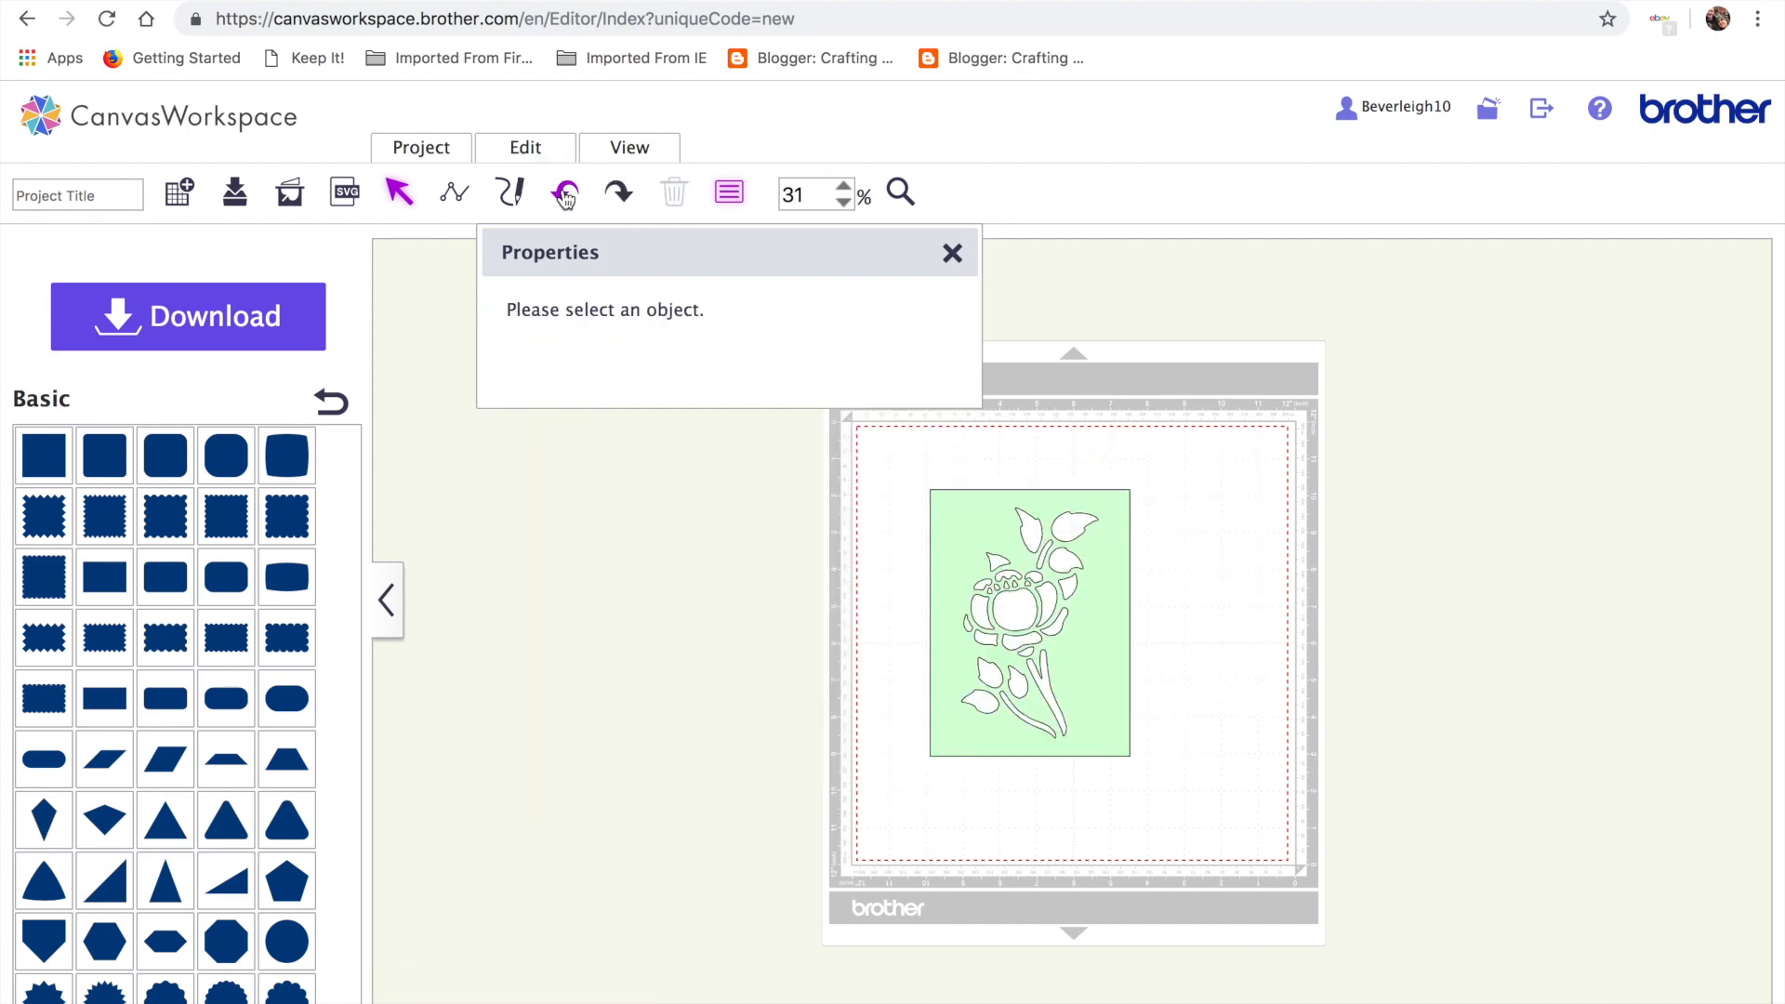
pyautogui.click(565, 194)
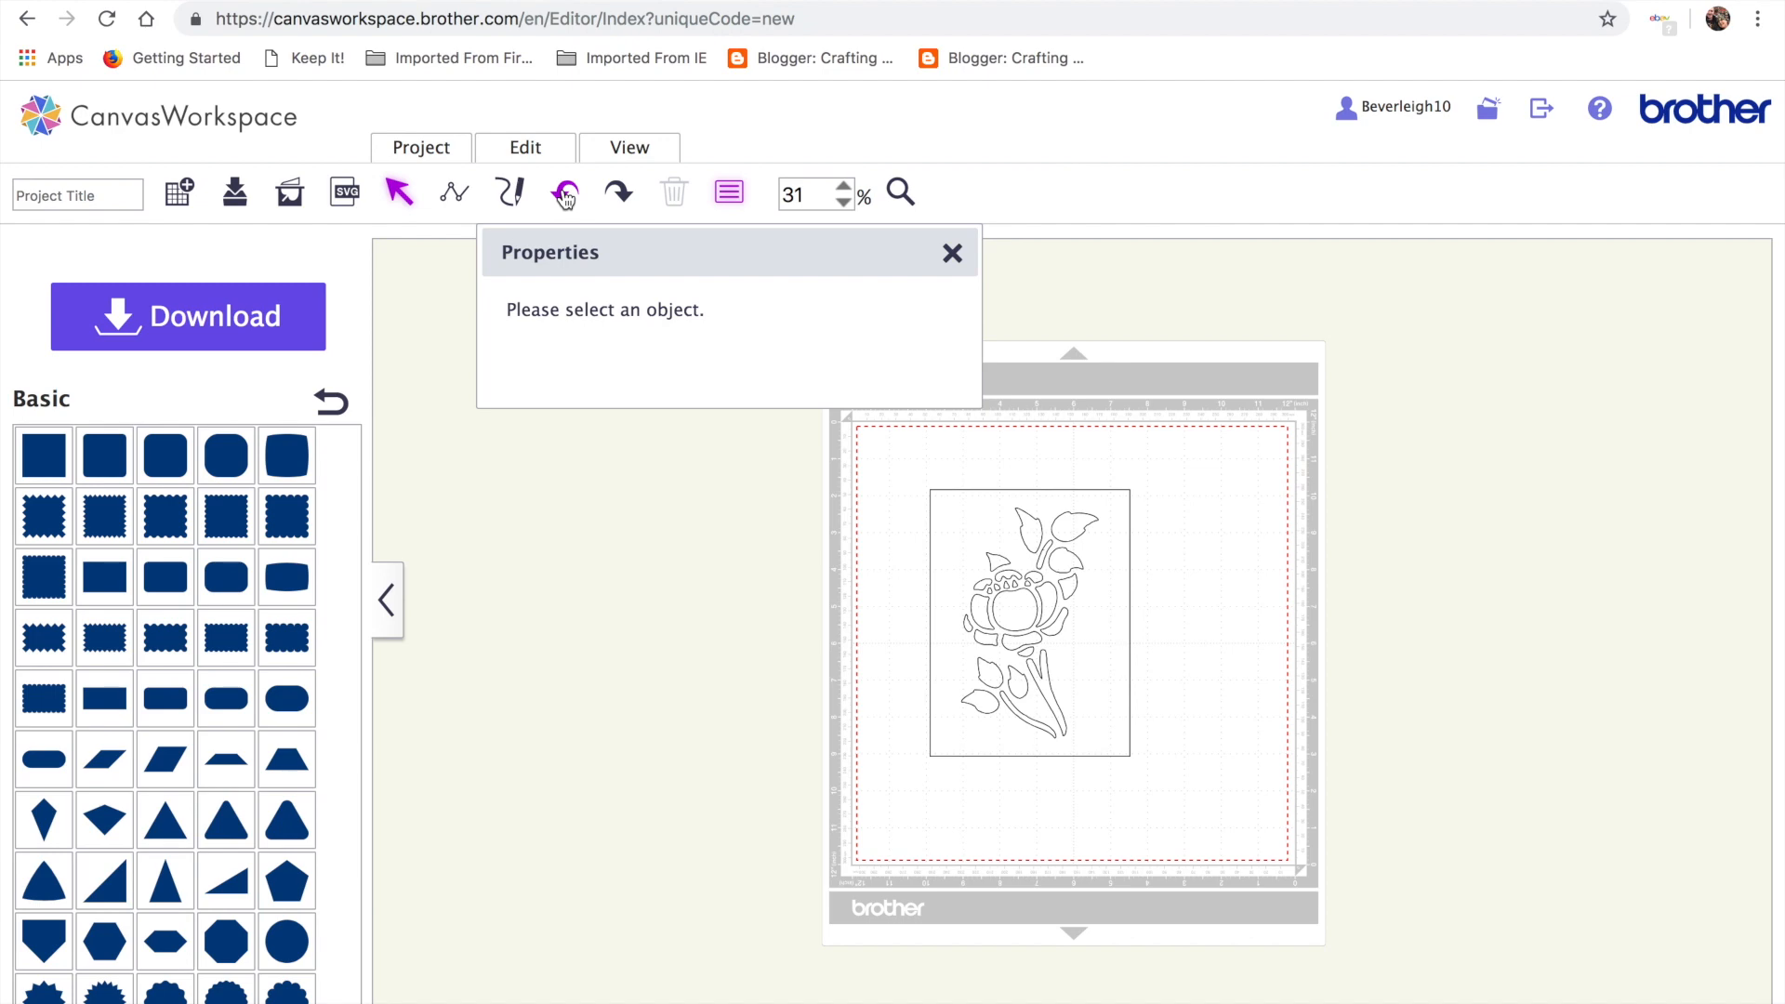
pyautogui.click(565, 195)
pyautogui.click(566, 195)
# Select the rectangle around the flower and move it clear of the flower, past the mat's edge
pyautogui.click(1009, 595)
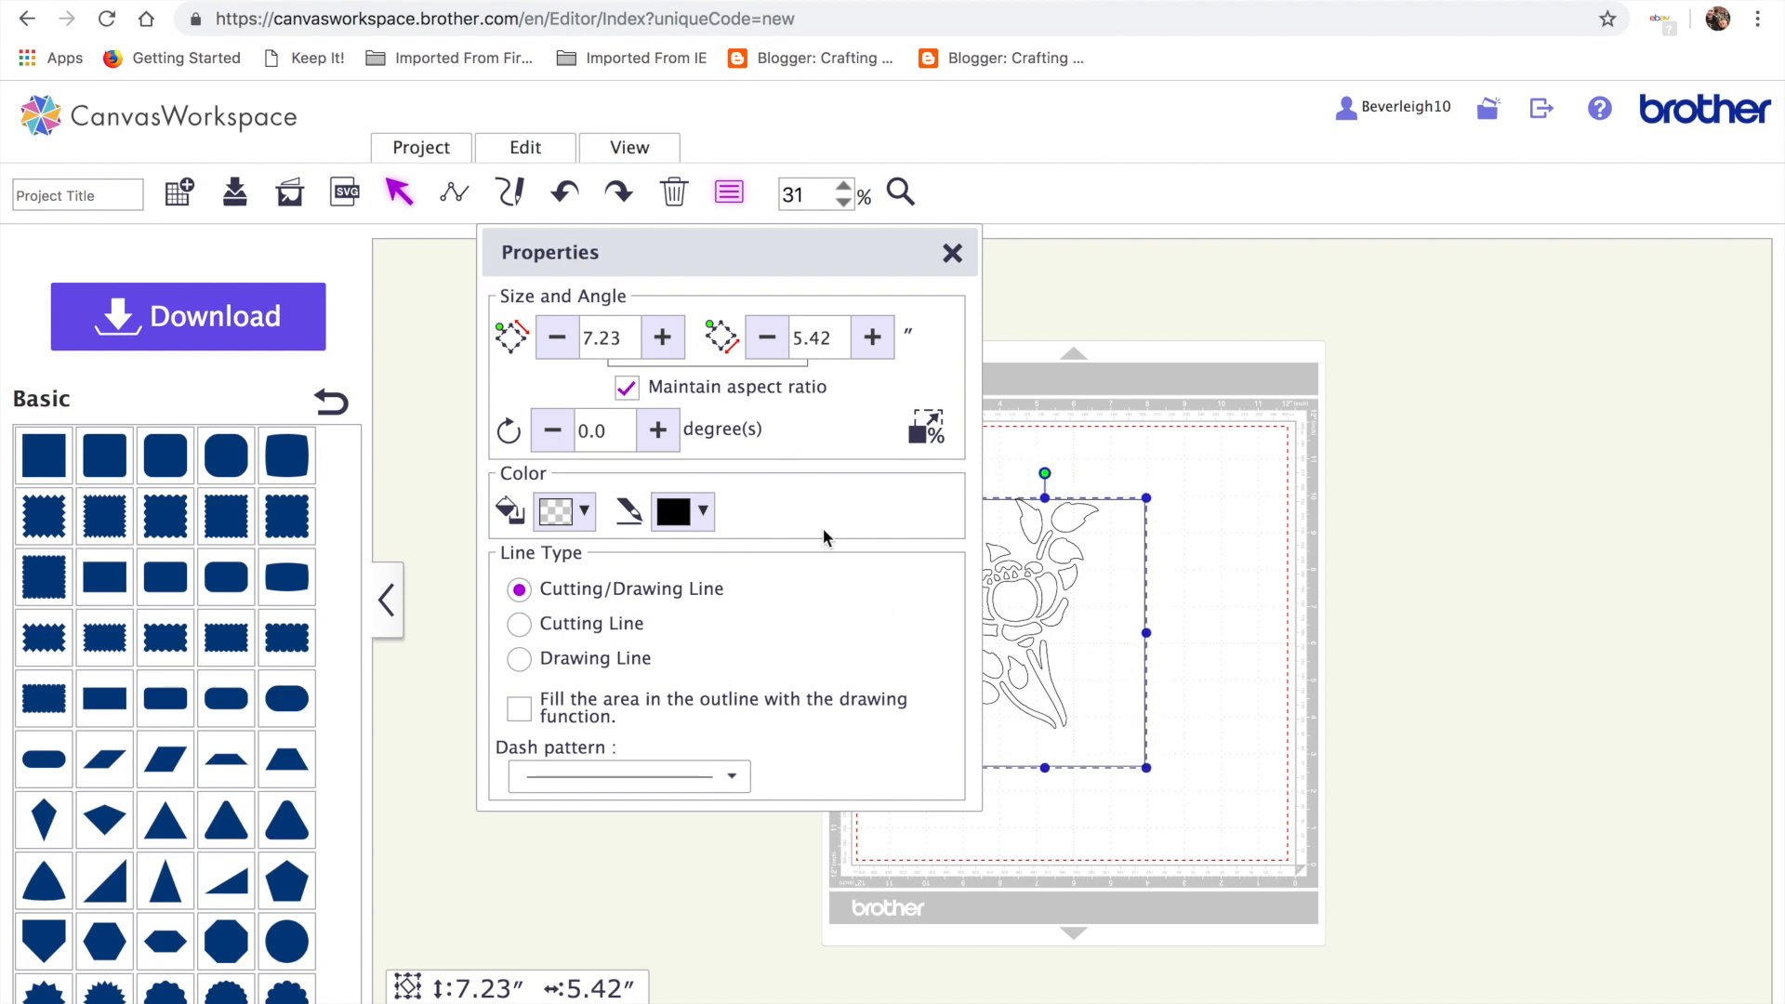
pyautogui.moveTo(798, 253); pyautogui.dragTo(586, 305)
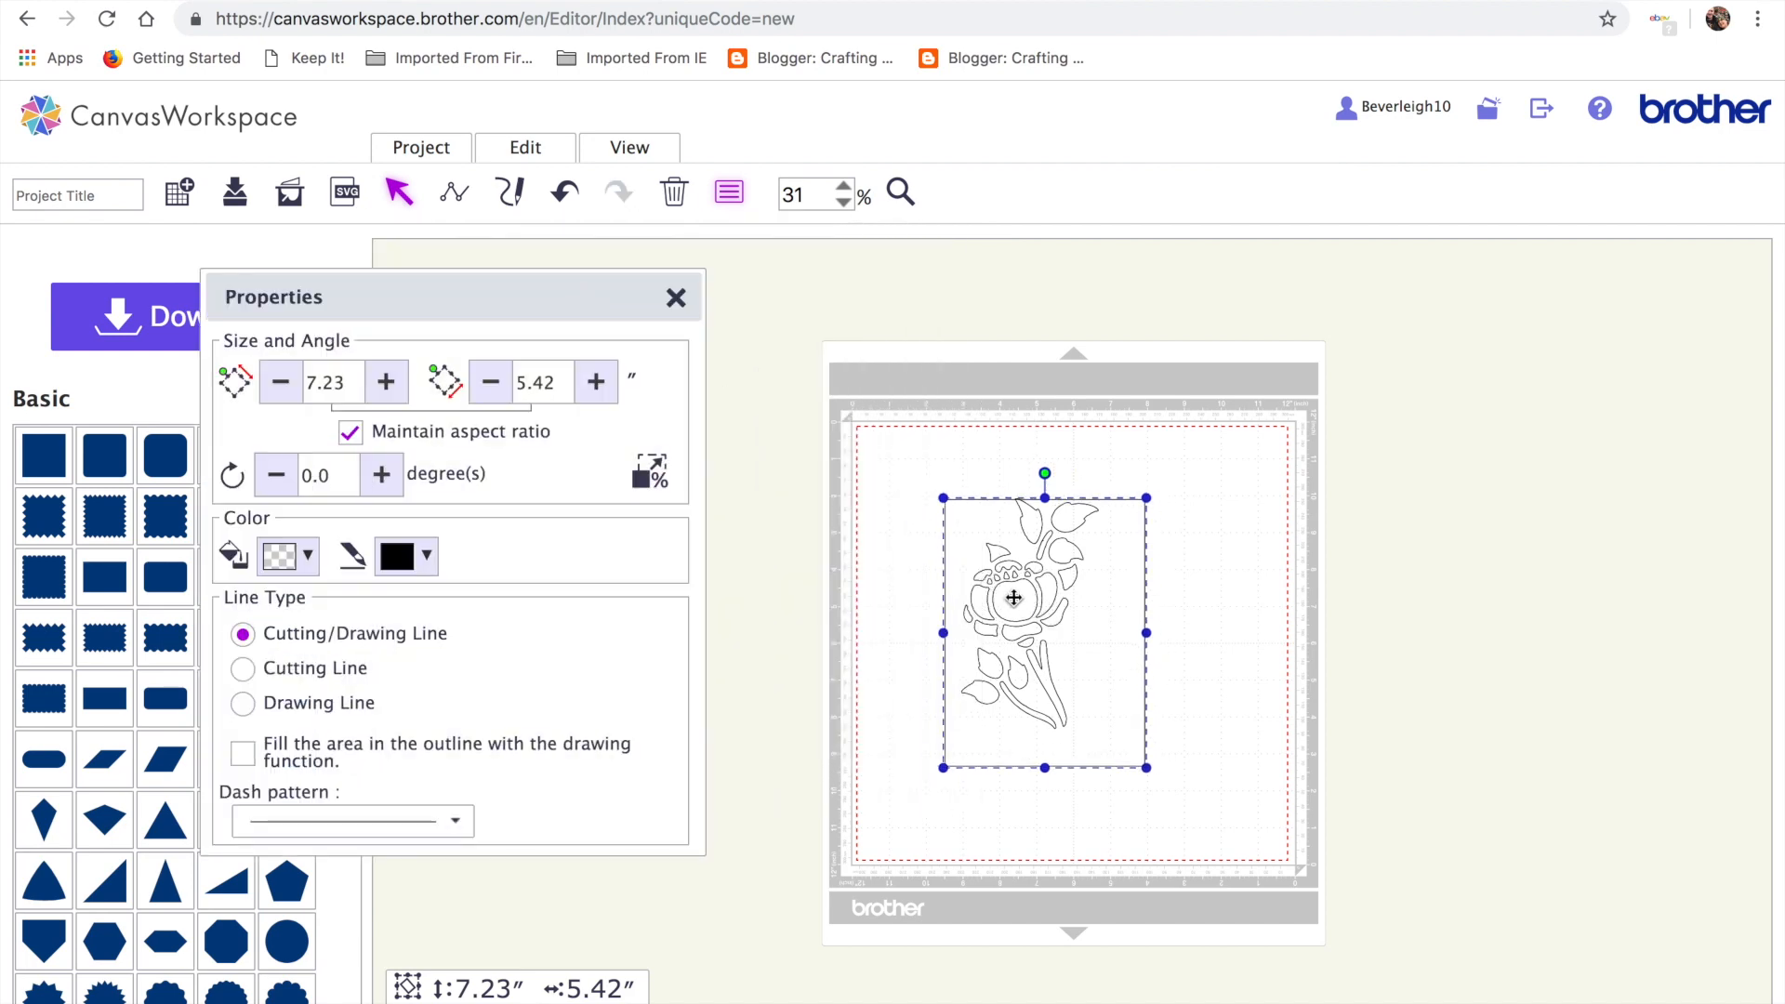
pyautogui.moveTo(1112, 625); pyautogui.dragTo(839, 642)
# Duplicate the flower, keeping one copy in the rectangle frame and a spare at the mat's right edge
pyautogui.click(1017, 614)
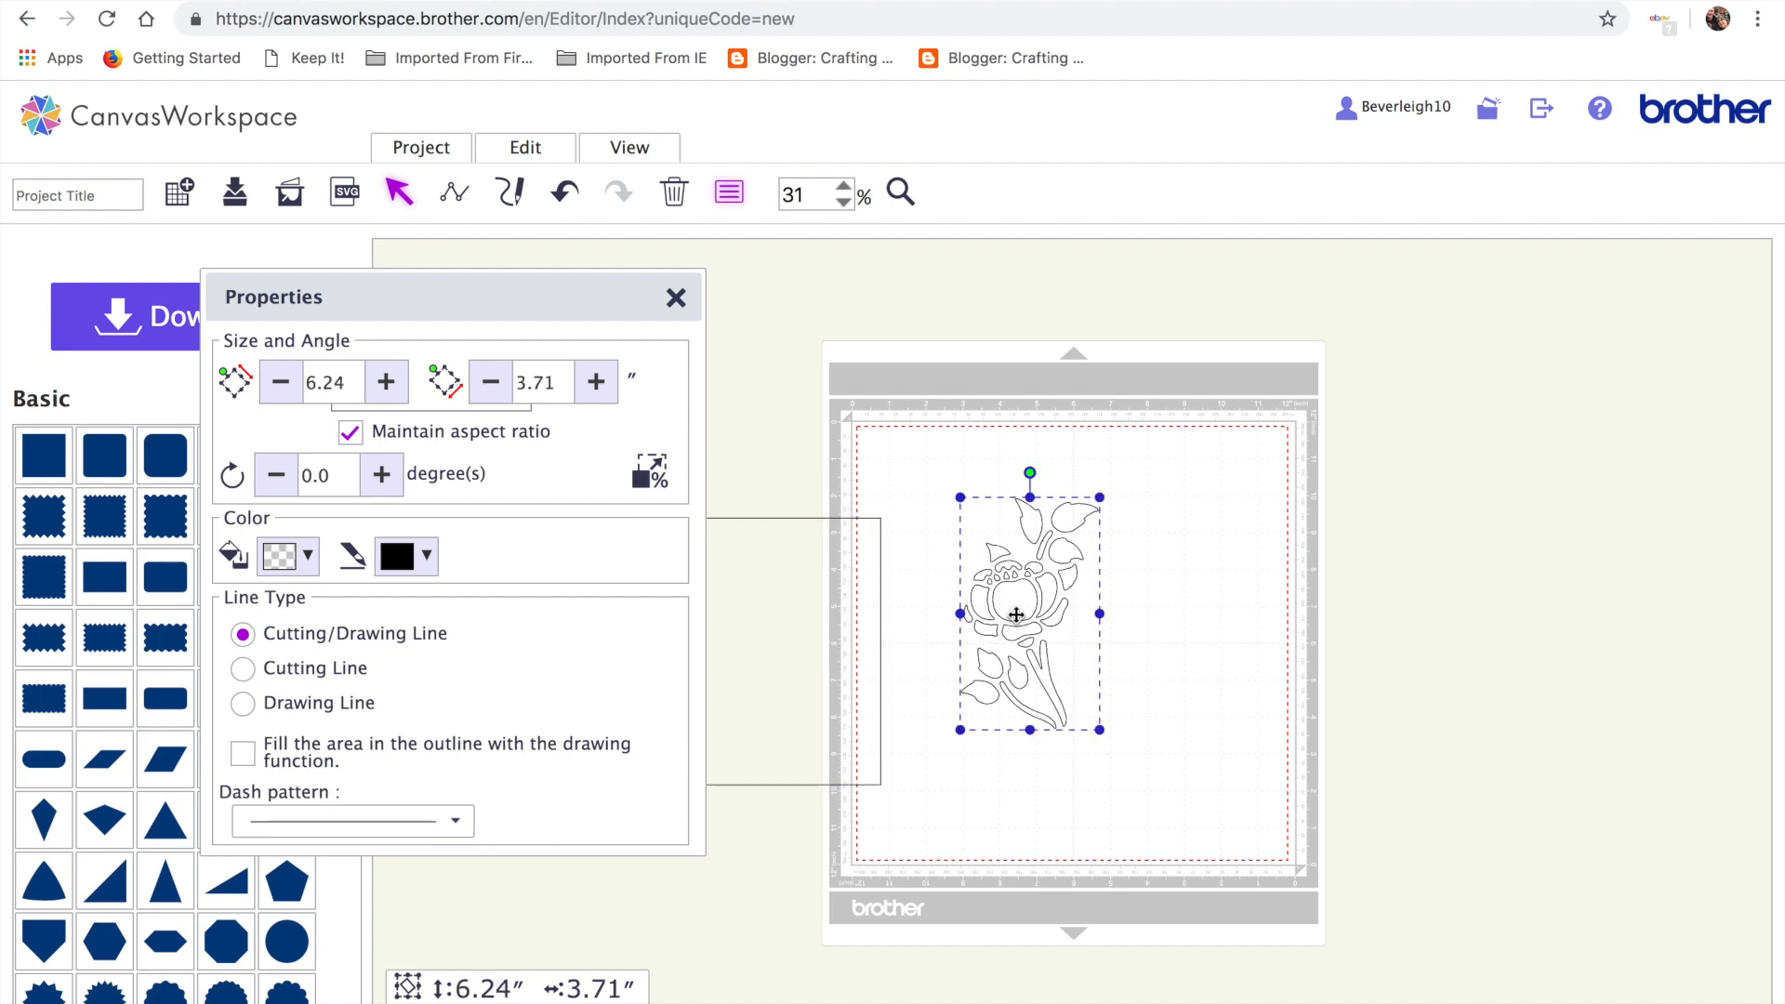
pyautogui.hotkey('ctrl', 'c')
pyautogui.hotkey('ctrl', 'v')
pyautogui.moveTo(1017, 615); pyautogui.dragTo(1143, 781)
# Select the framed flower and rectangle together and align their centres horizontally and vertically
pyautogui.click(1139, 780)
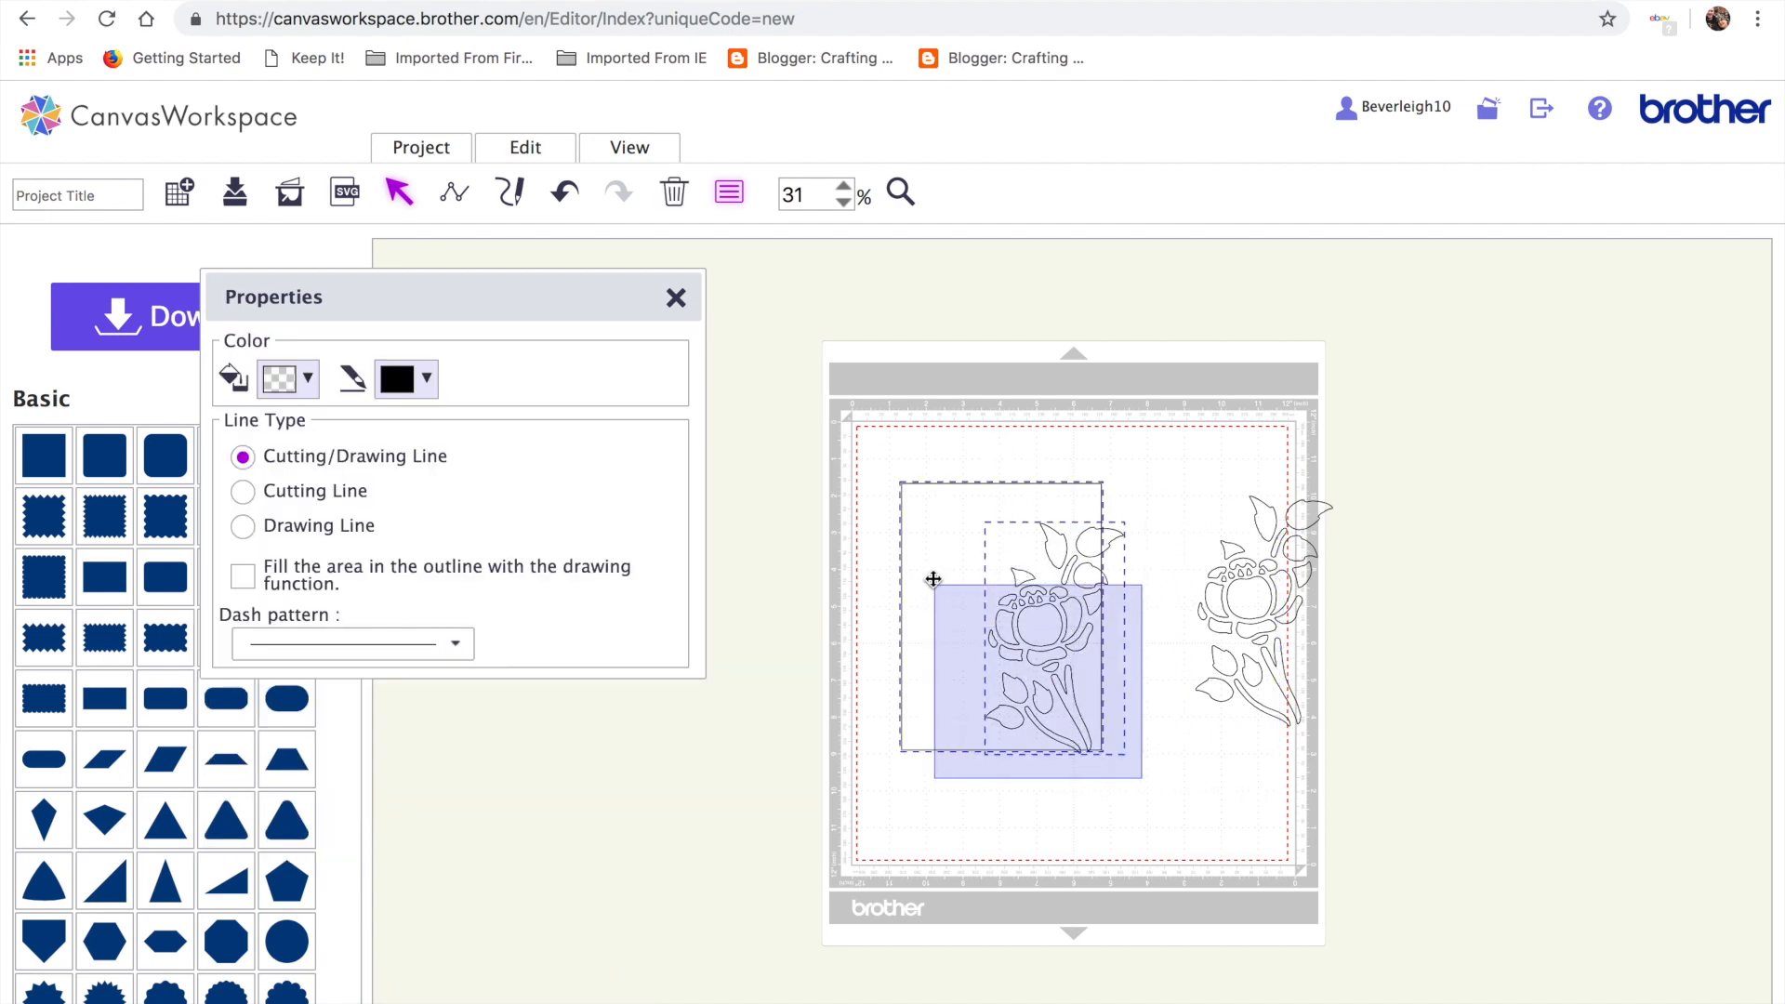
pyautogui.click(546, 147)
pyautogui.click(627, 418)
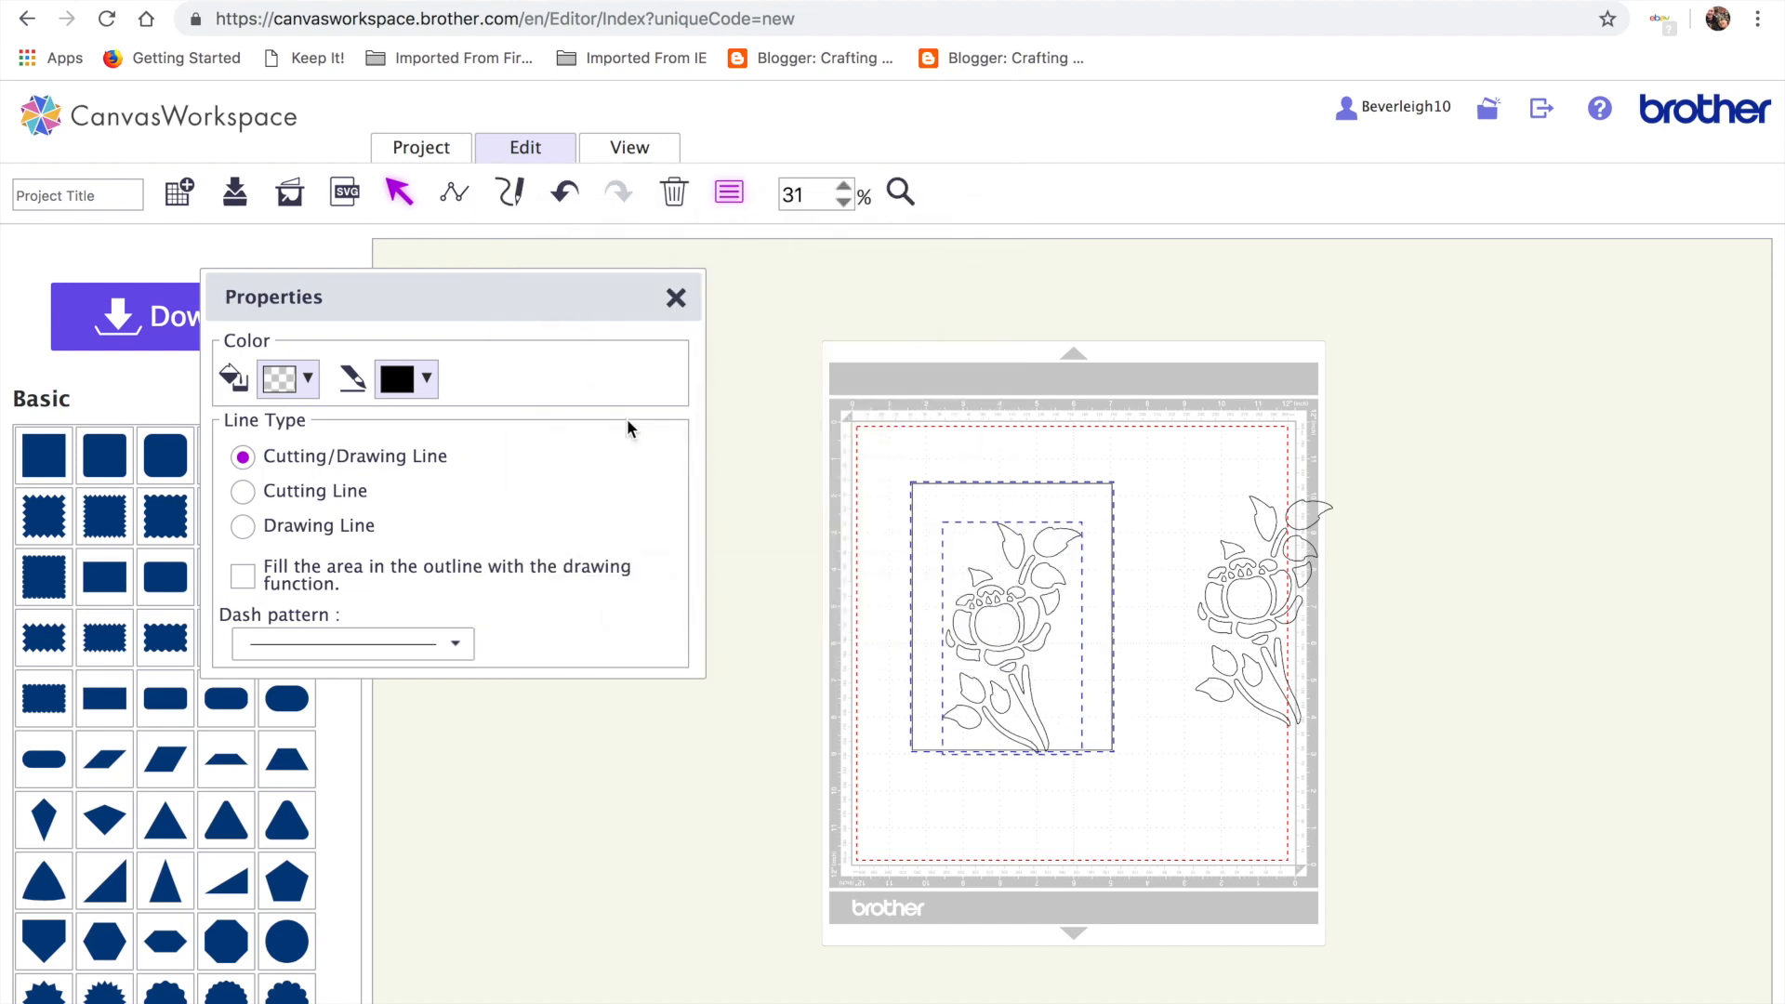
pyautogui.click(546, 150)
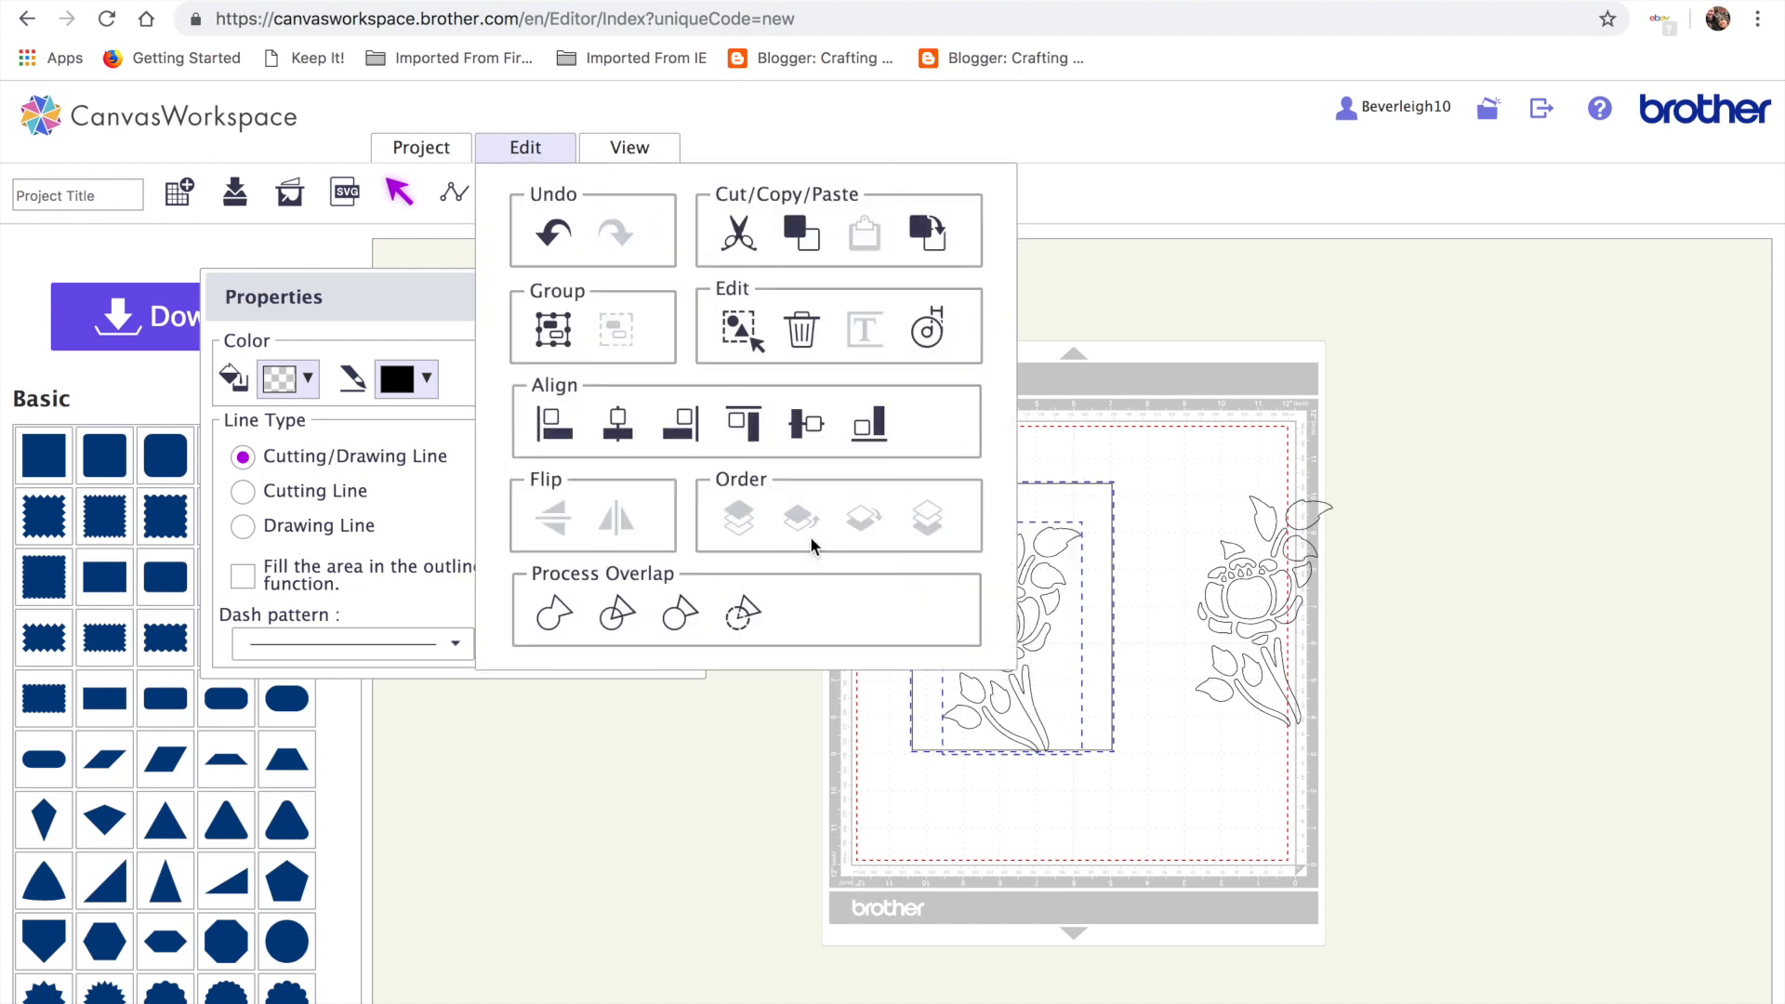
pyautogui.click(814, 421)
pyautogui.moveTo(1141, 823); pyautogui.dragTo(1007, 635)
pyautogui.click(1175, 719)
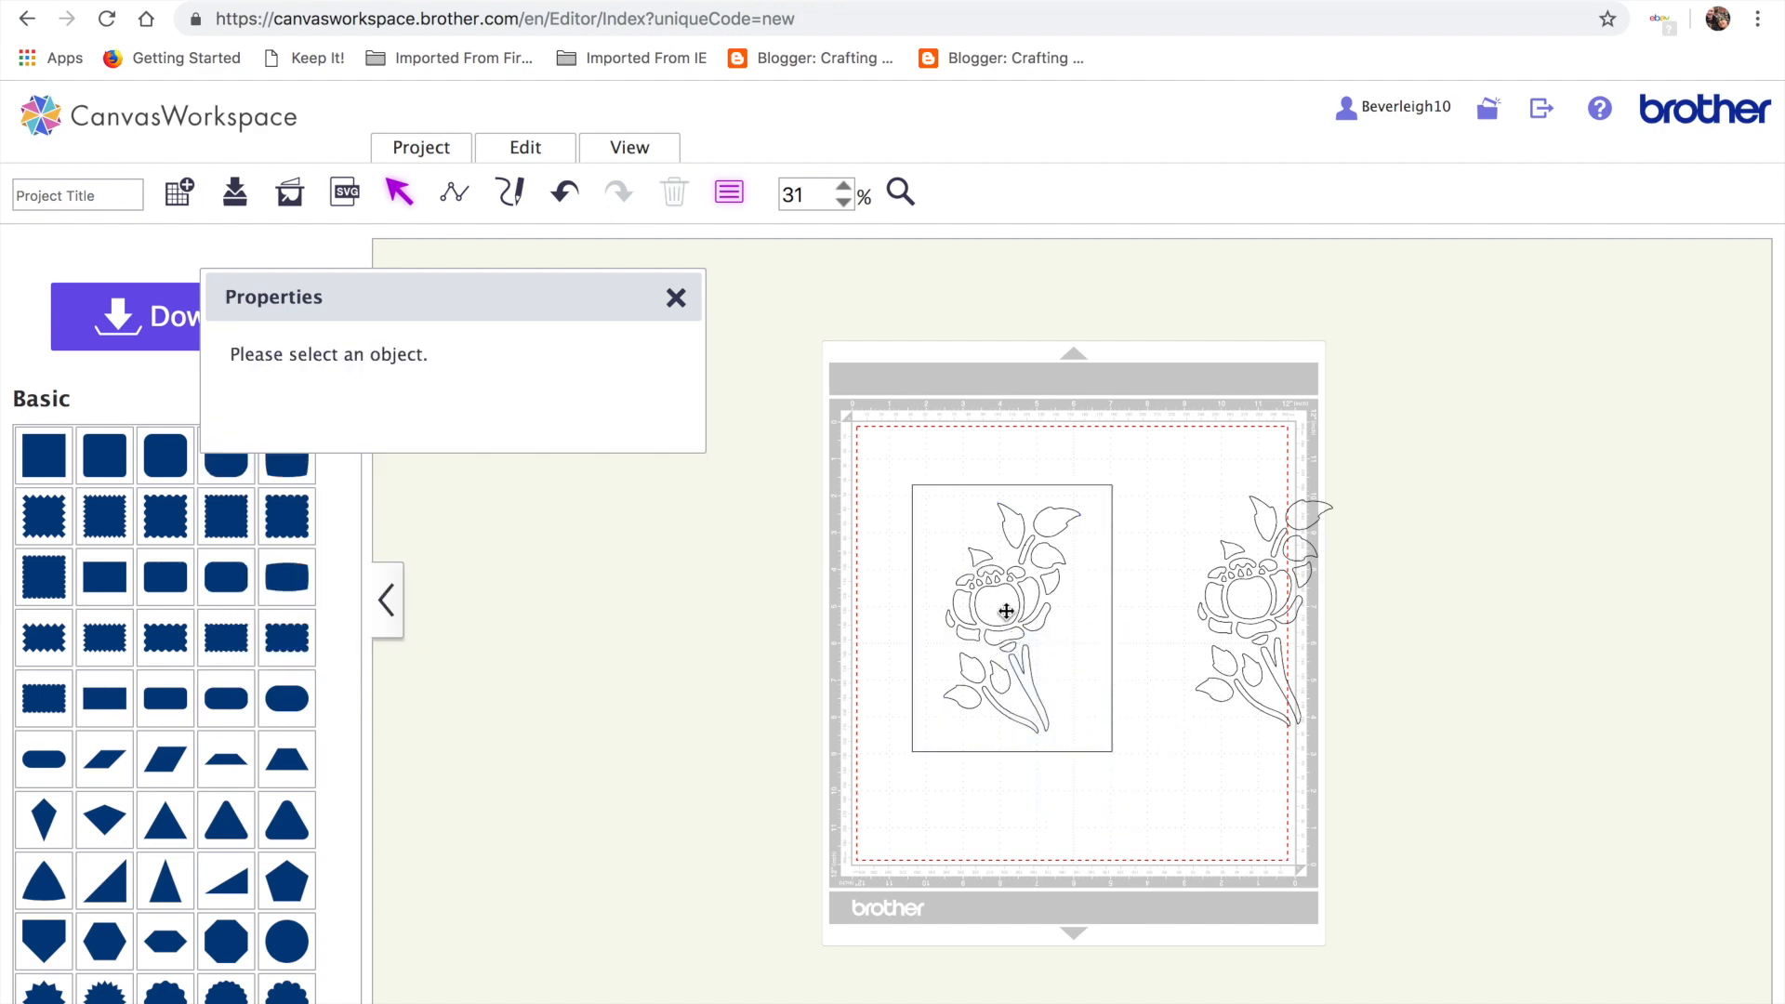
# Reselect the flower with its surrounding rectangle and reapply centre alignment in both directions
pyautogui.click(1006, 610)
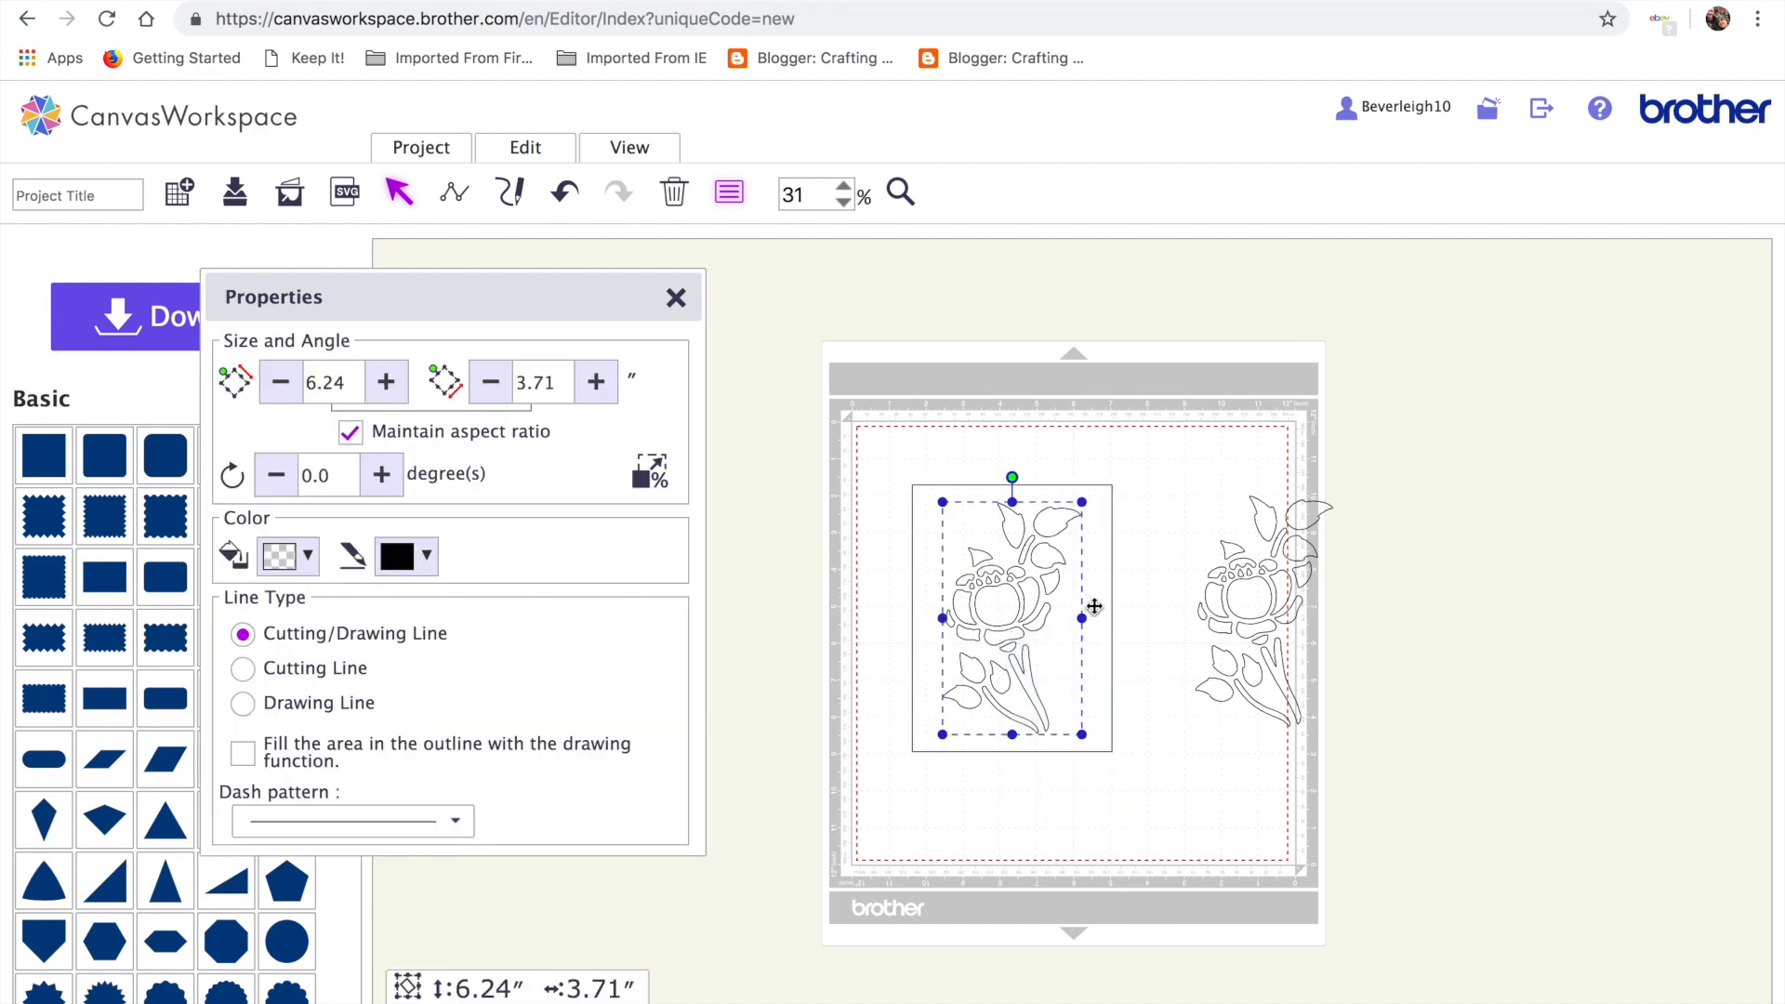
pyautogui.keyDown('shift'); pyautogui.click(1094, 607); pyautogui.keyUp('shift')
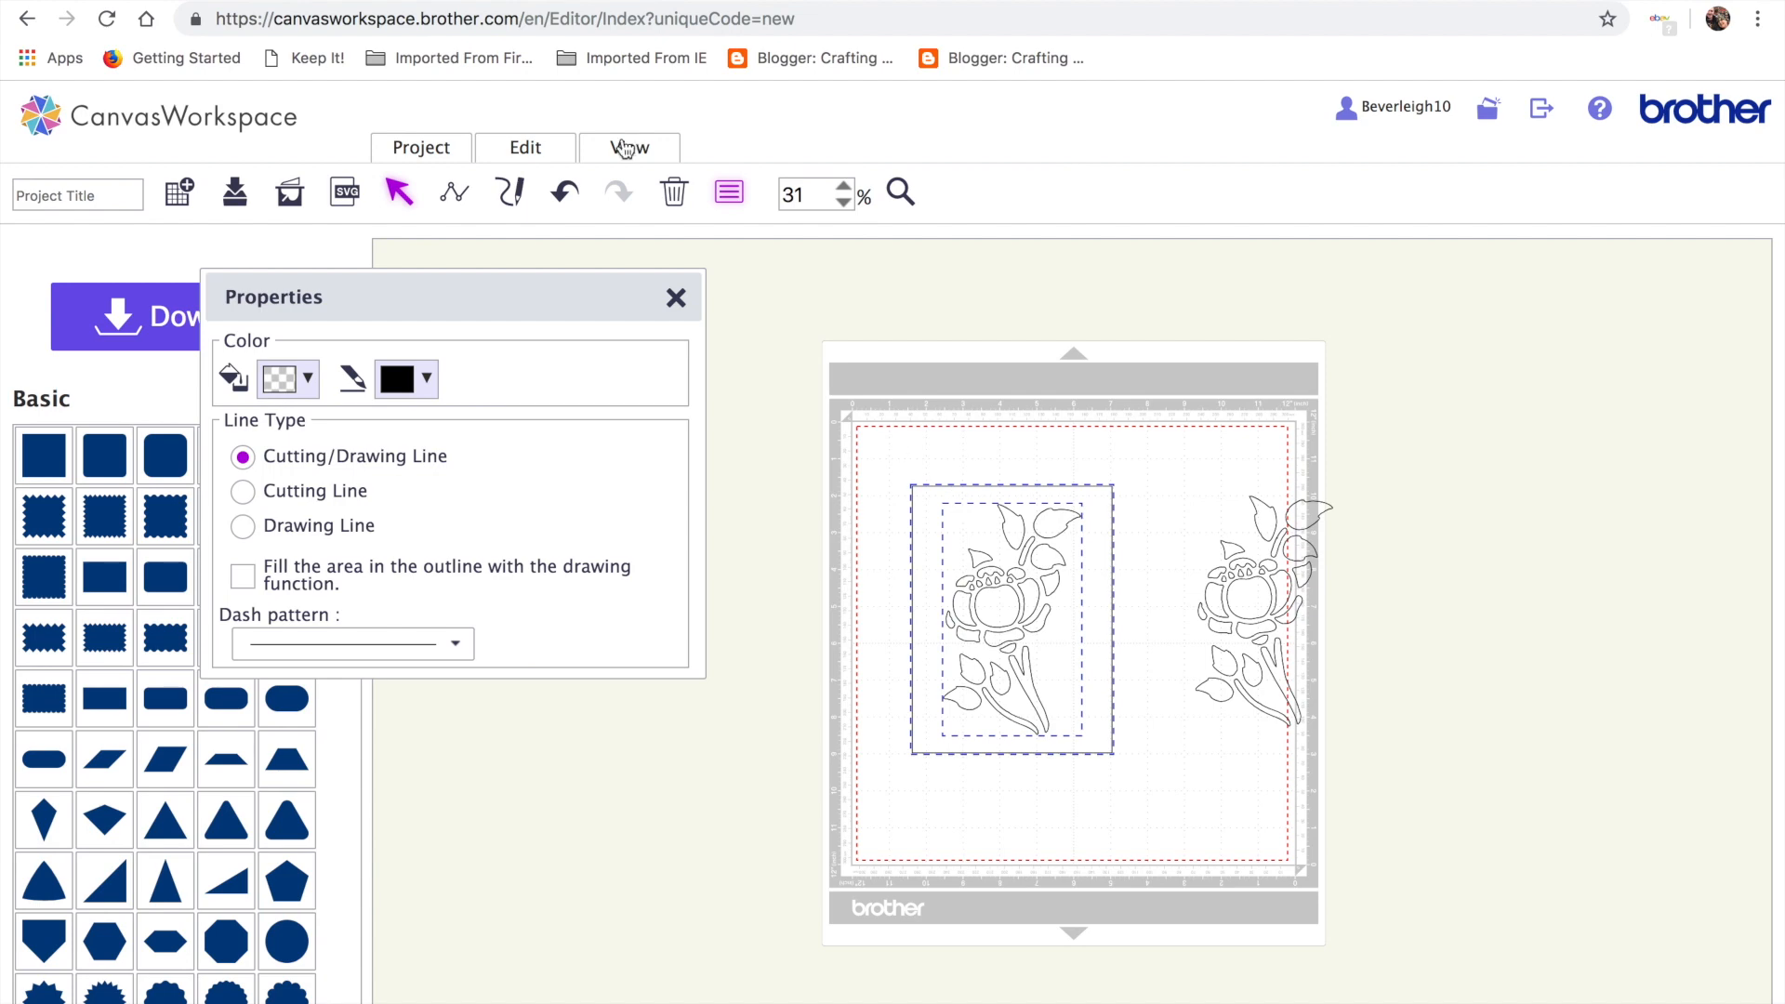
pyautogui.click(523, 142)
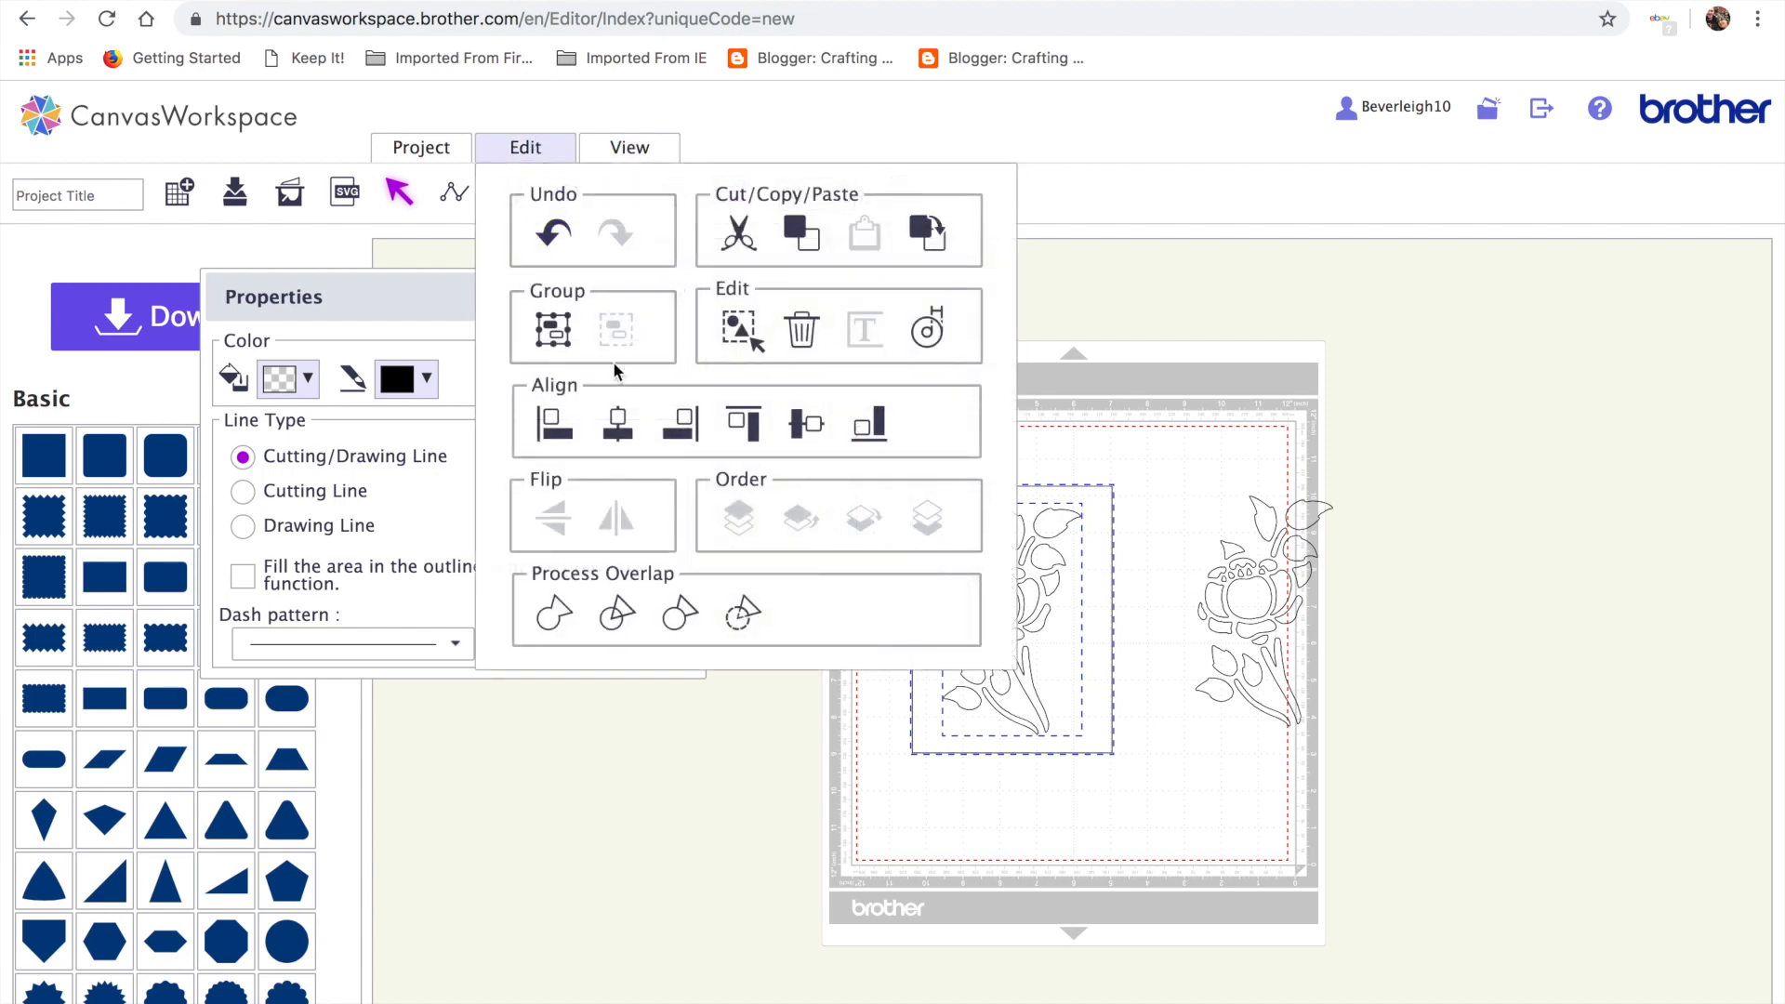
pyautogui.click(617, 430)
pyautogui.click(516, 151)
pyautogui.click(801, 423)
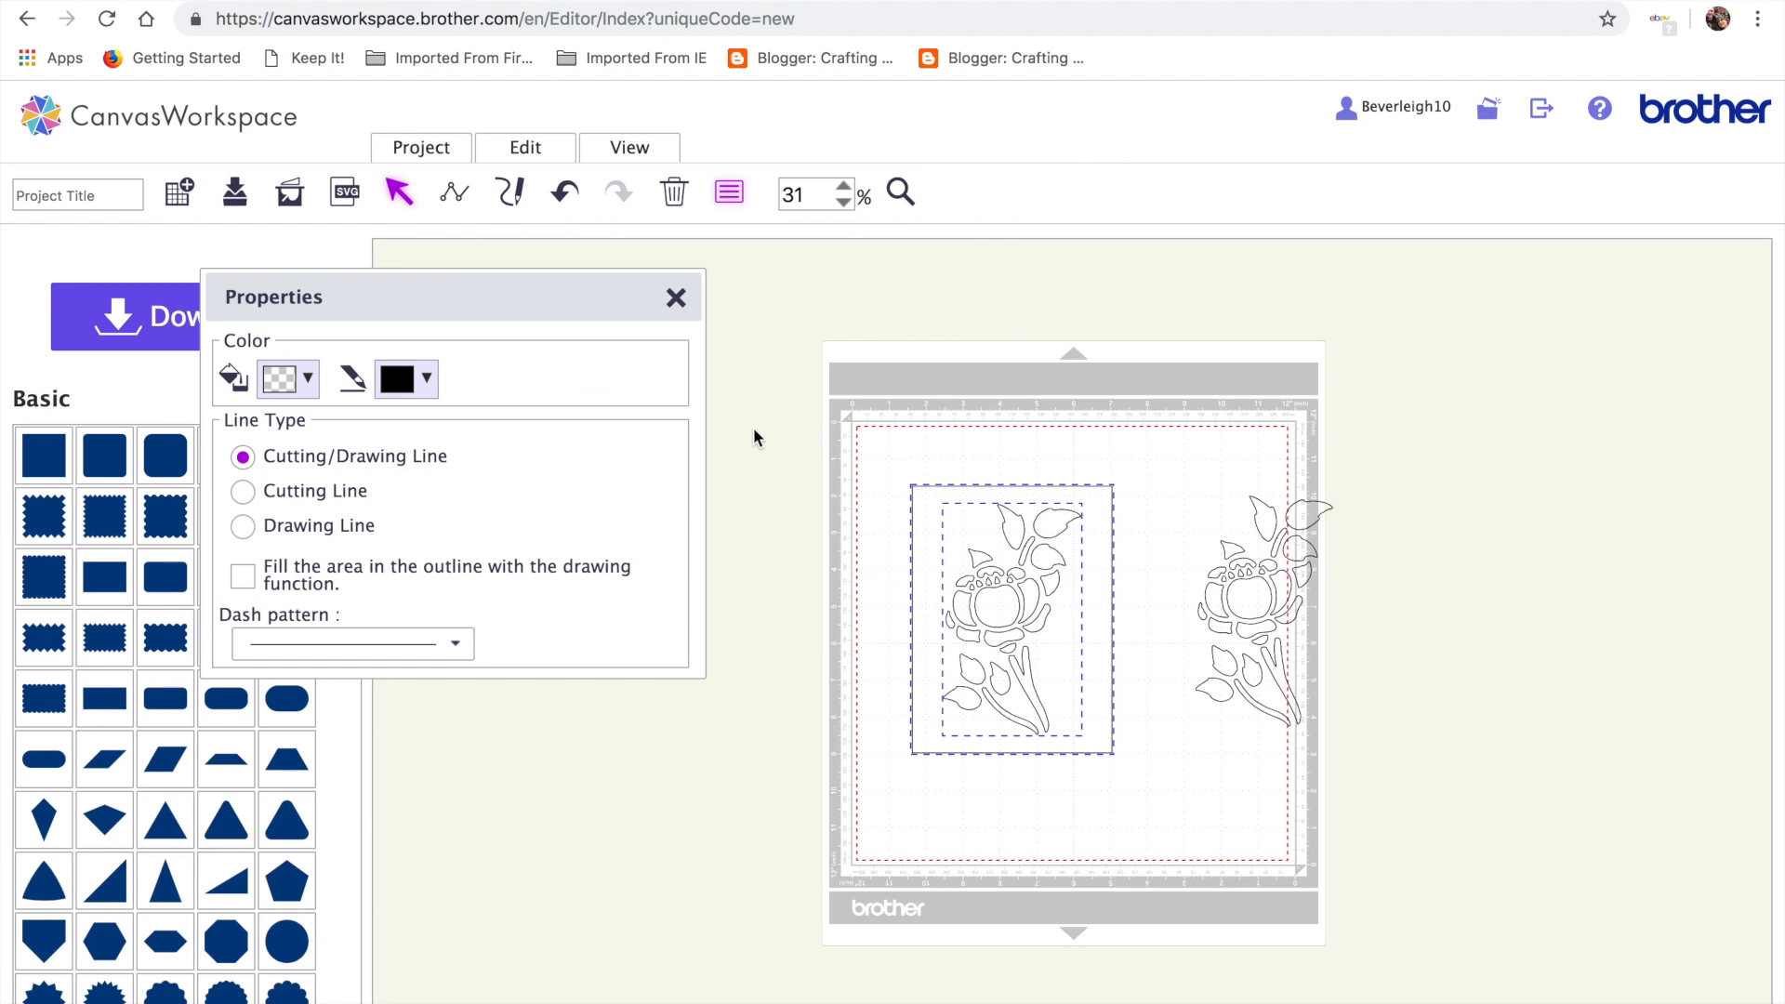
# Cut the flower shapes out of the rectangle with Process Overlap
pyautogui.click(534, 149)
pyautogui.click(744, 619)
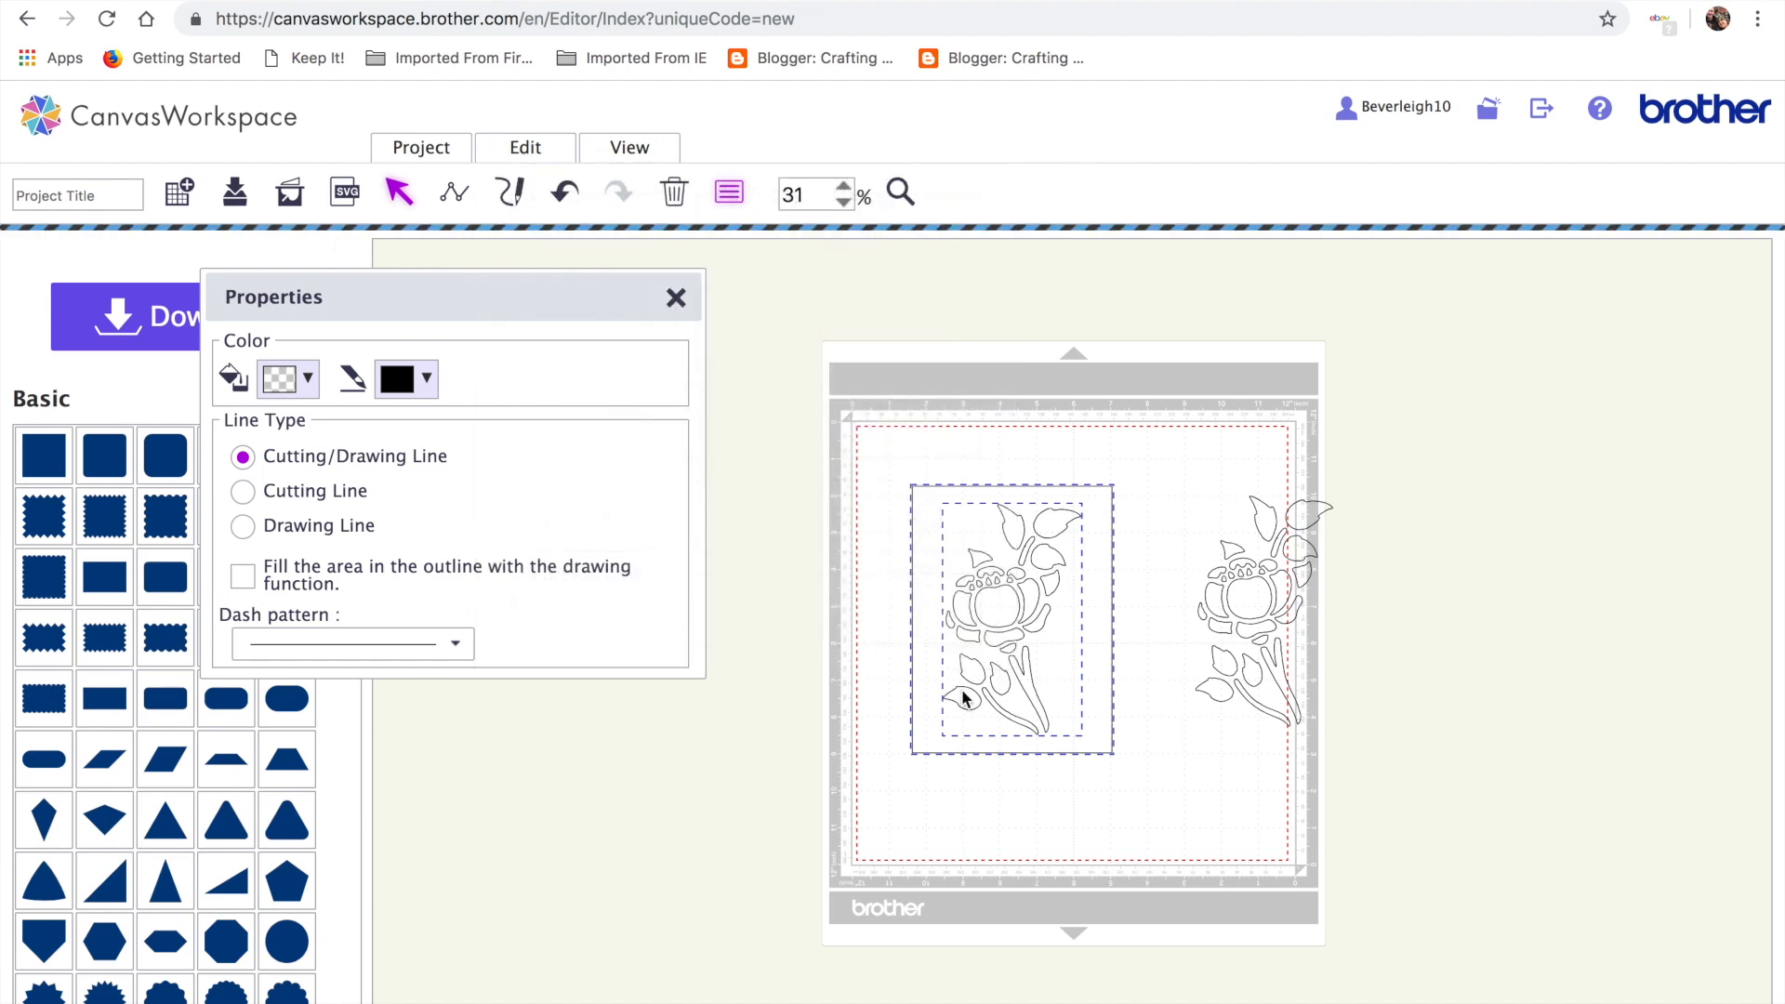
# Fill the cut-out panel with pale lavender and move it toward the mat's upper-left area
pyautogui.click(1060, 671)
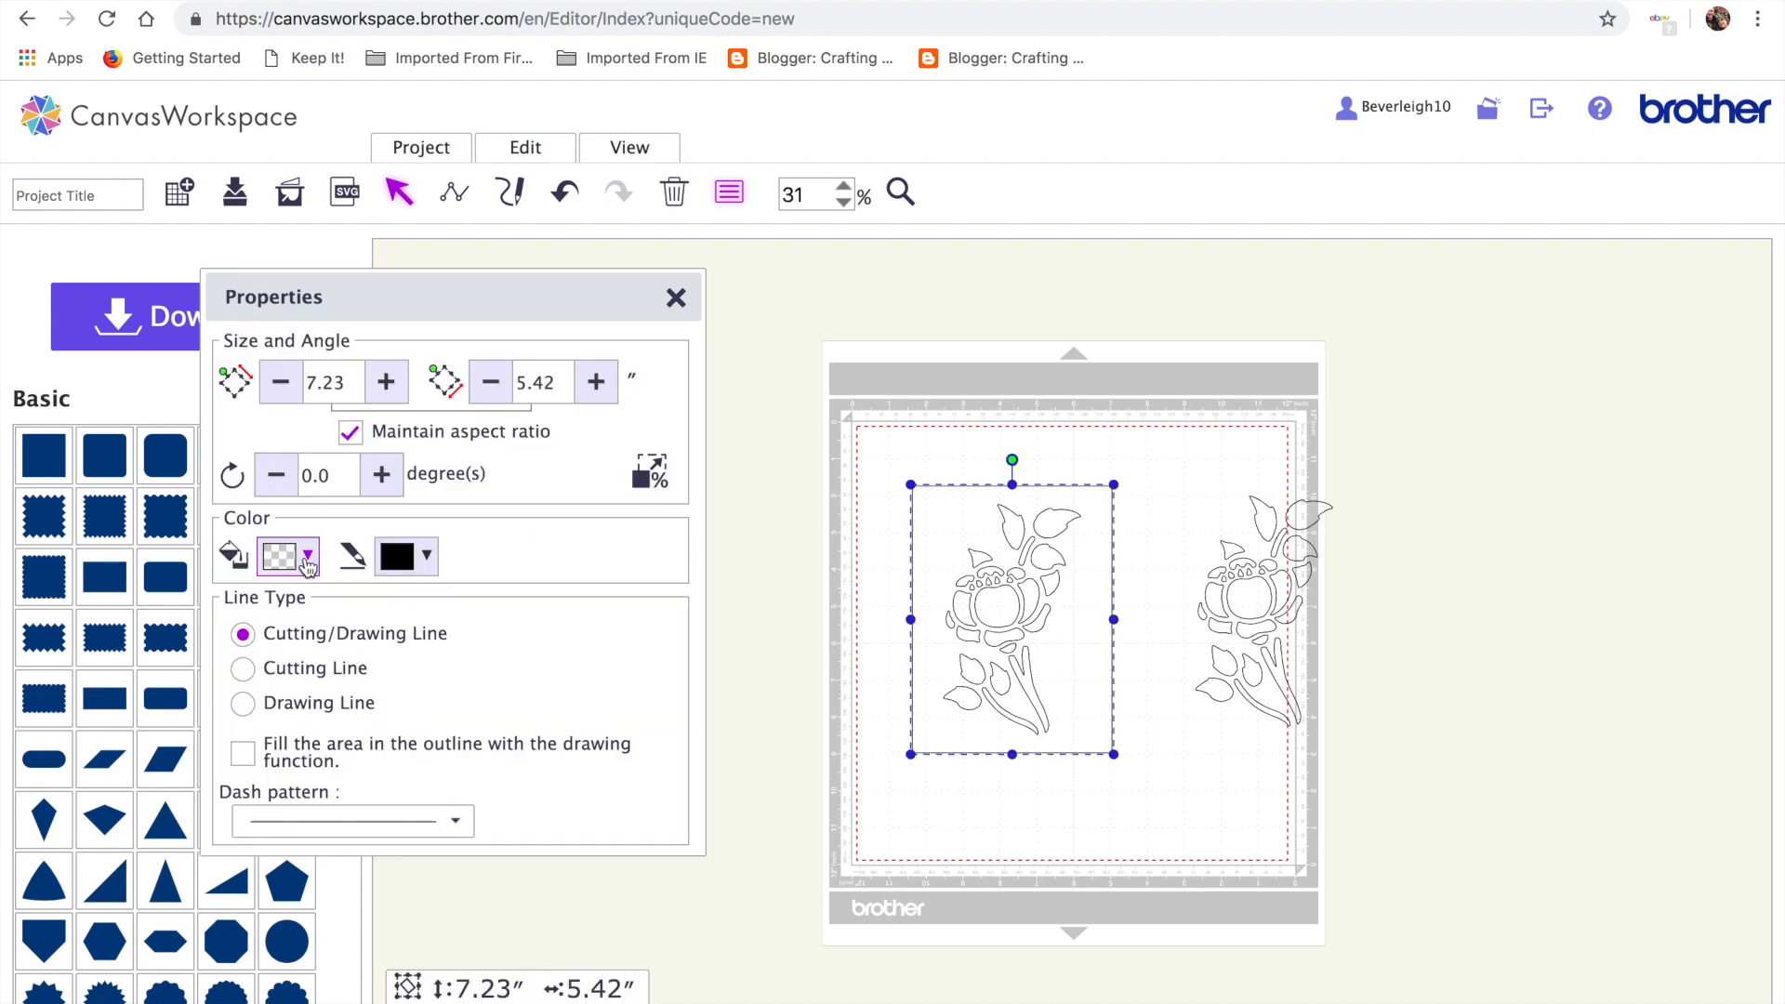
pyautogui.click(302, 563)
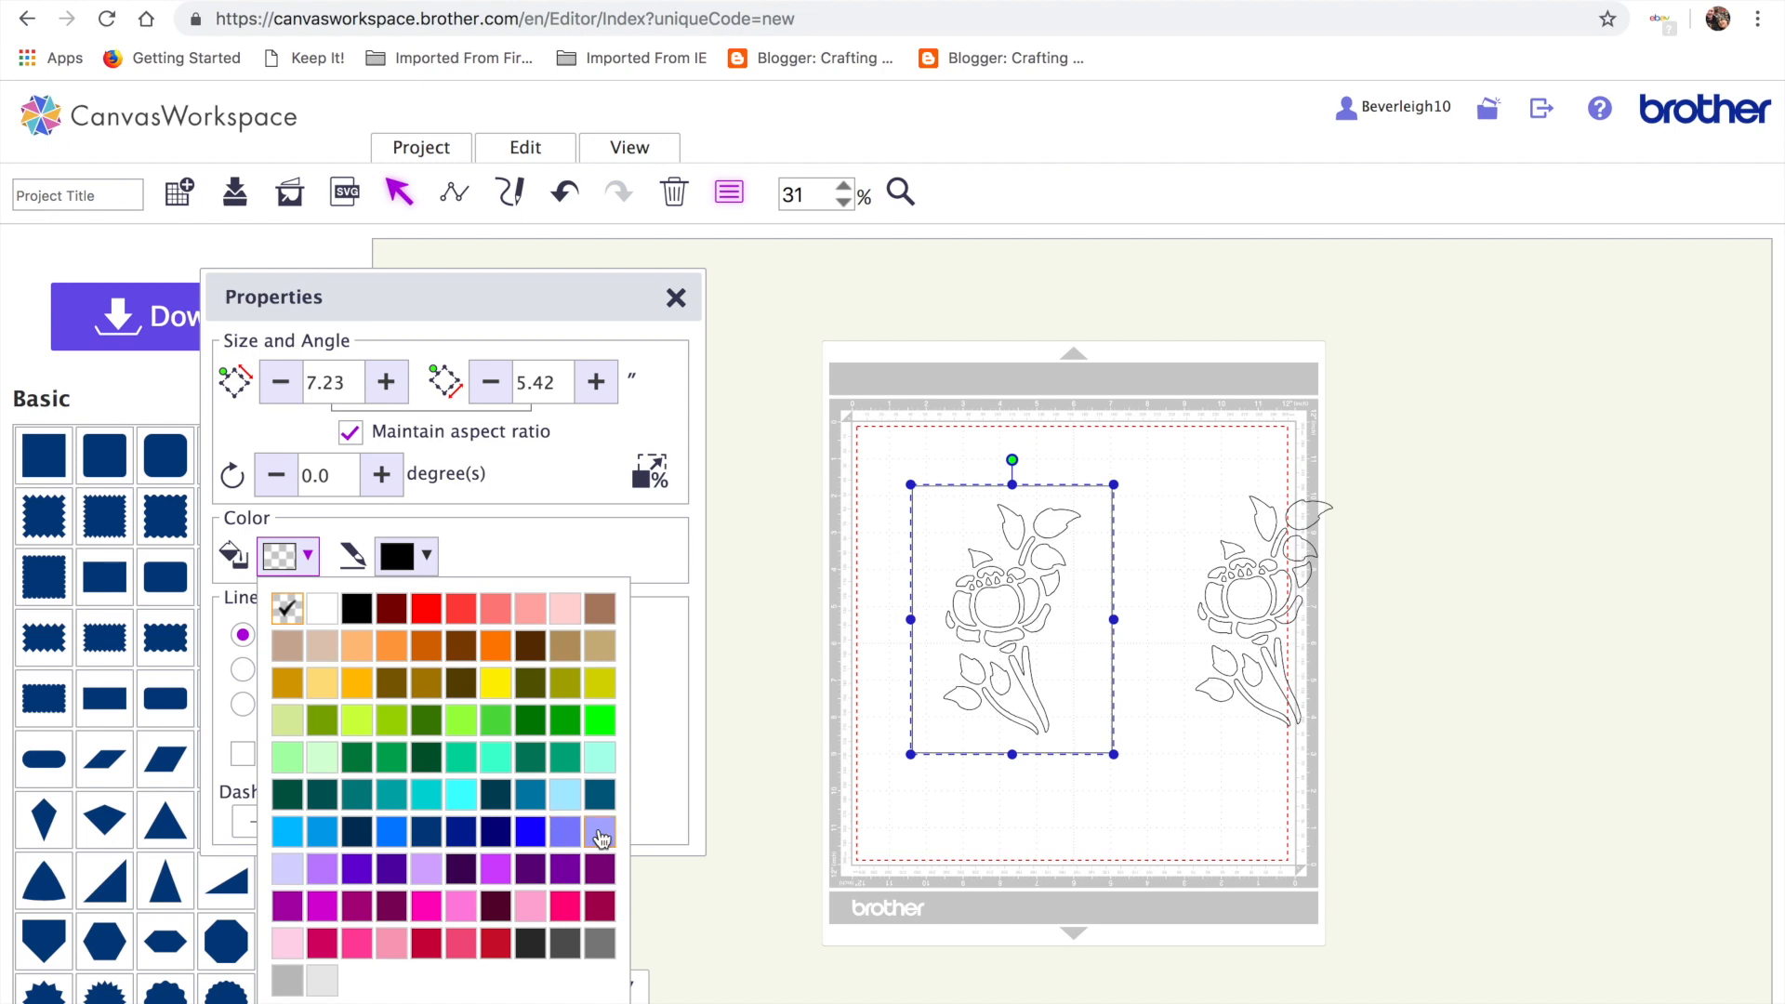
pyautogui.click(284, 867)
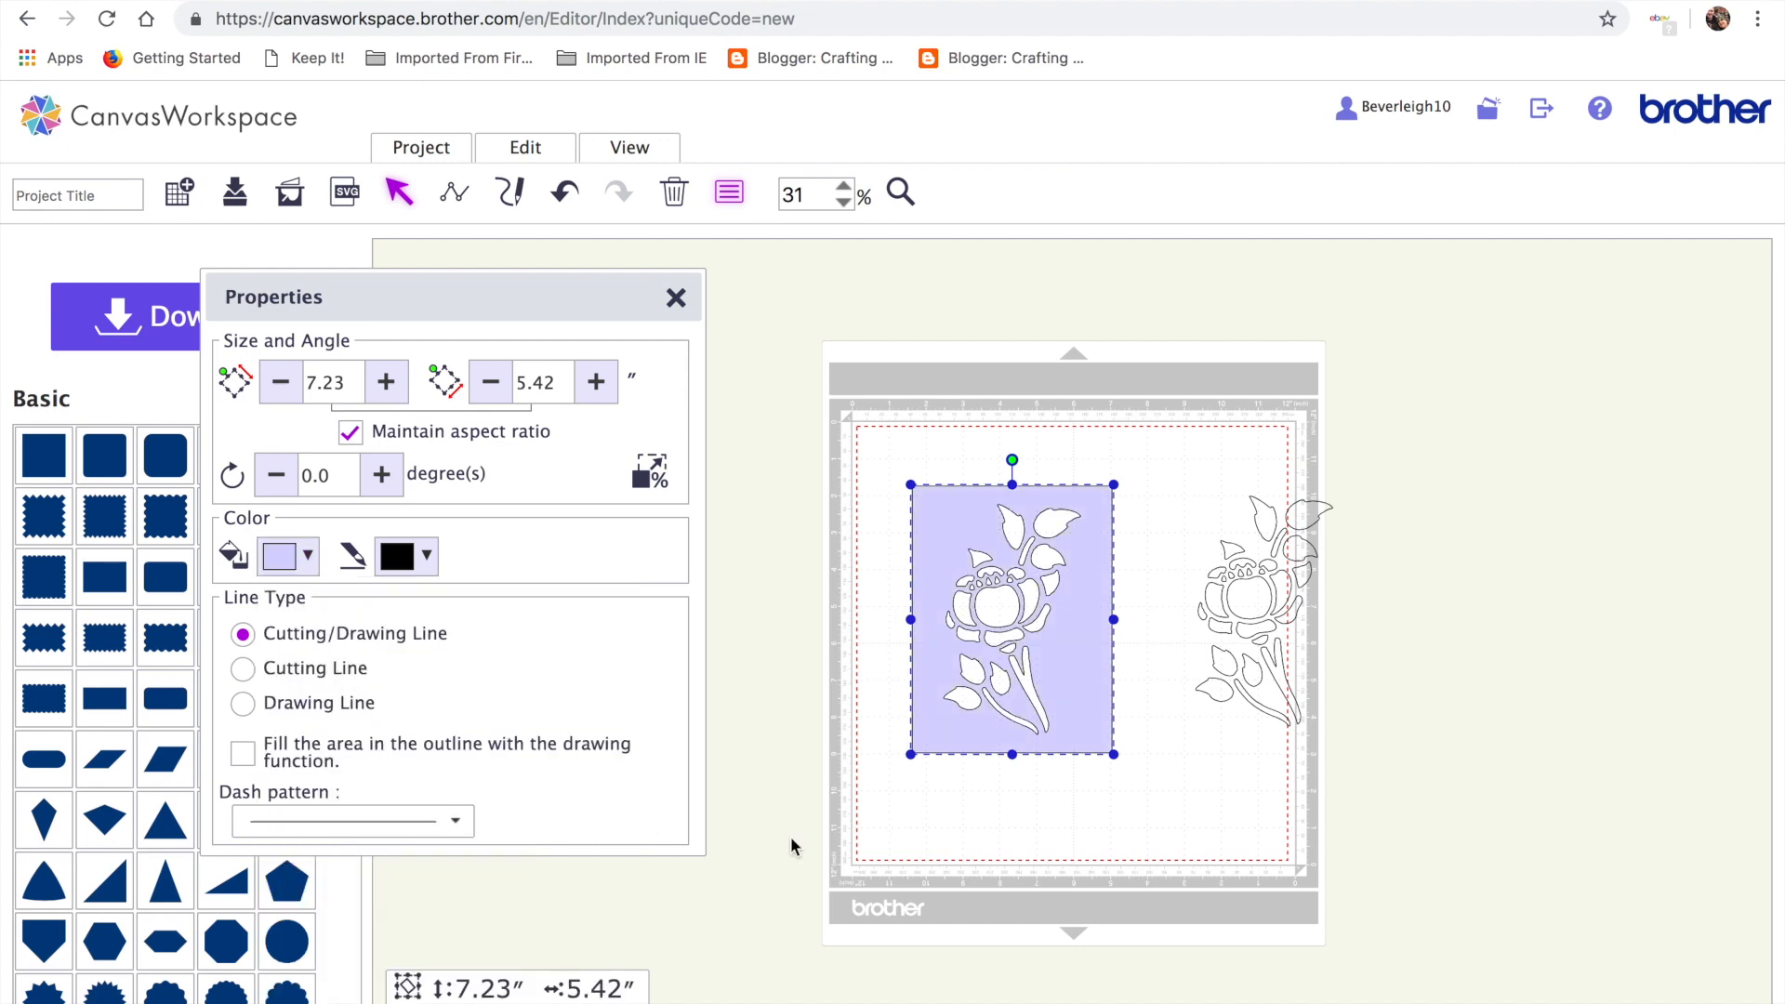
pyautogui.moveTo(1068, 611); pyautogui.dragTo(1074, 625)
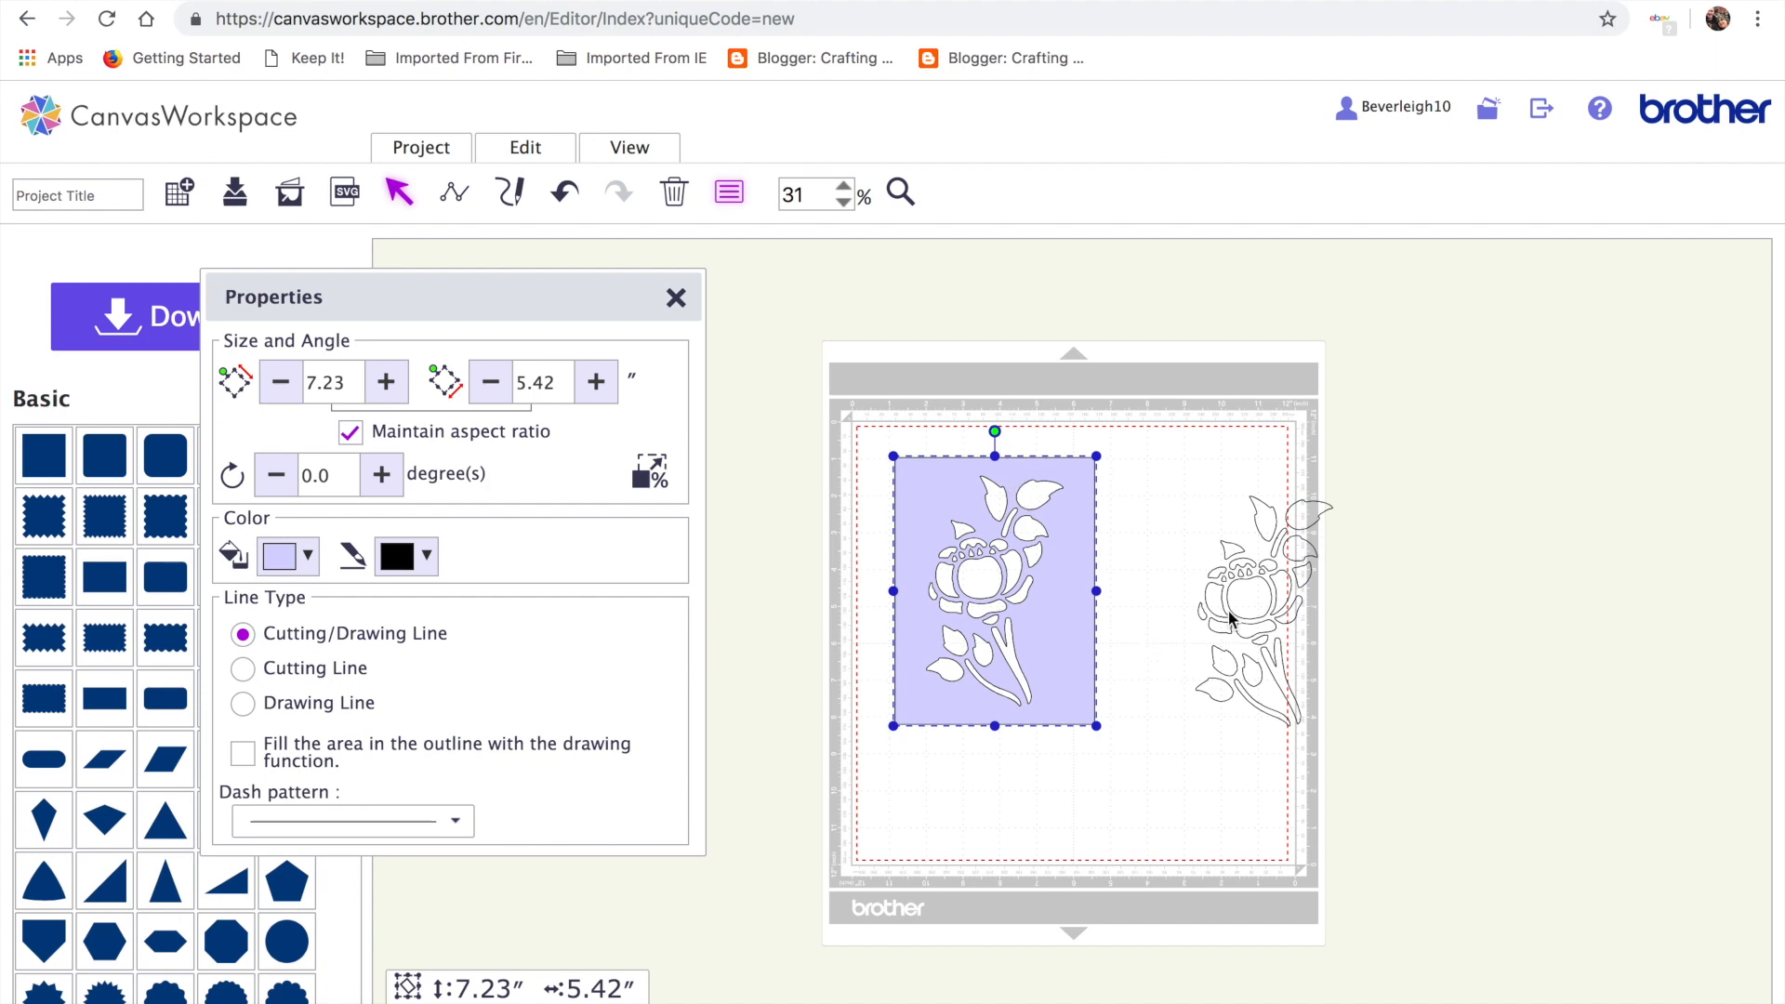
# Move the spare flower inside the mat's cutting area and ungroup it into separate pieces
pyautogui.moveTo(1264, 600); pyautogui.dragTo(1202, 596)
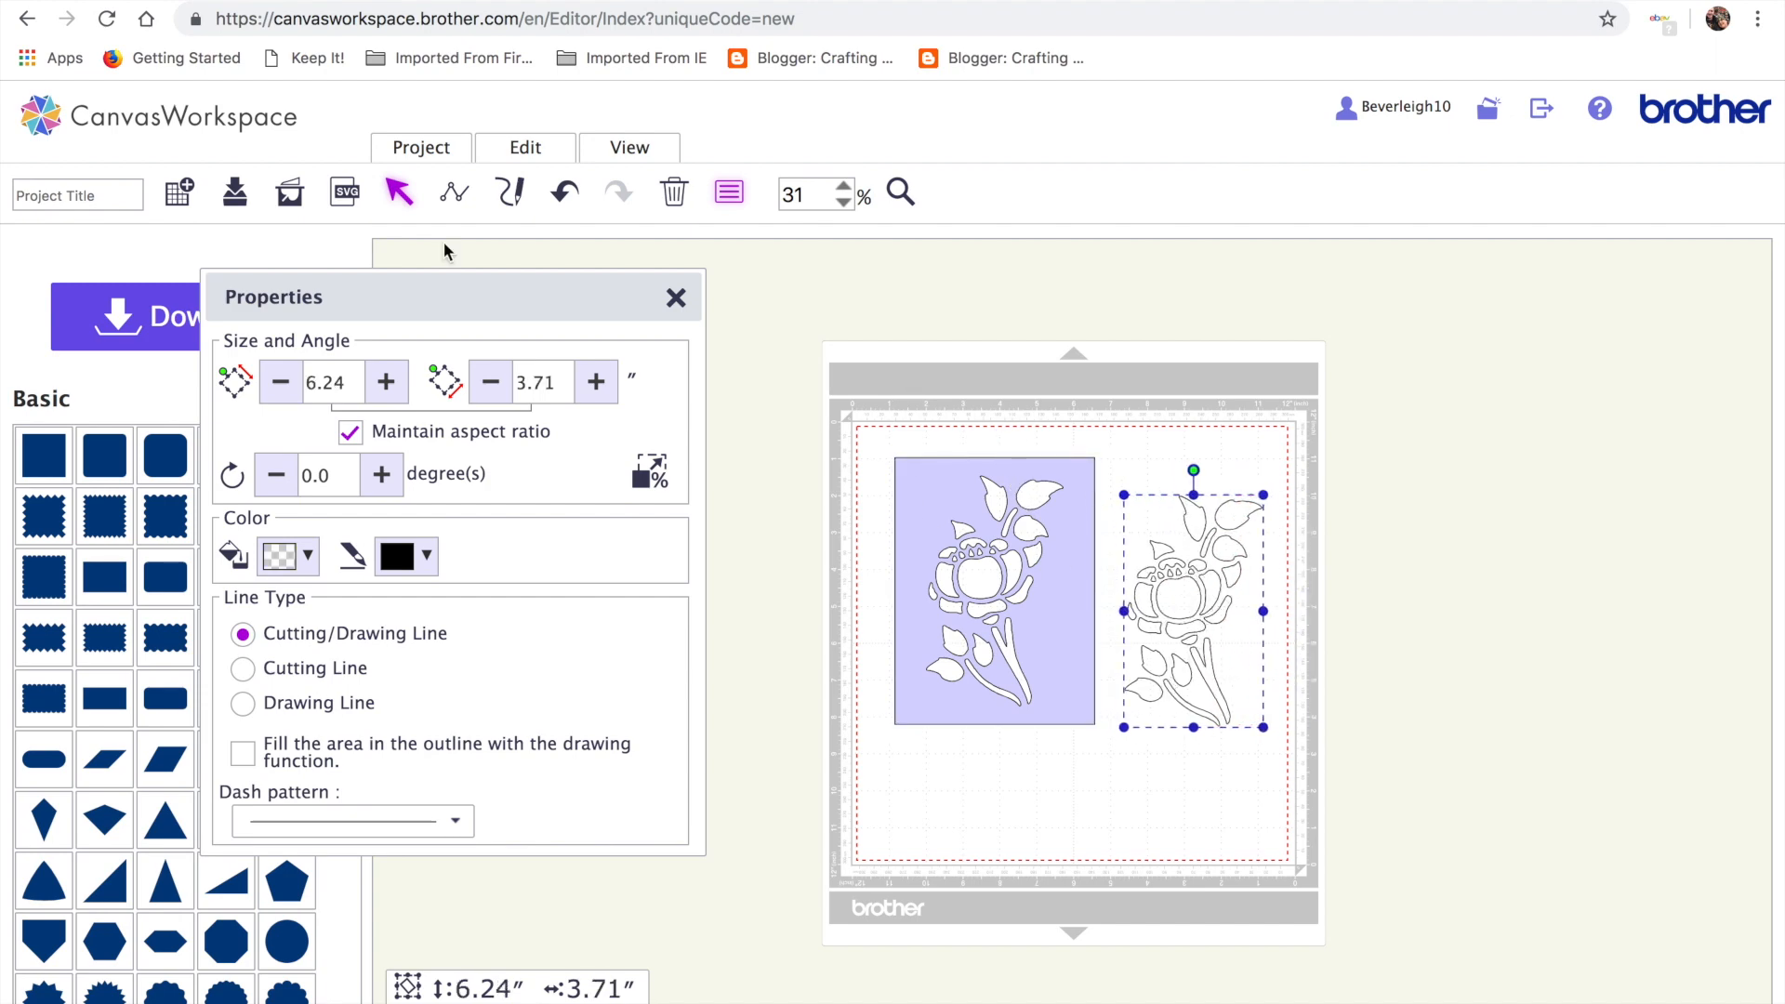
pyautogui.click(521, 149)
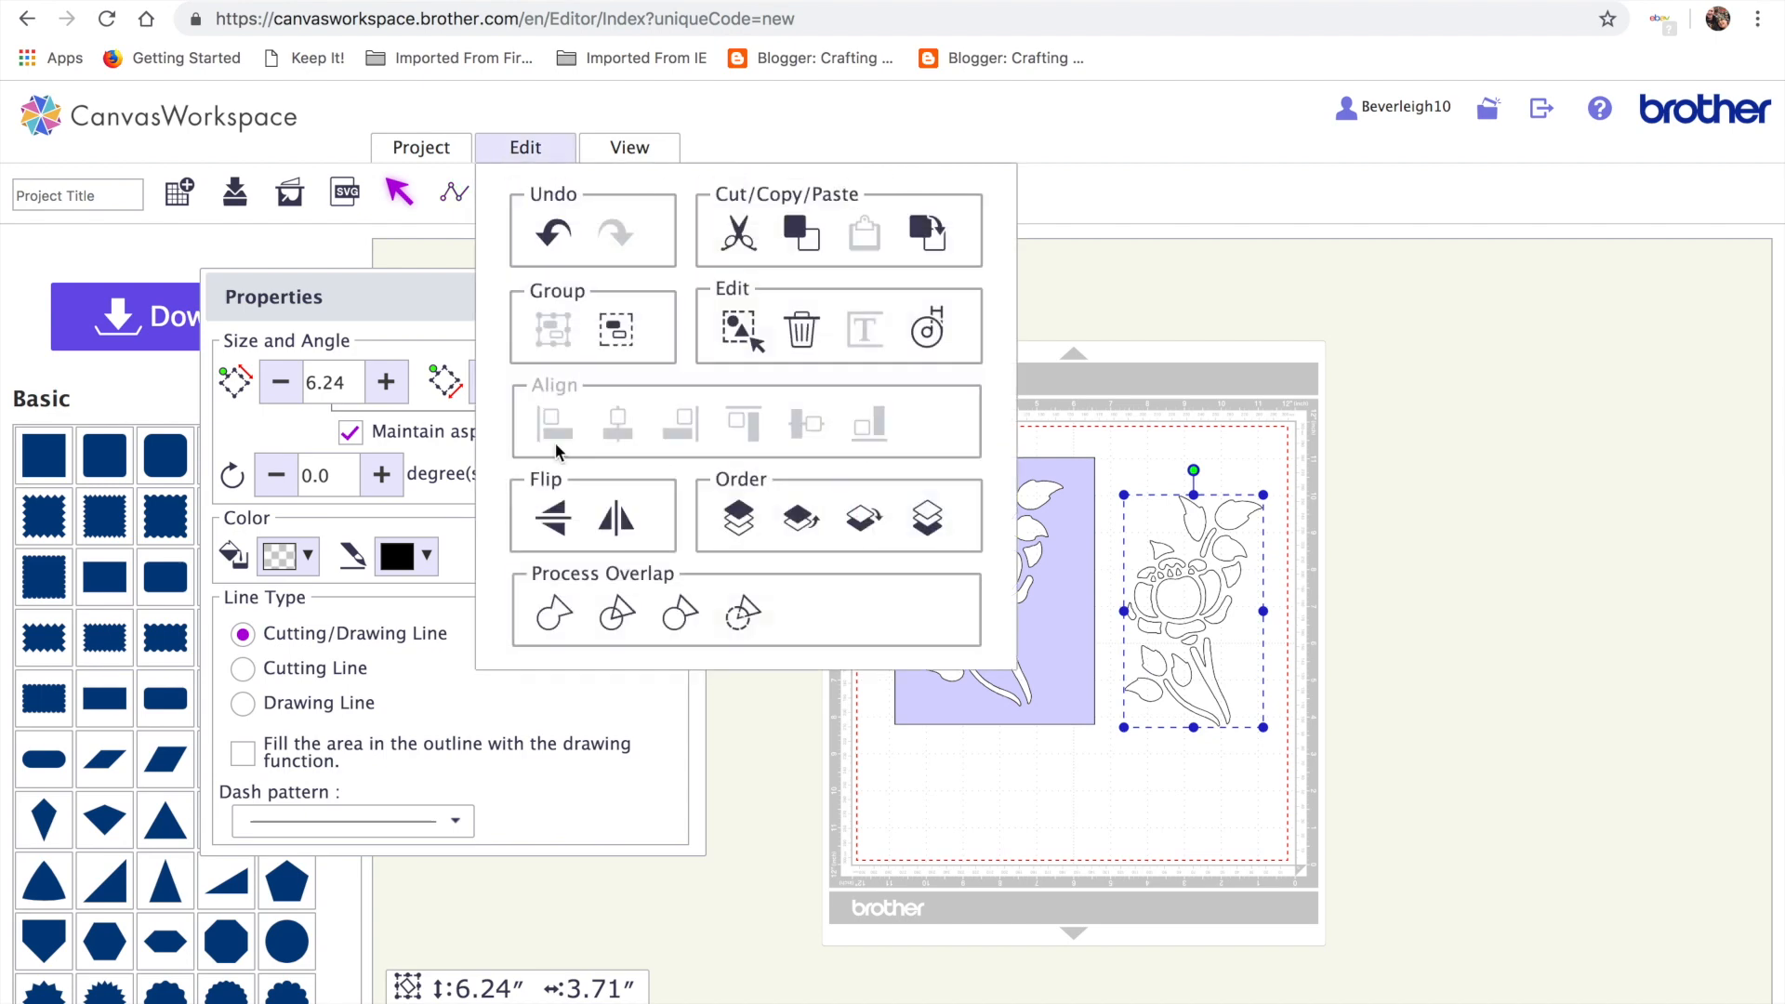
pyautogui.click(628, 331)
pyautogui.click(1188, 725)
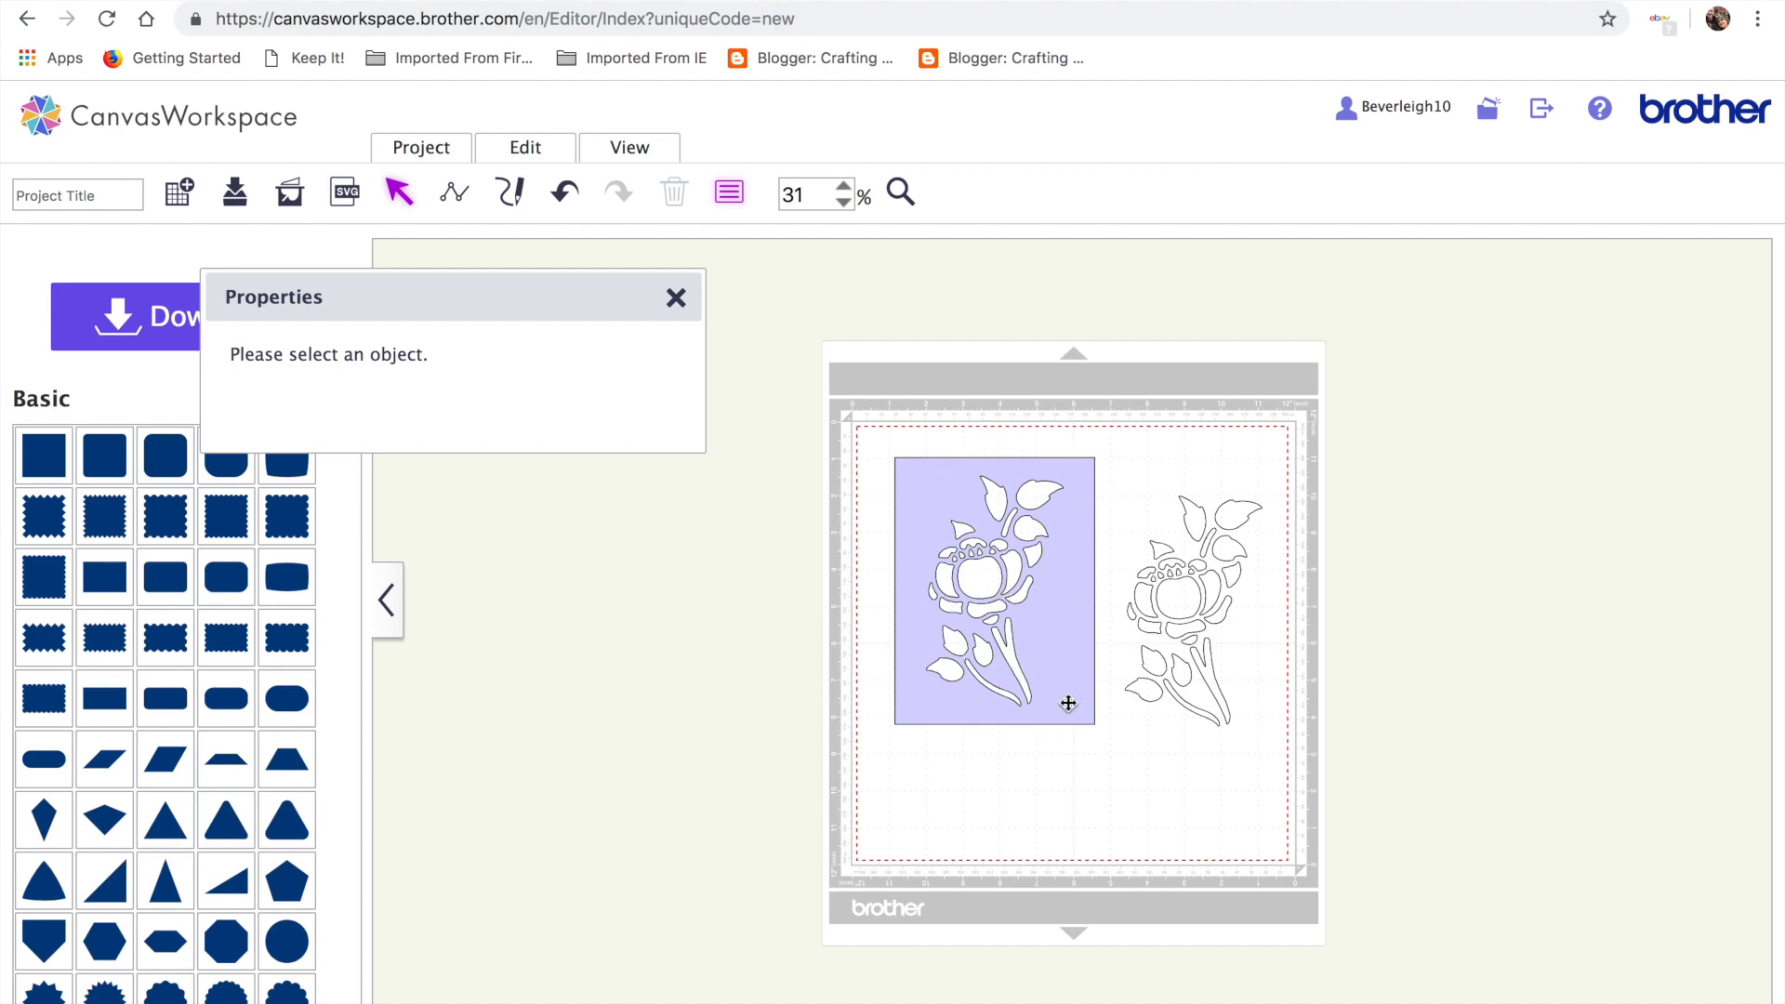
# Try moving individual pieces of the ungrouped flower by placing three leaves above it
pyautogui.click(1178, 607)
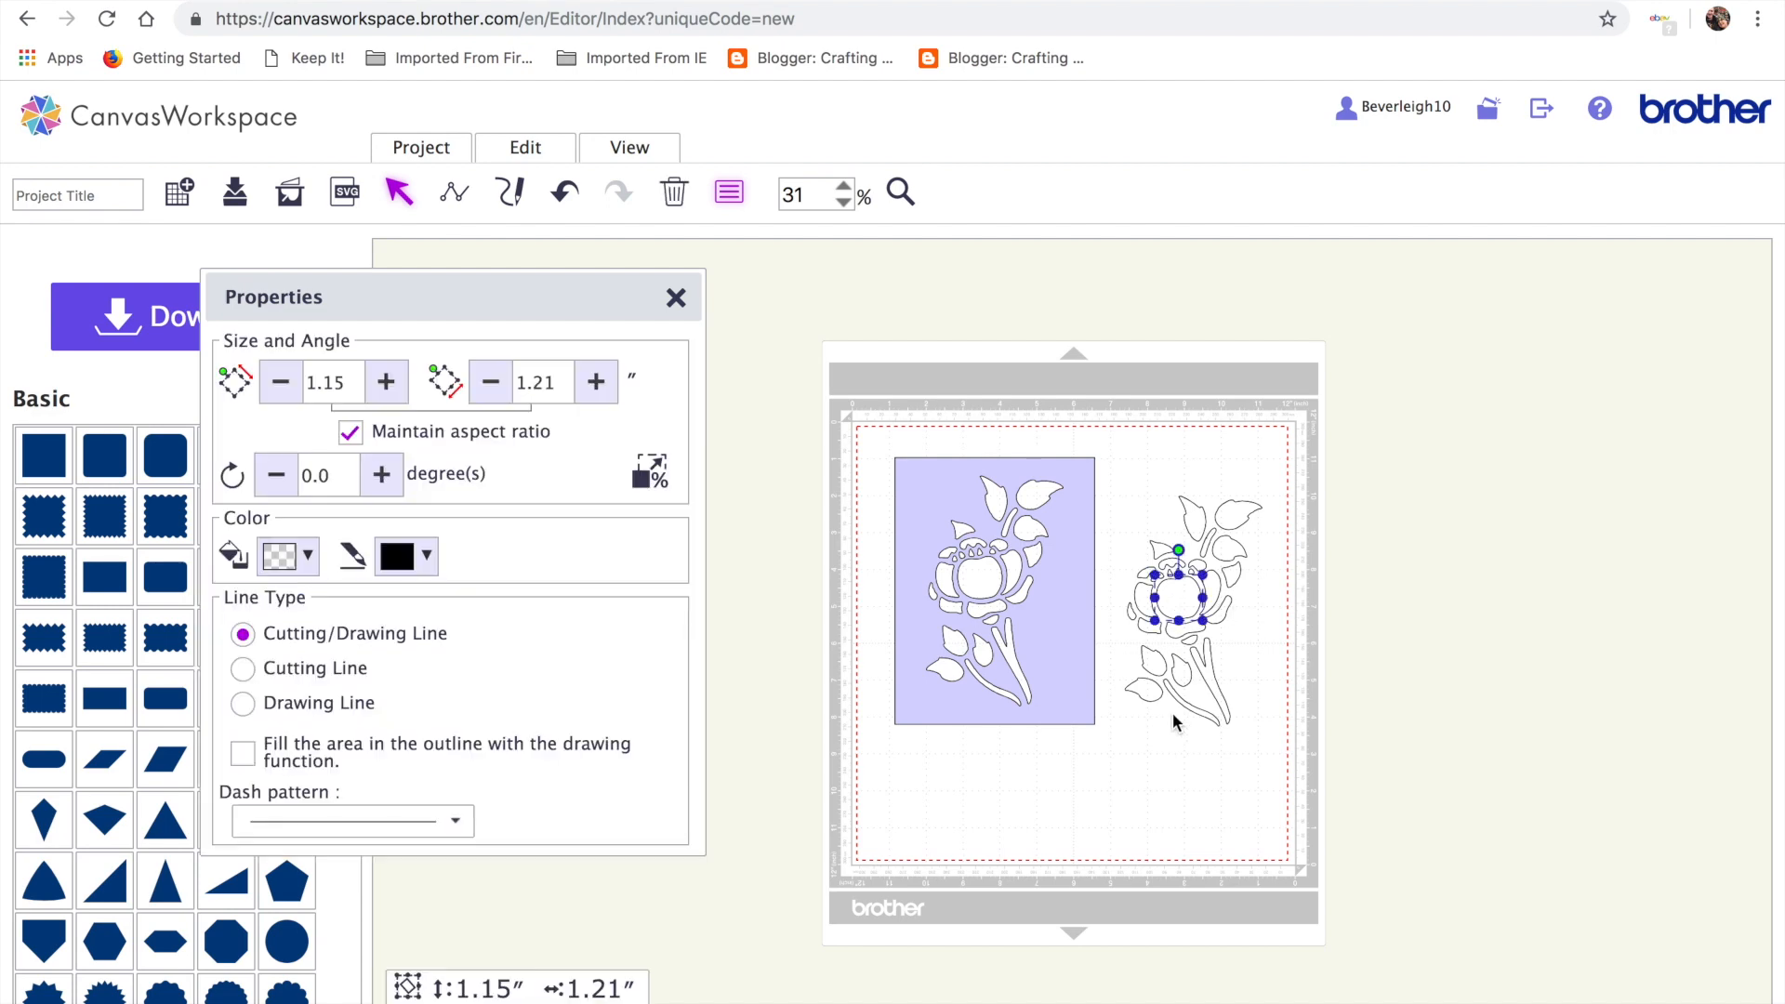
pyautogui.click(1174, 755)
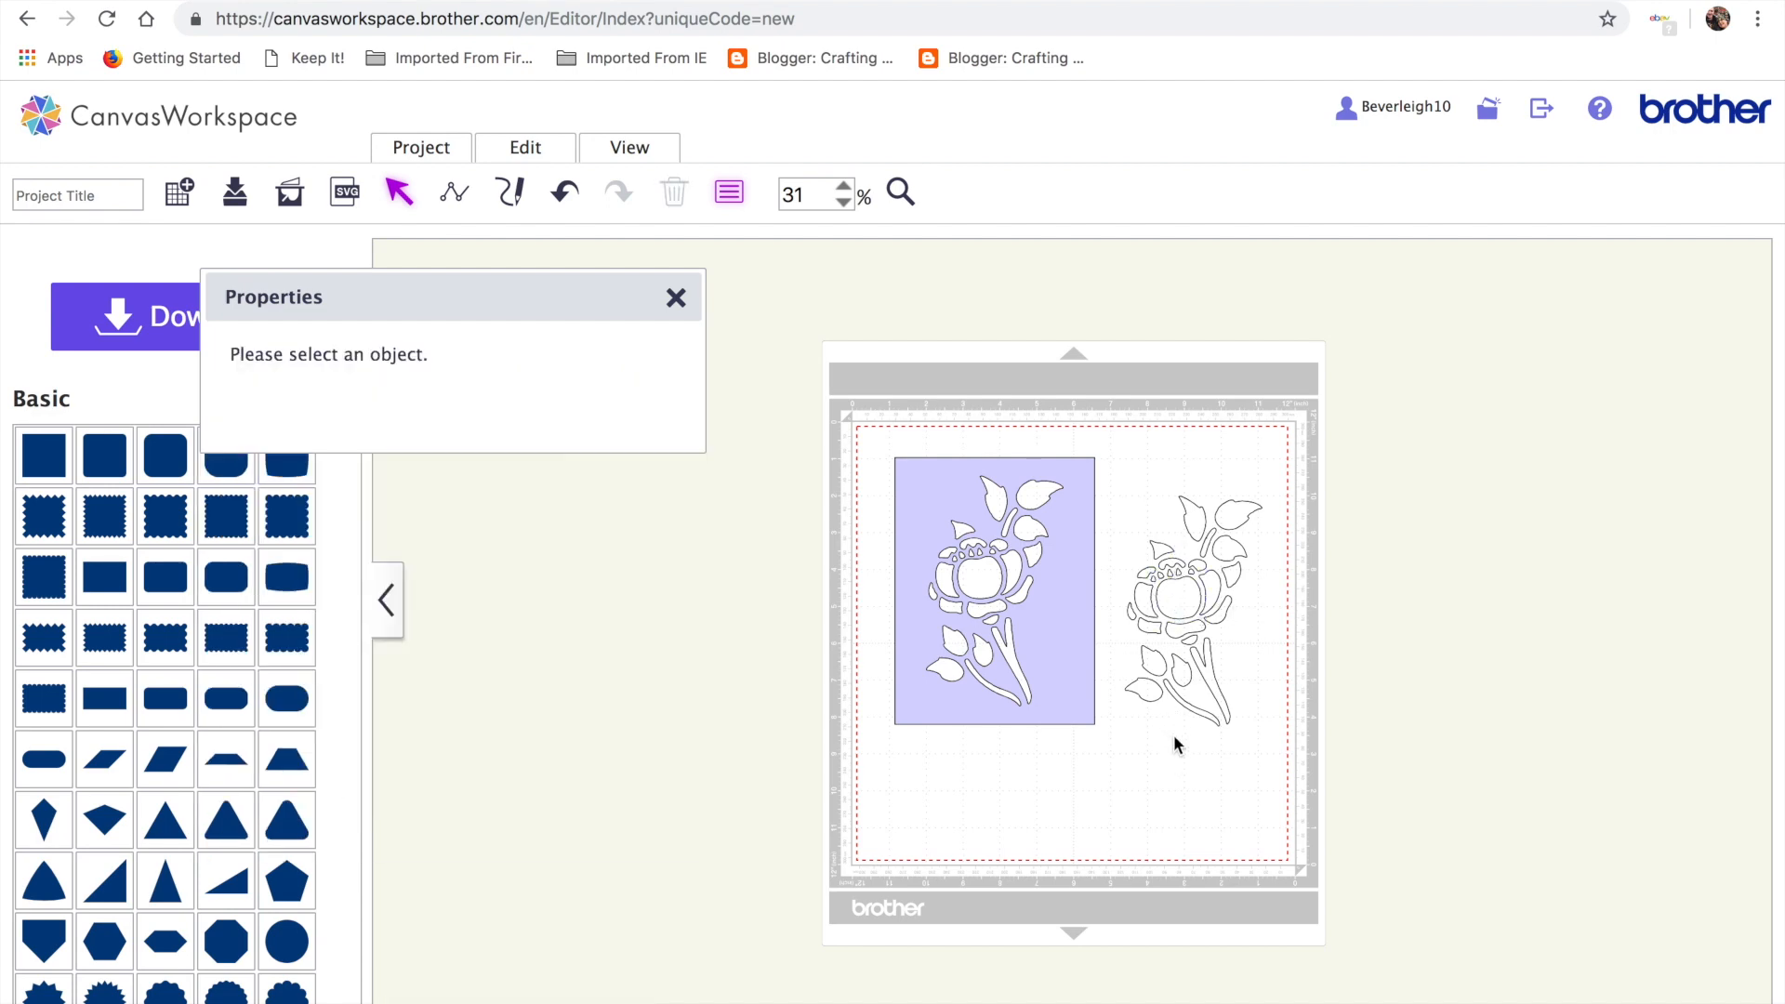
pyautogui.click(1178, 604)
pyautogui.click(1223, 625)
pyautogui.click(1244, 467)
pyautogui.moveTo(1243, 467); pyautogui.dragTo(1185, 433)
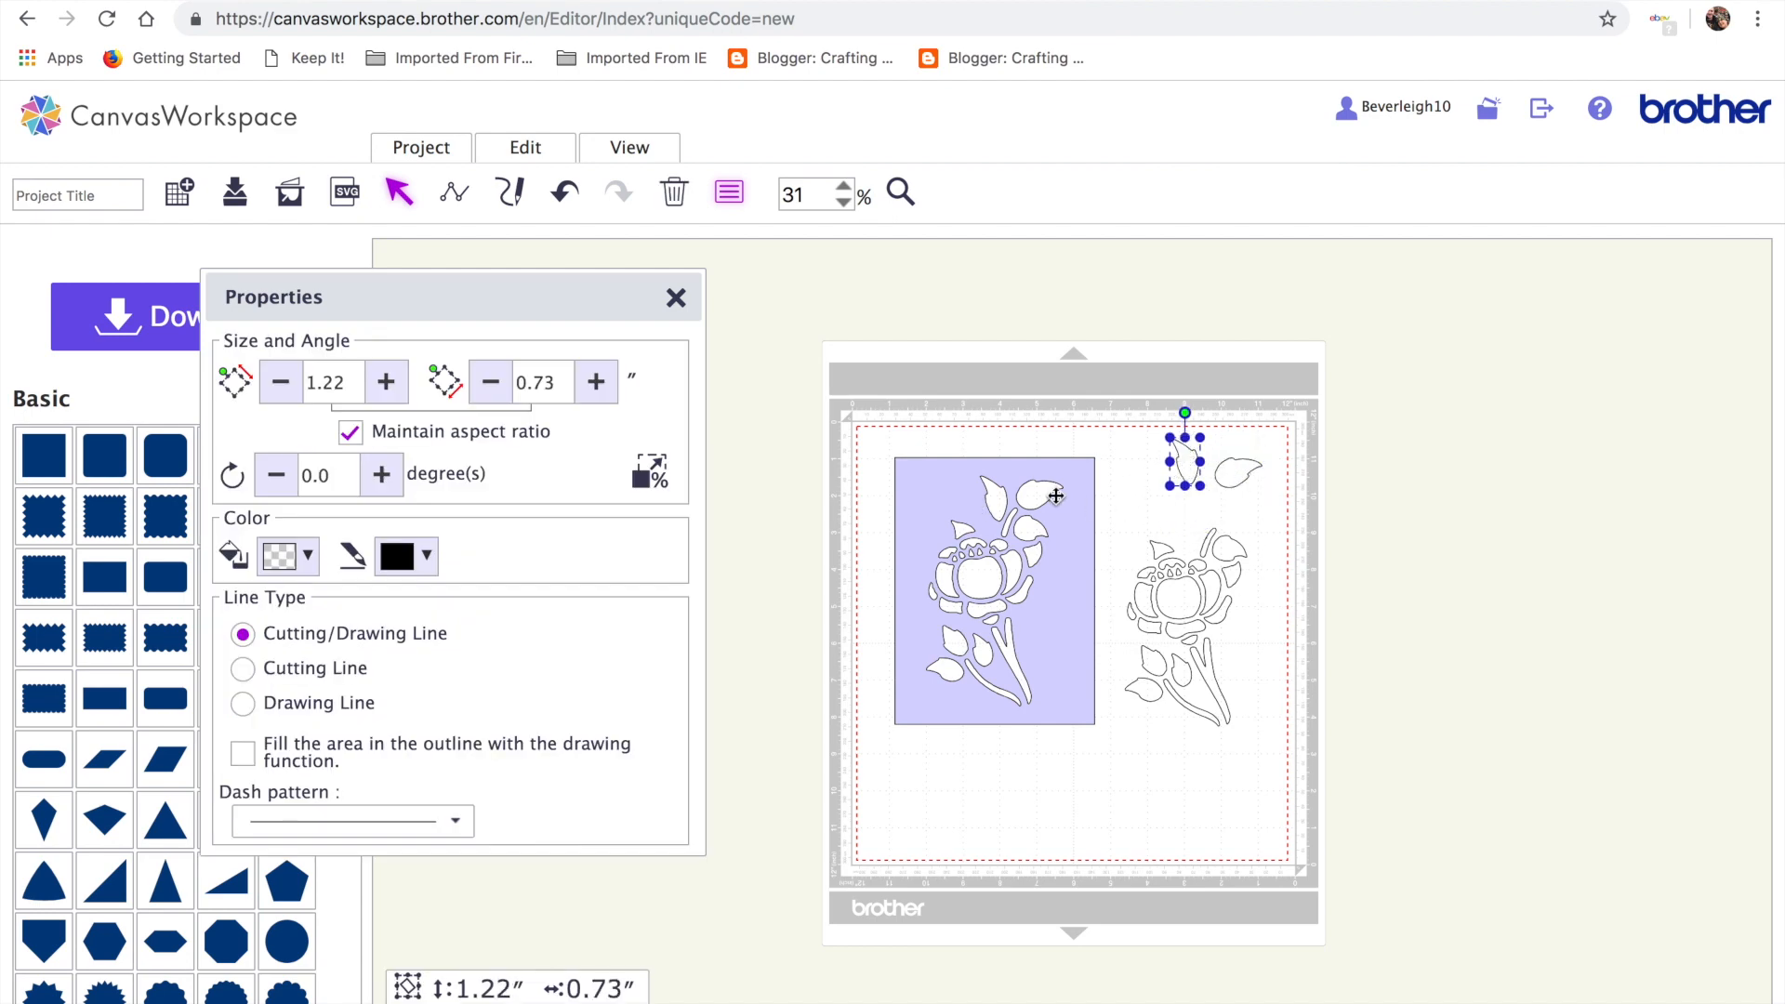
pyautogui.click(1141, 686)
pyautogui.moveTo(1196, 482); pyautogui.dragTo(1223, 440)
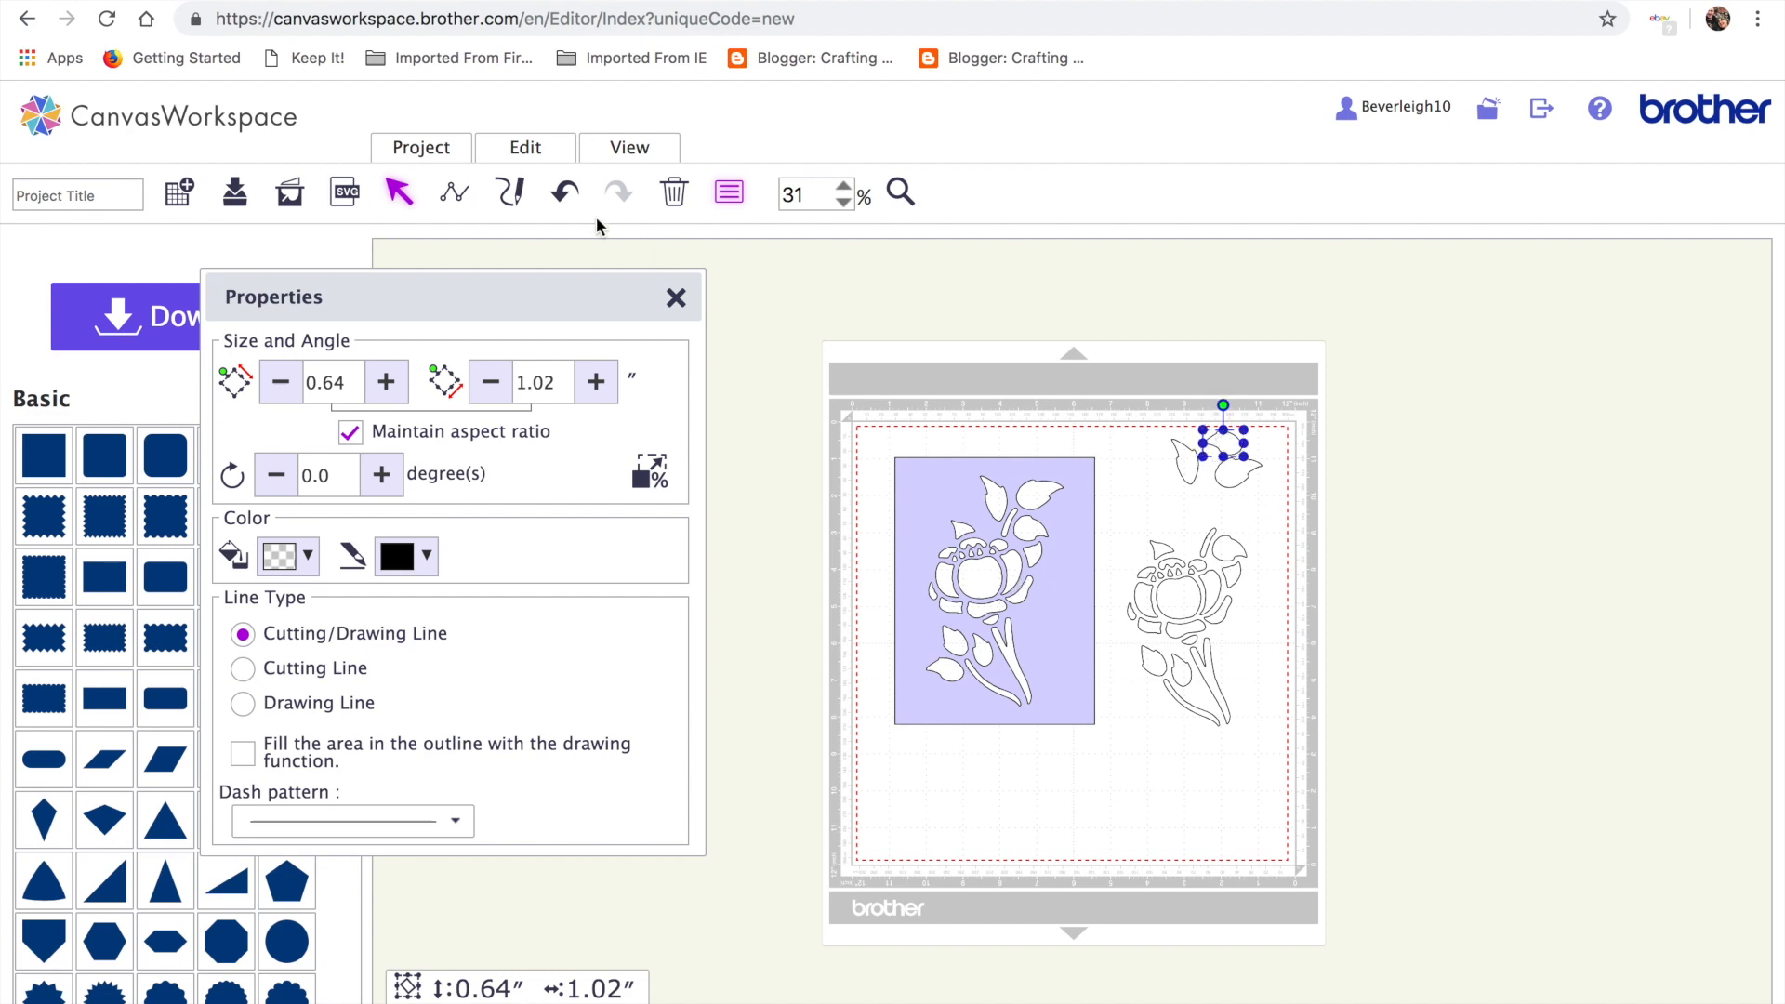
# Undo the three leaf moves on the spare flower
pyautogui.click(558, 195)
pyautogui.click(558, 195)
pyautogui.click(558, 194)
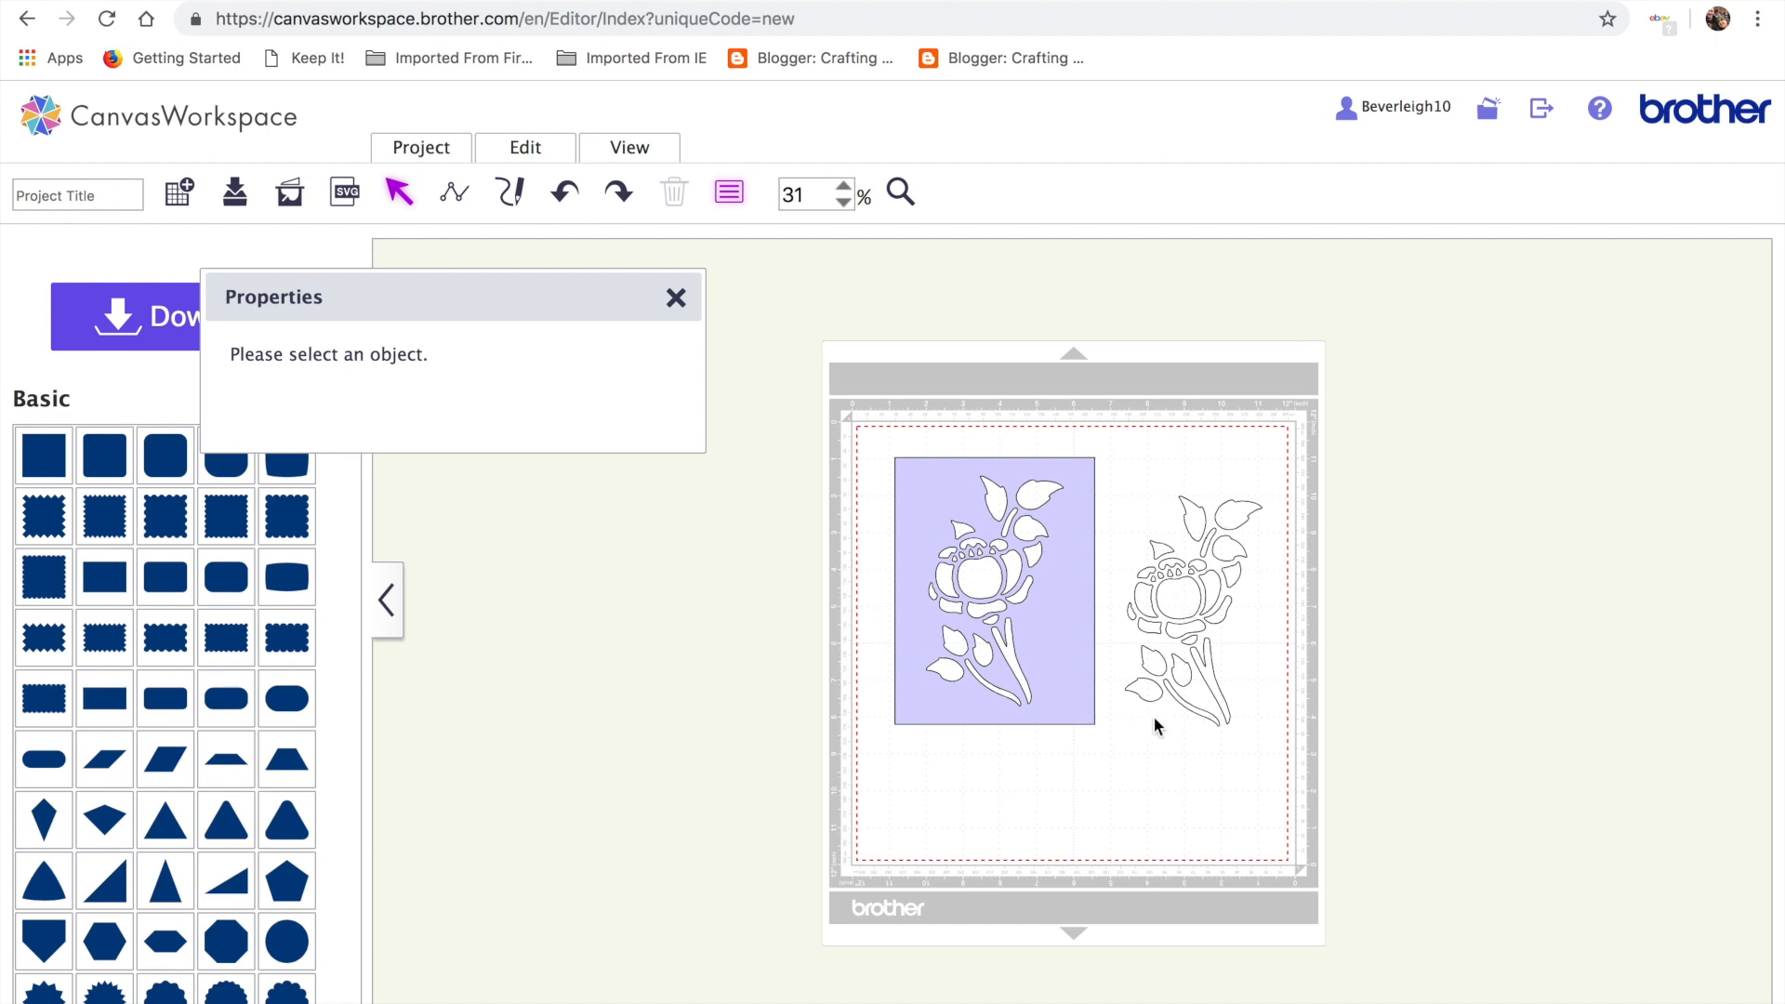
# Title the project "stencil technique", save it, and close the object properties
pyautogui.click(107, 191)
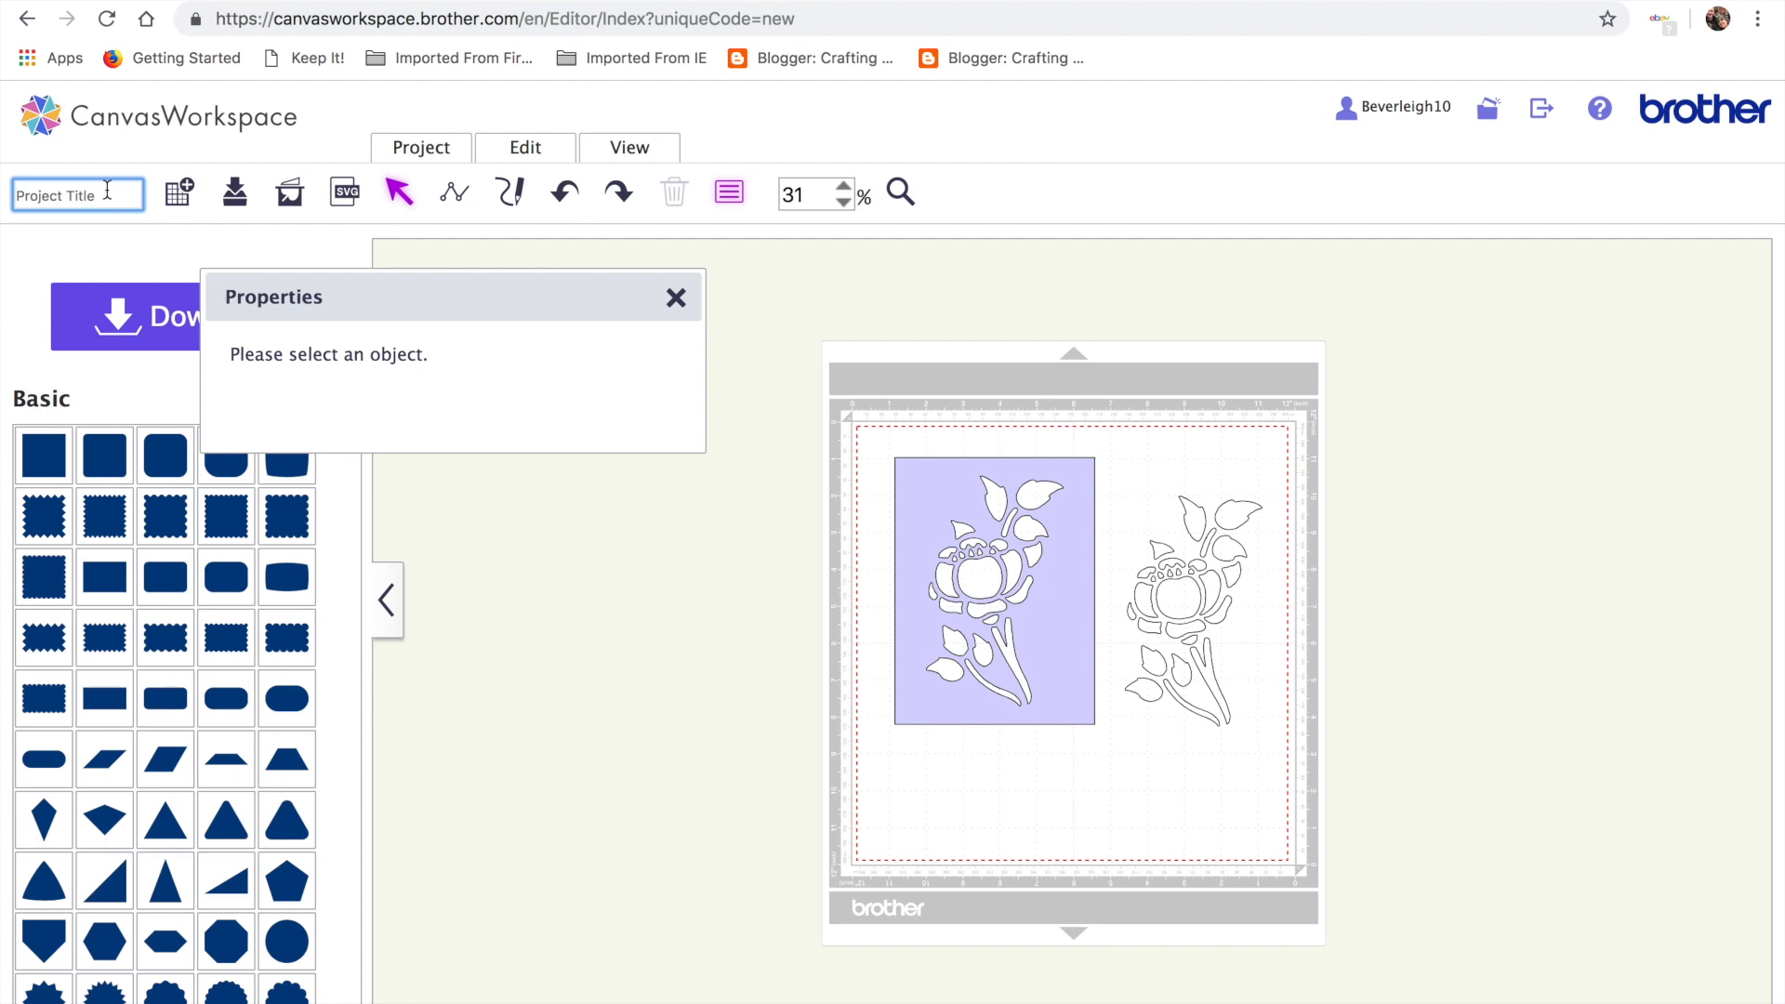
pyautogui.write('stencil technique')
pyautogui.click(237, 196)
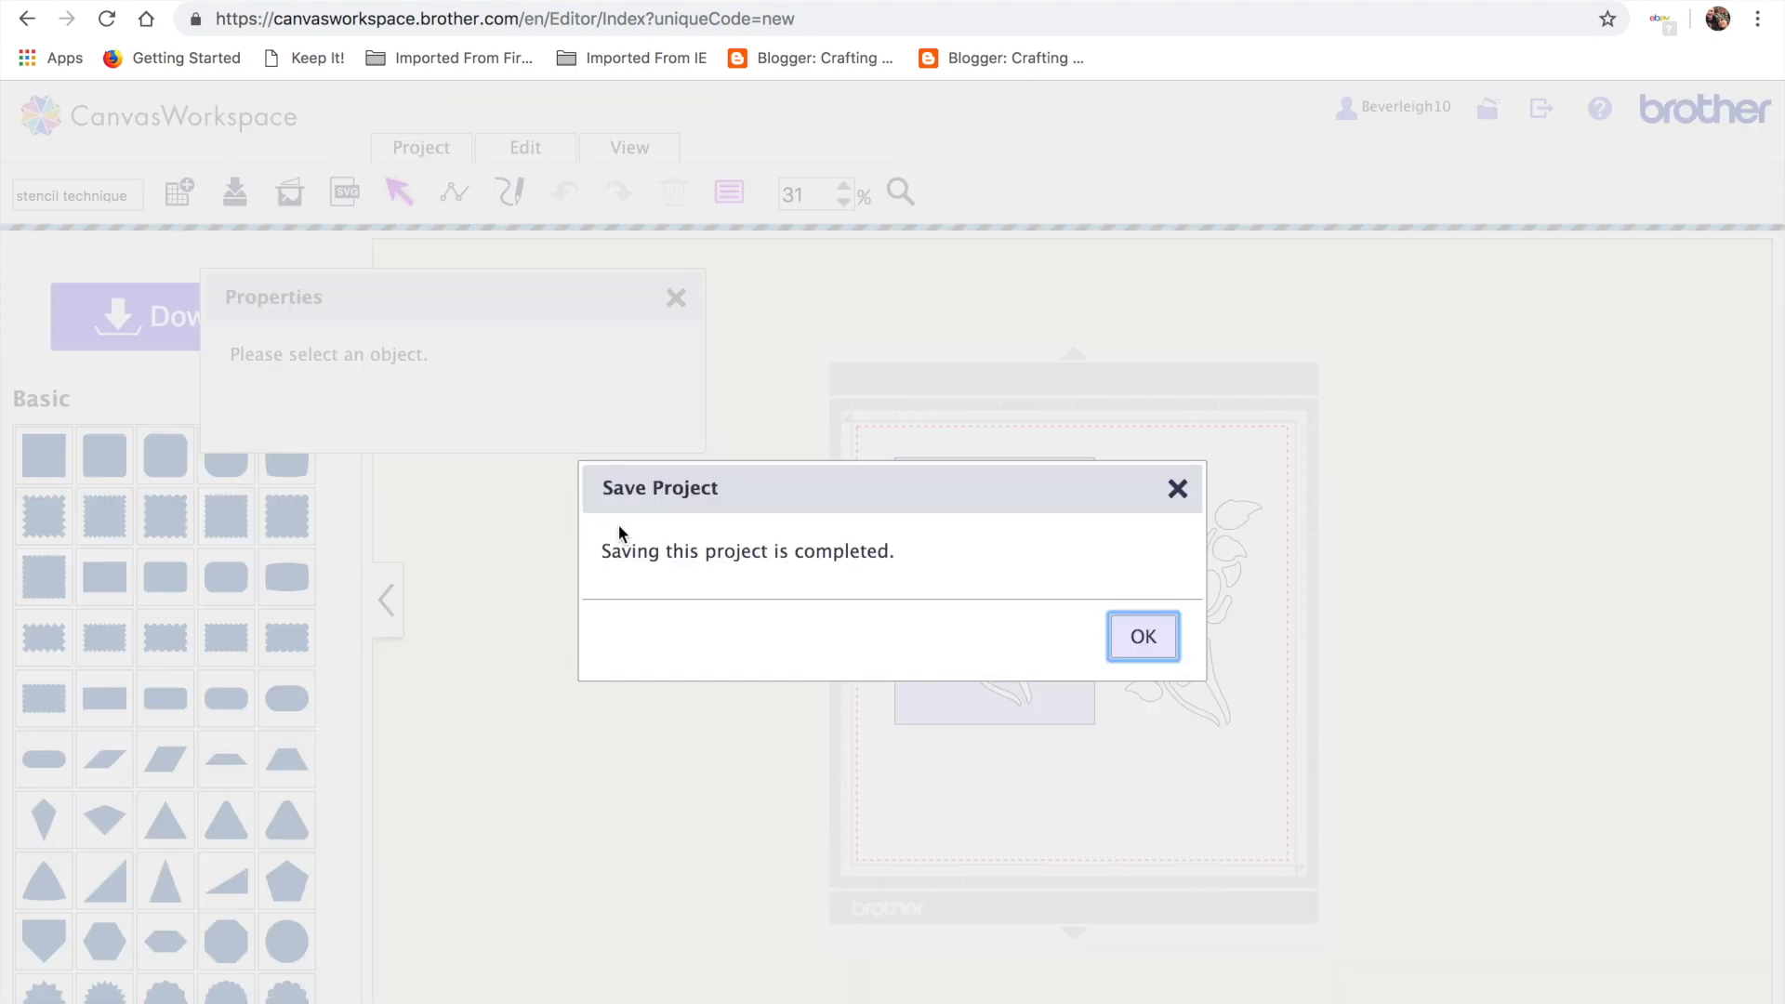
pyautogui.click(1136, 645)
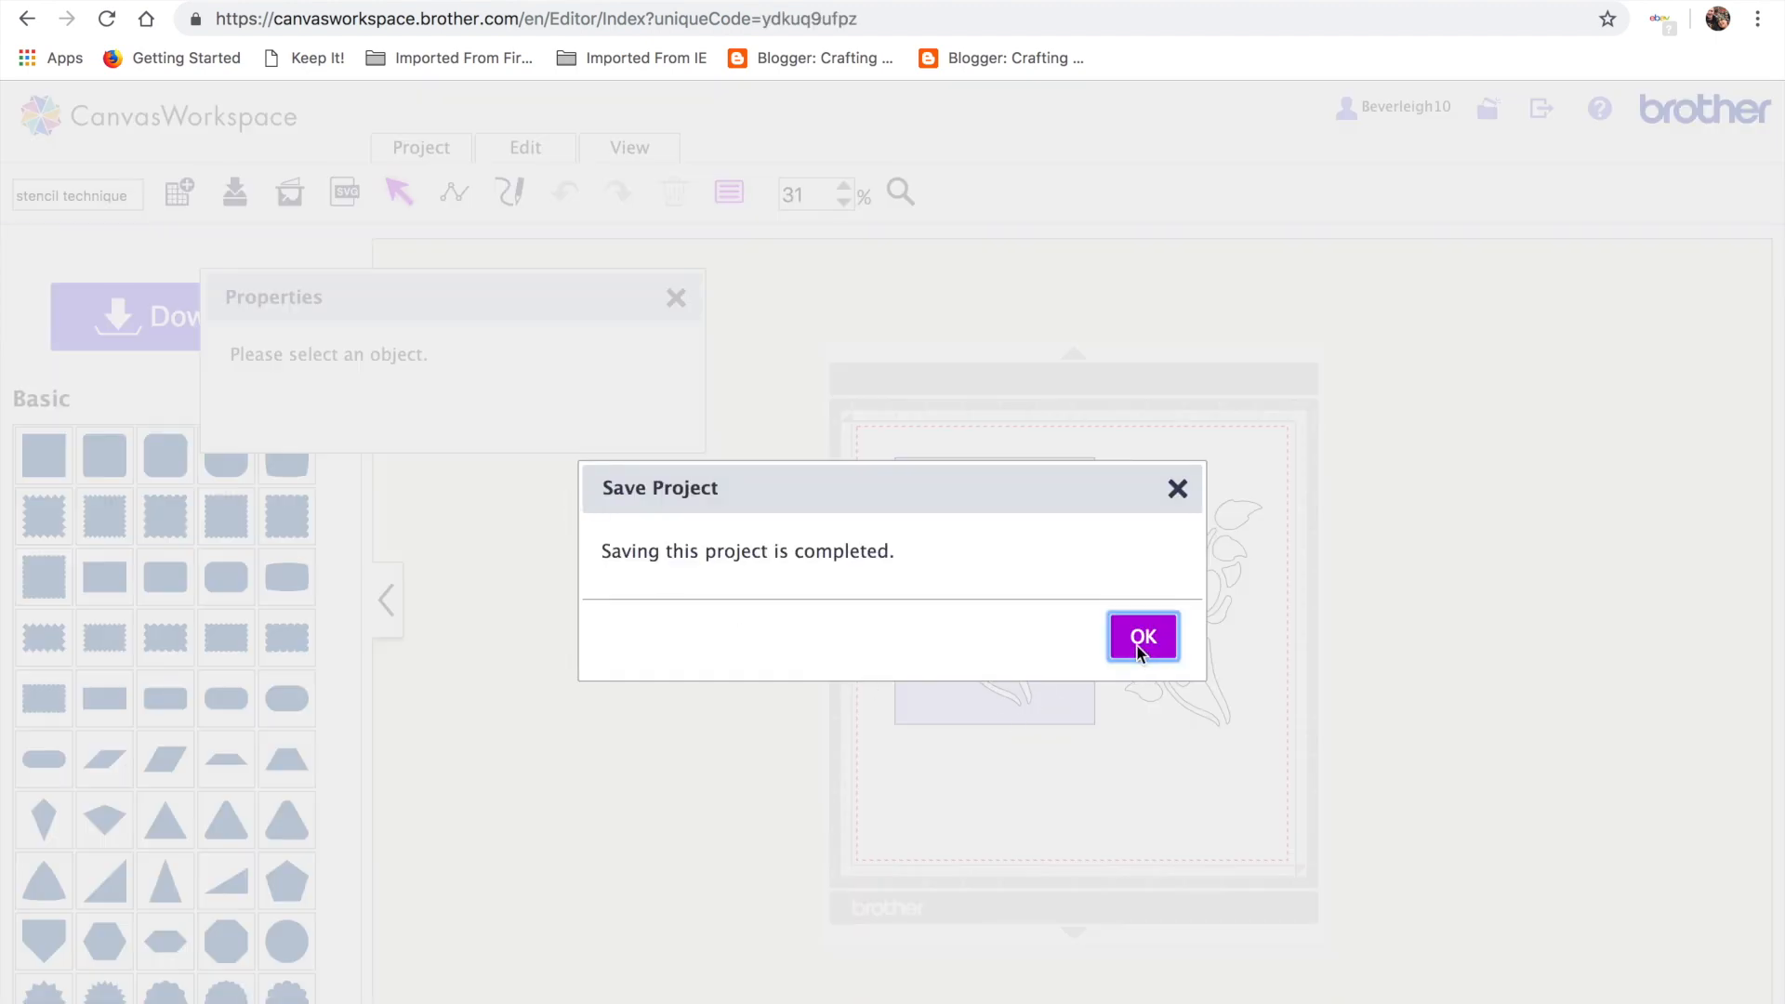
pyautogui.click(676, 298)
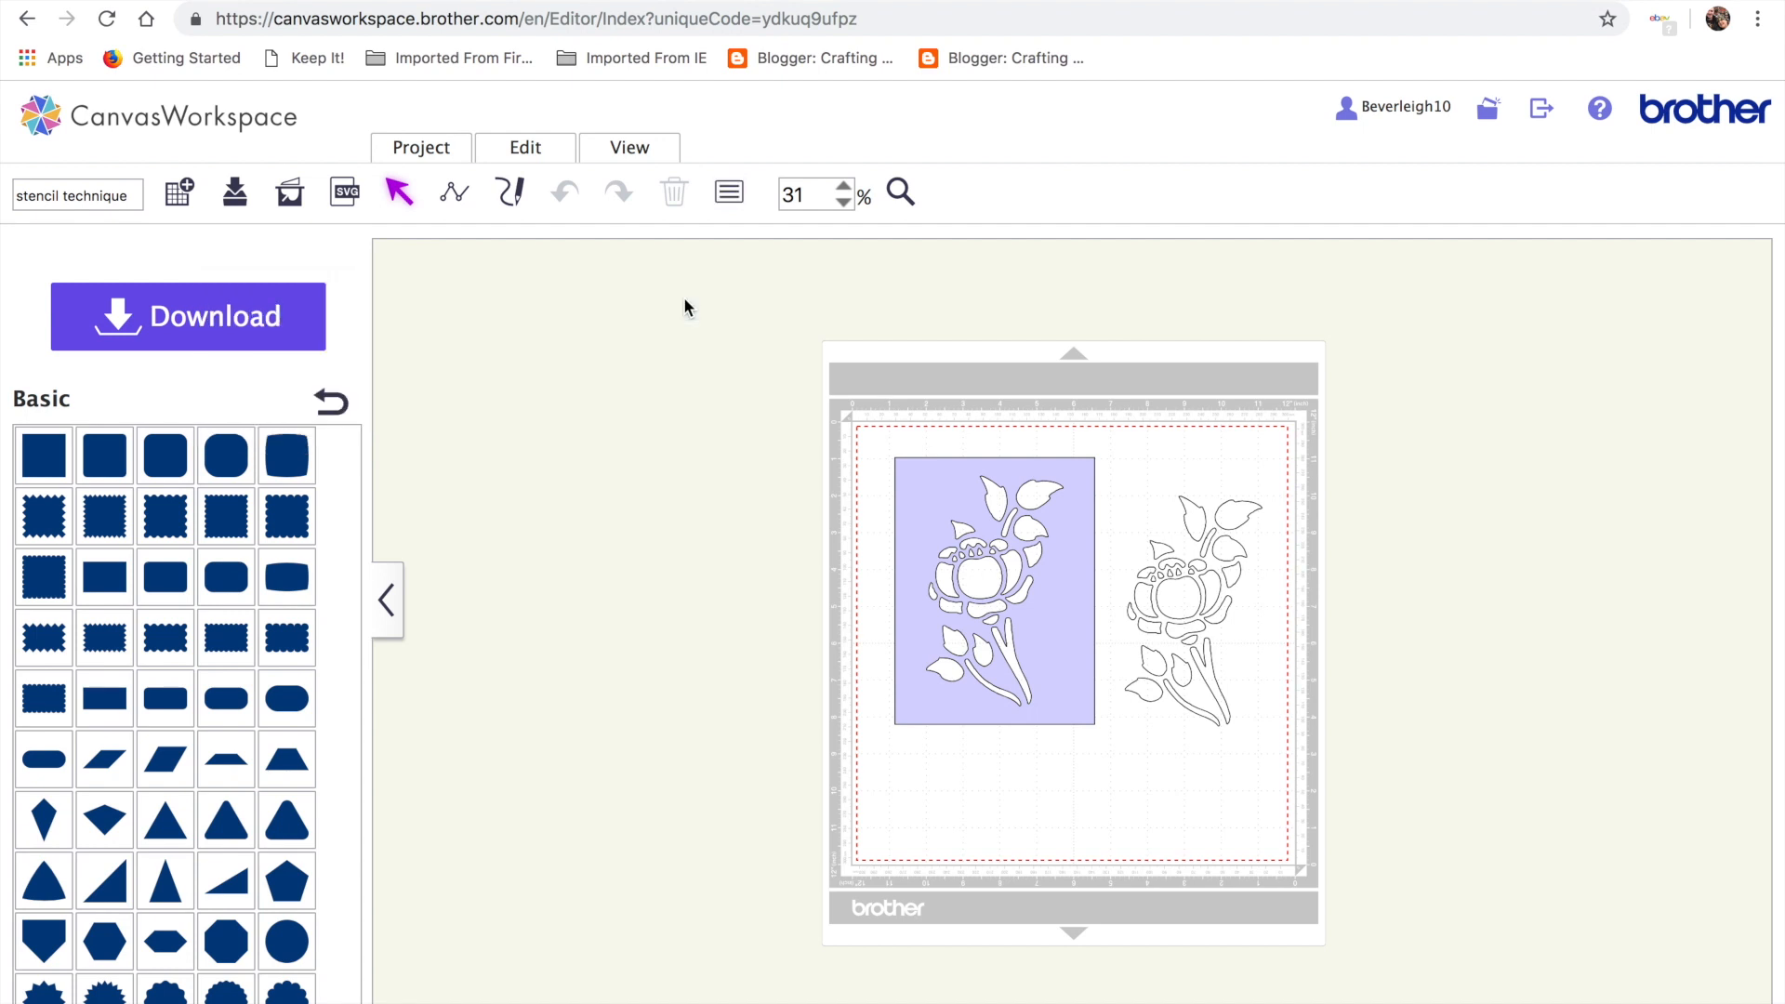